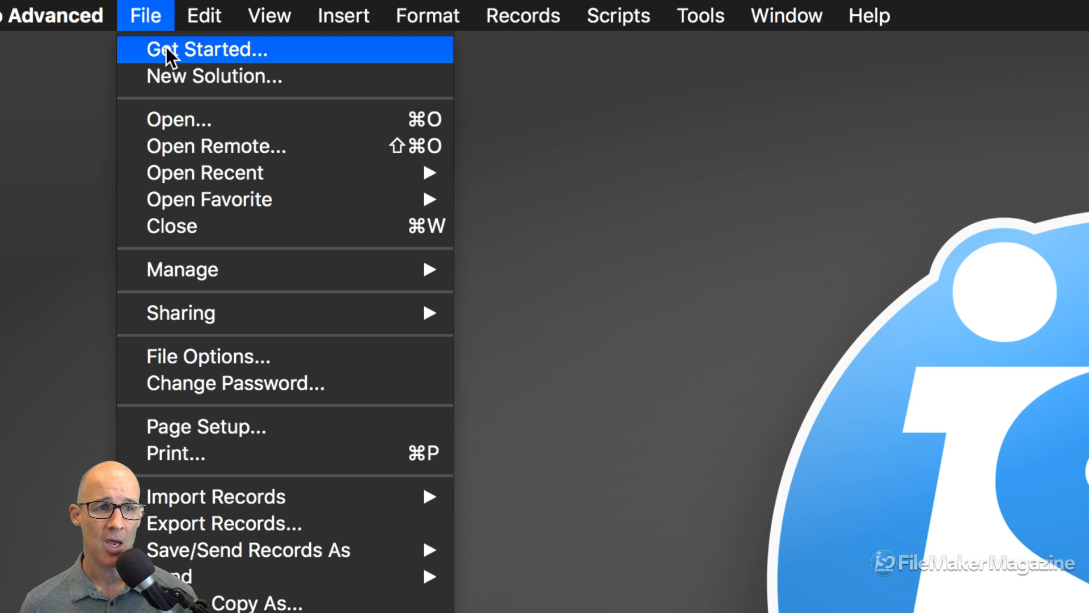
- Create a new blank solution file named Fields on the Desktop
left_click(265, 75)
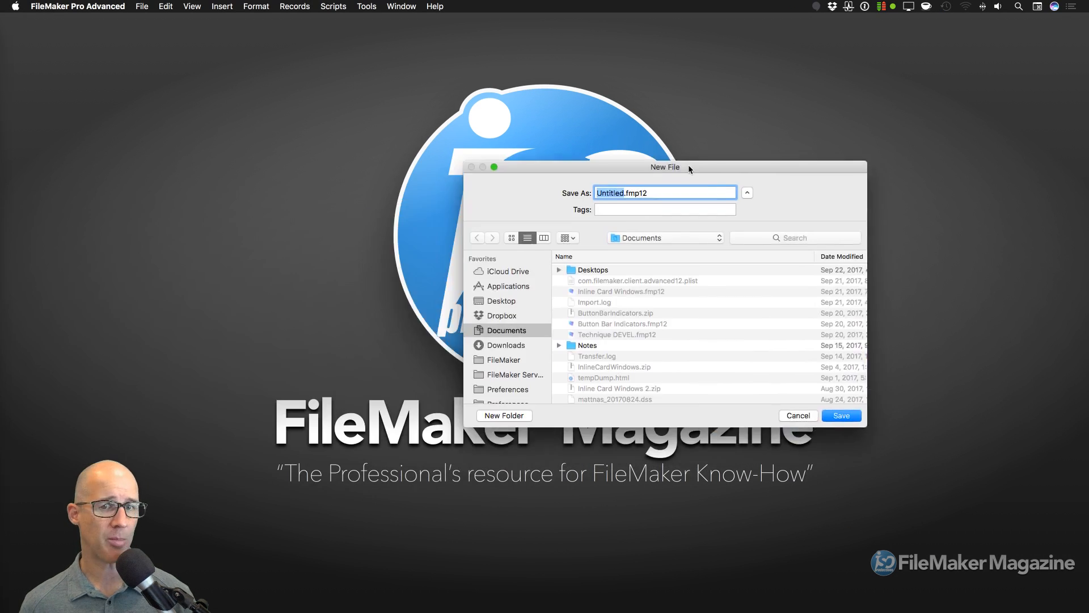
key("super+shift+d")
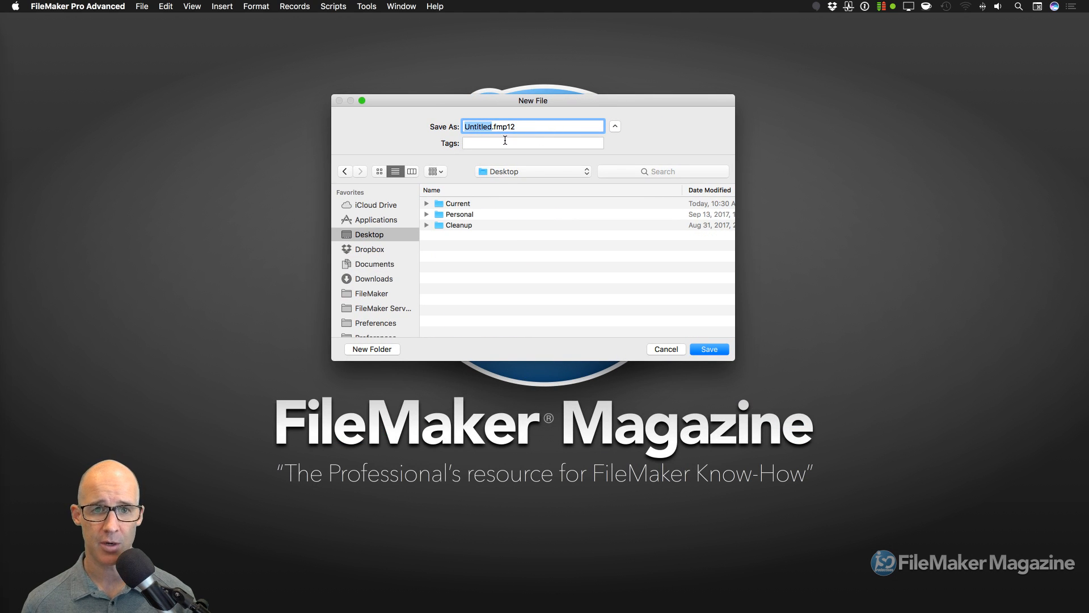
type("Field")
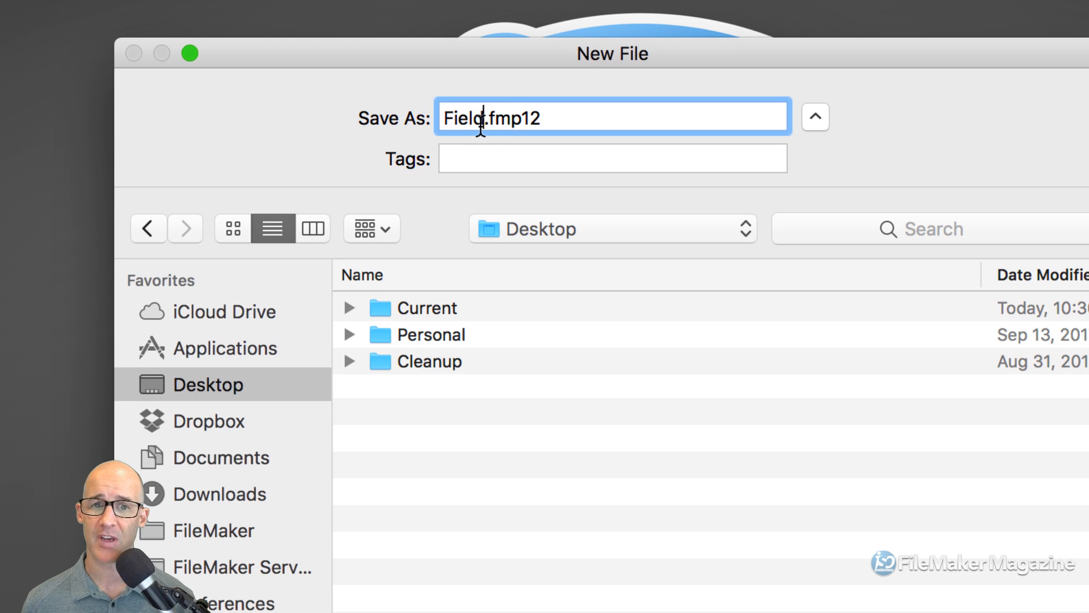
type("w")
key("BackSpace")
type("s")
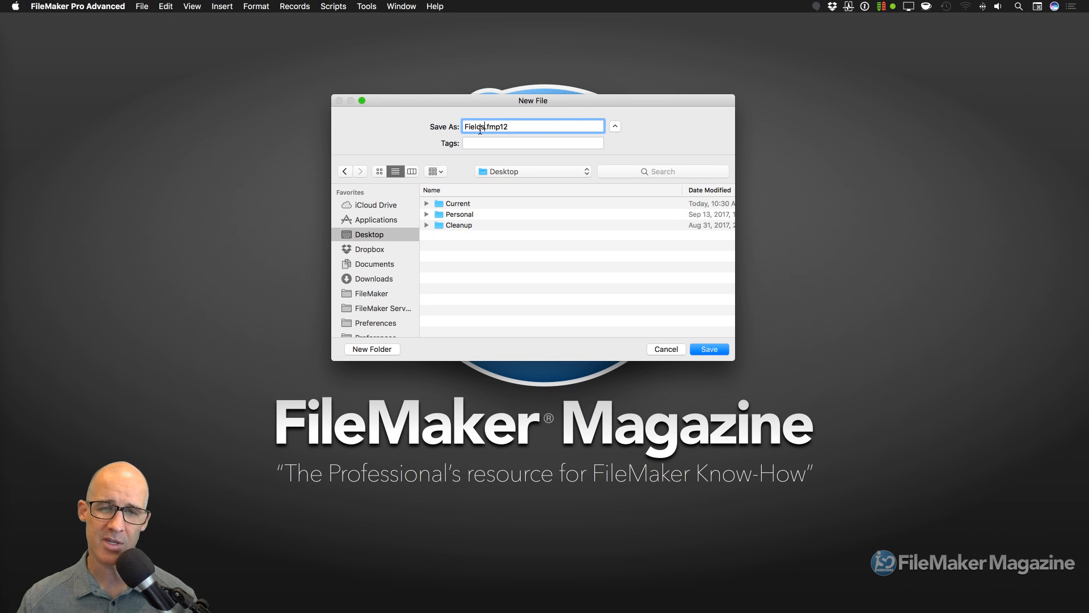
left_click(719, 352)
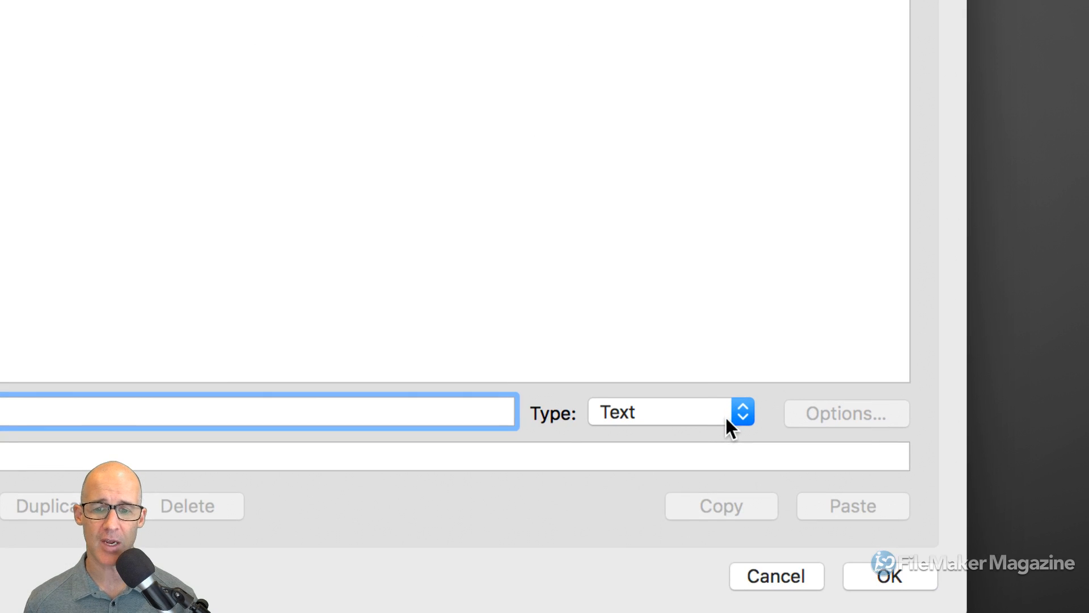
- Create a field named Textfield of type Text in the Fields table and accept the database definition
left_click(721, 418)
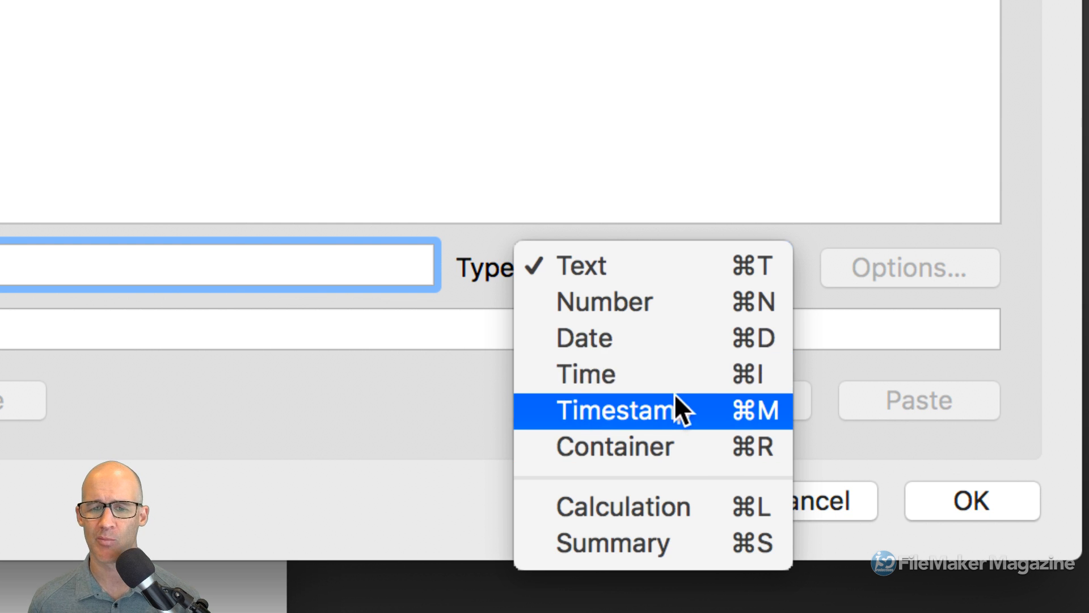
left_click(671, 278)
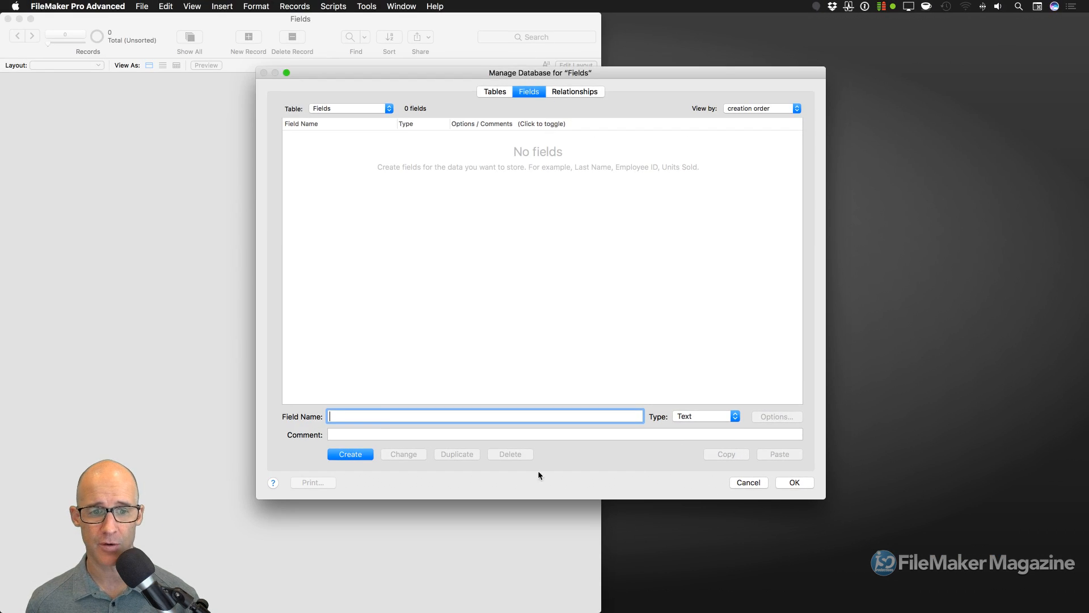
type("Textfield")
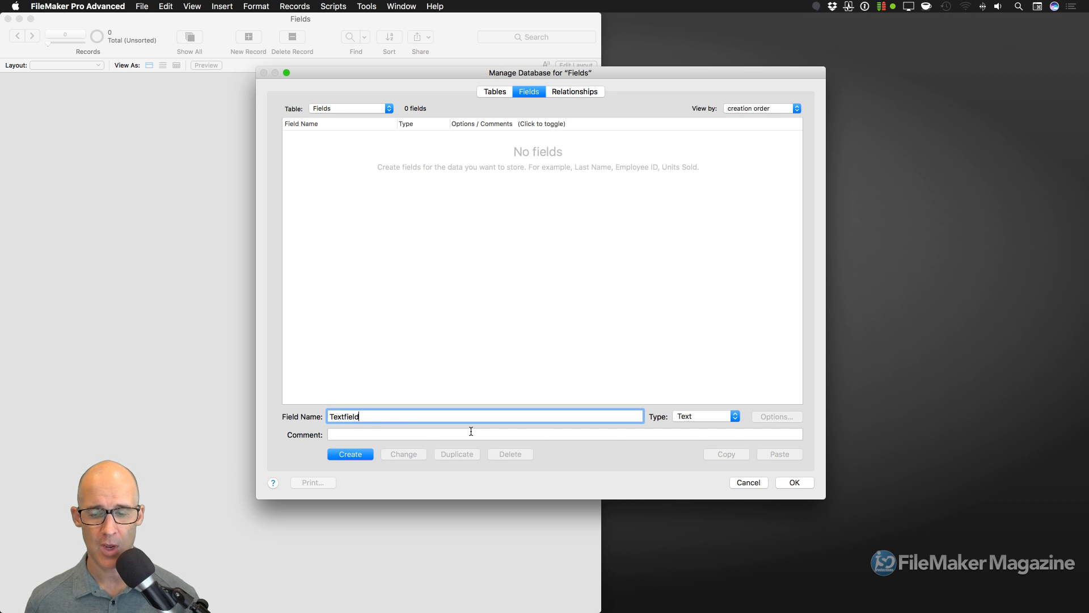
key("Return")
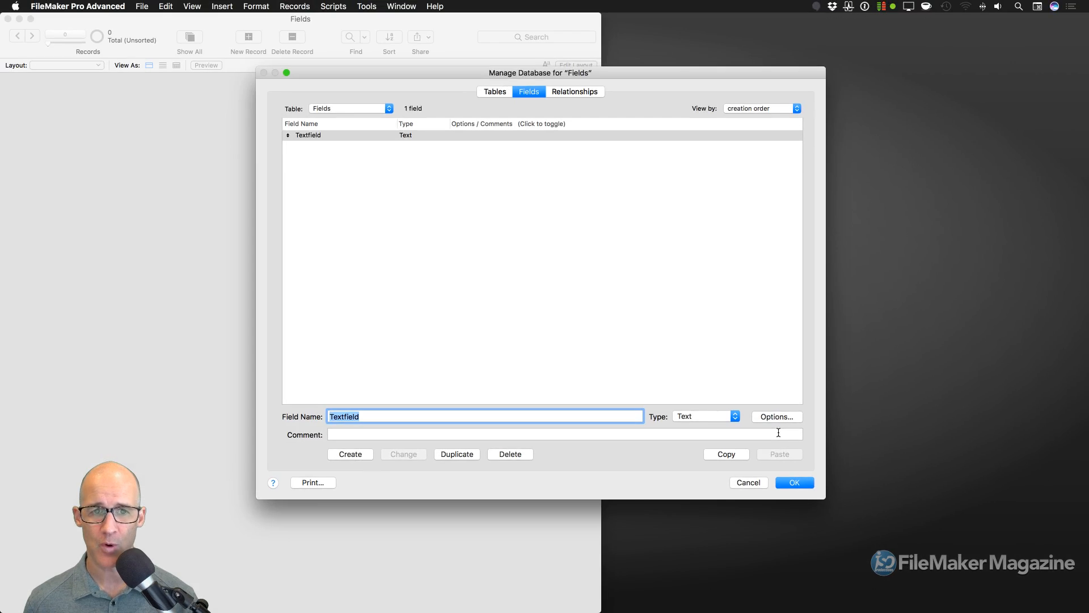
left_click(793, 482)
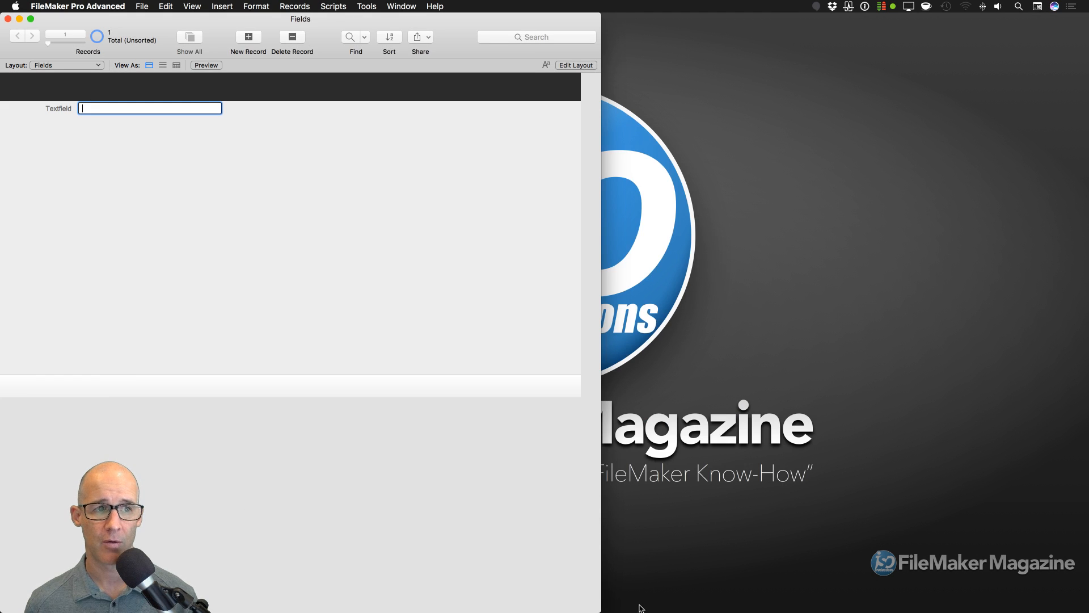
- Shrink the Fields window, move it to the middle of the desktop and make it slightly taller
left_click_drag(597, 610, 565, 400)
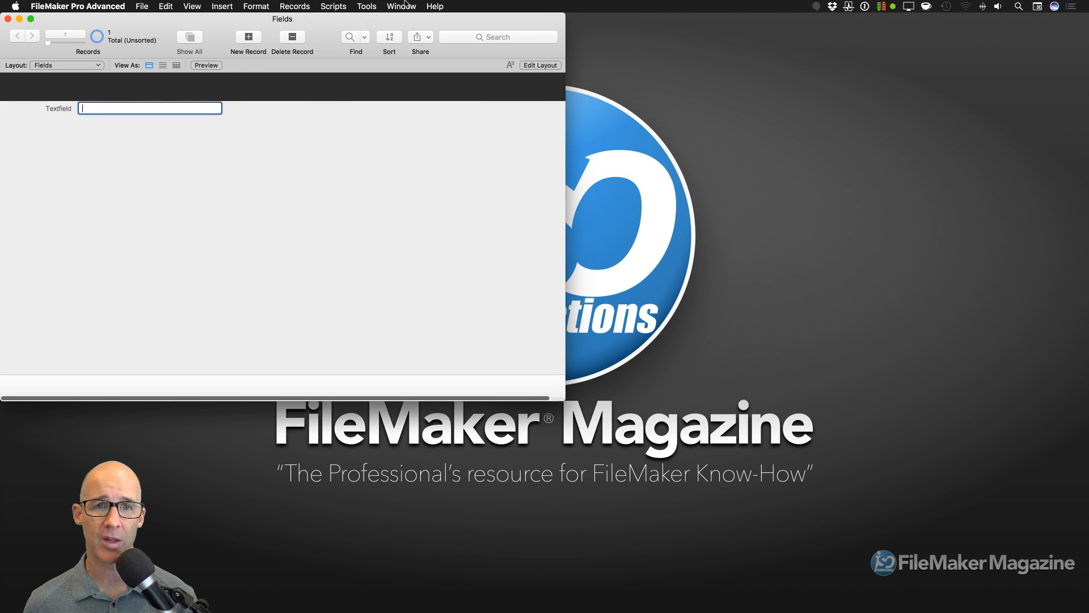
left_click_drag(413, 19, 714, 68)
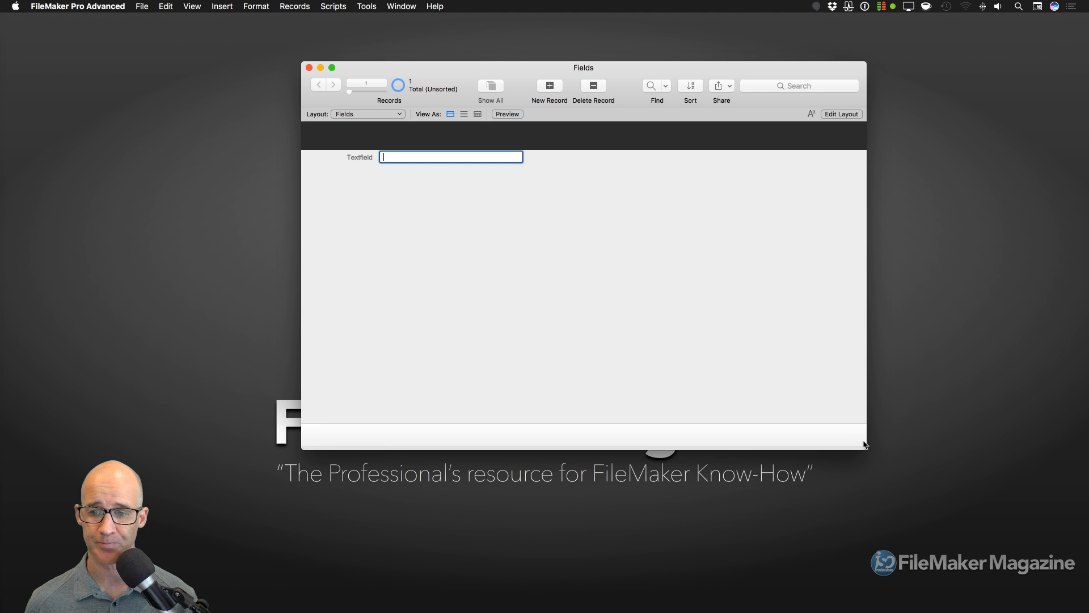
left_click_drag(865, 444, 863, 500)
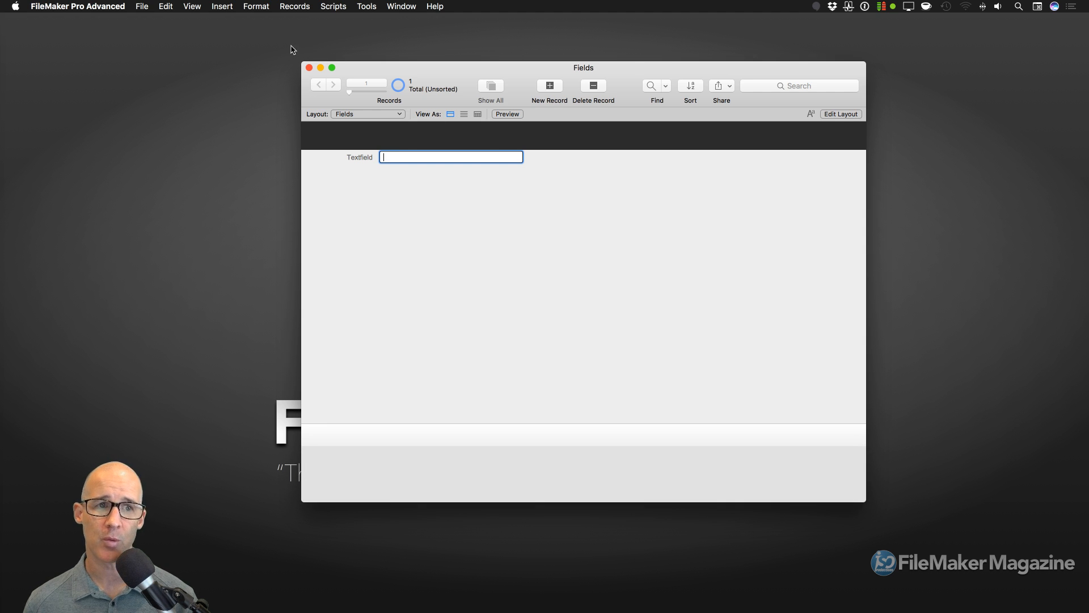
left_click(141, 6)
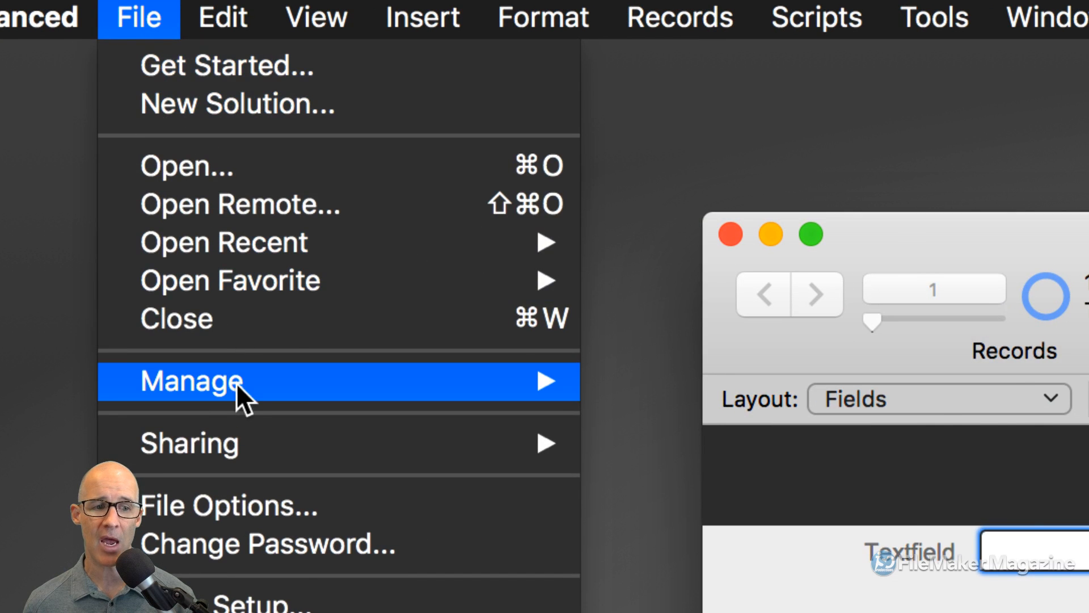
mouse_move(262, 393)
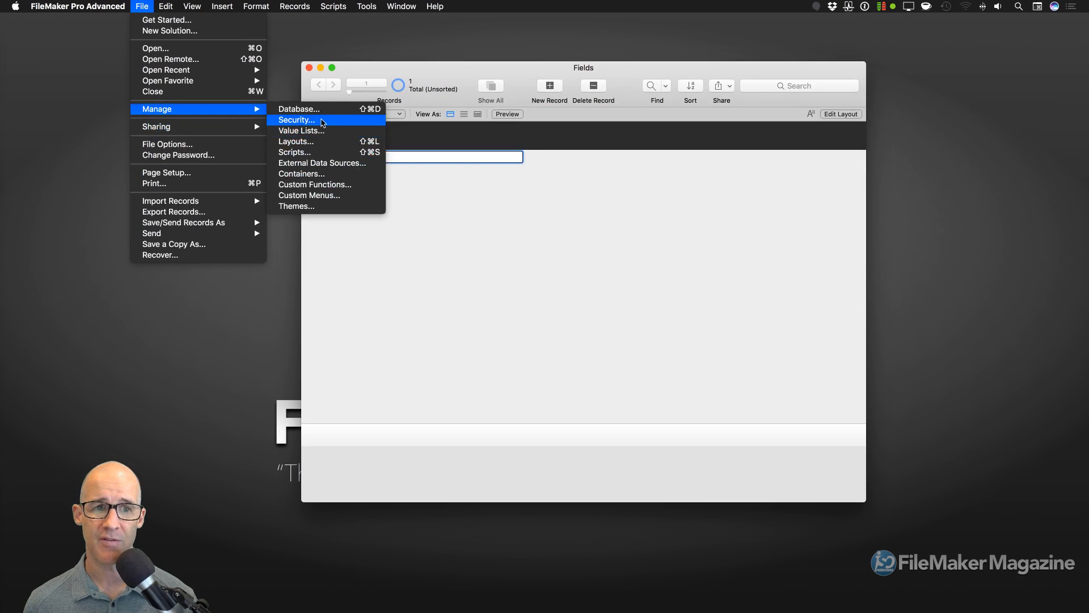
left_click(777, 418)
left_click(502, 208)
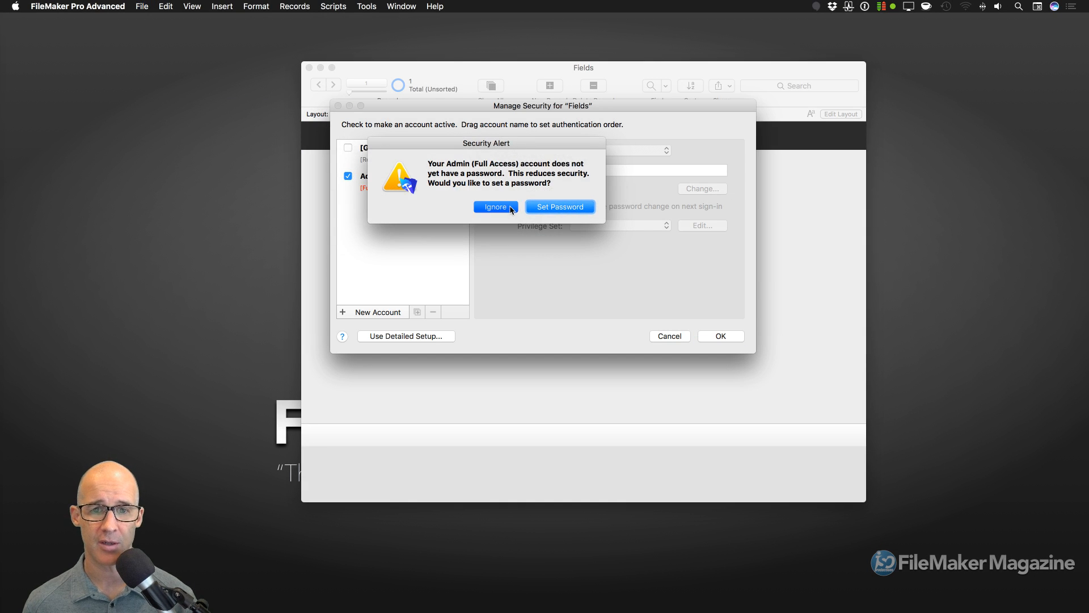
left_click(662, 337)
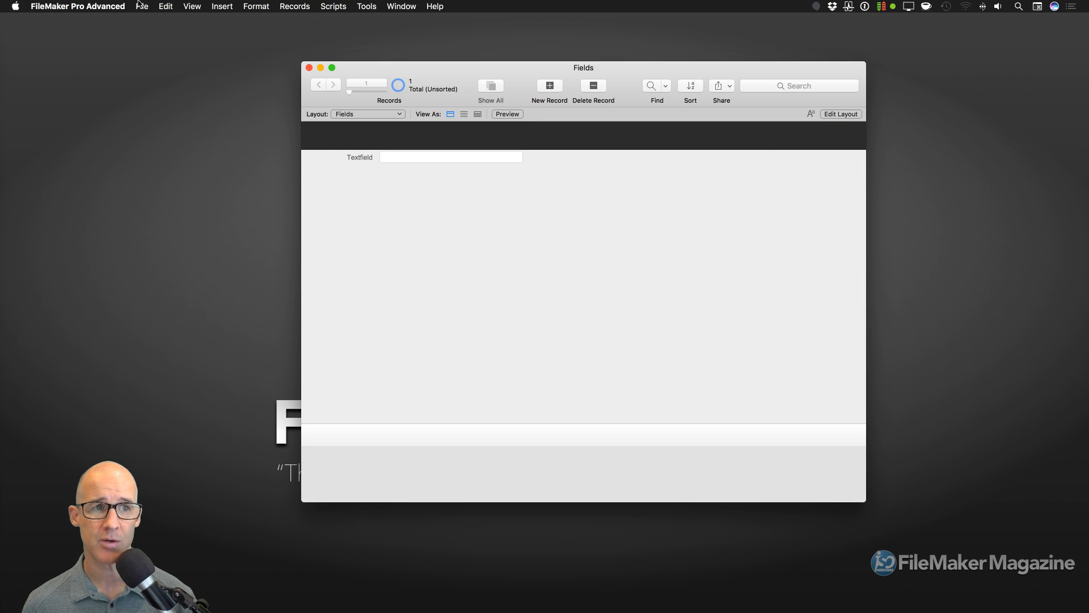
- Add a new value list to the Fields file with the custom values One, Two and Three
left_click(140, 6)
mouse_move(182, 108)
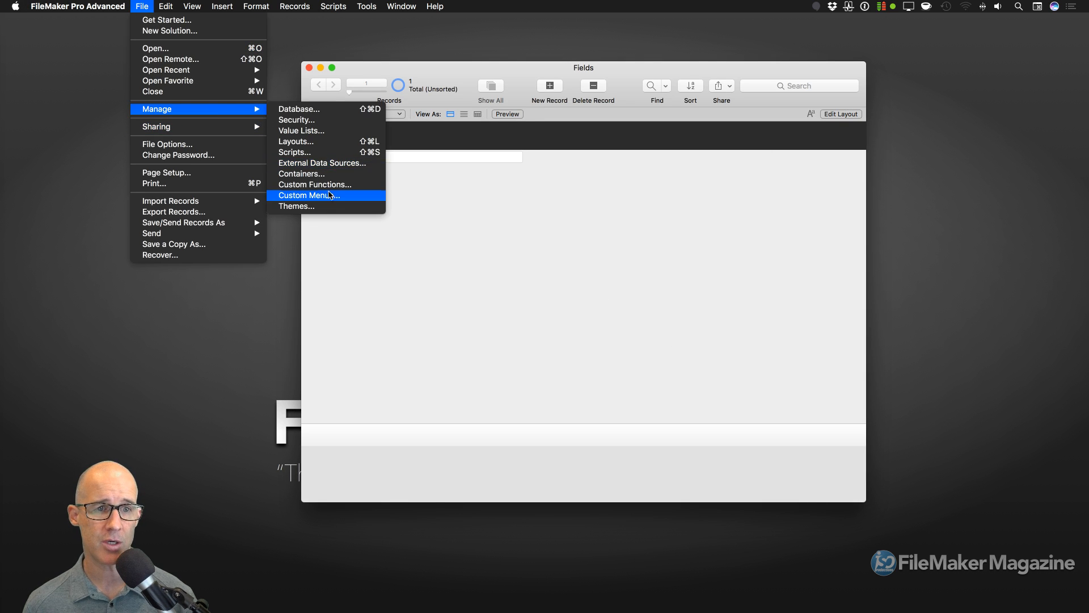
left_click(342, 131)
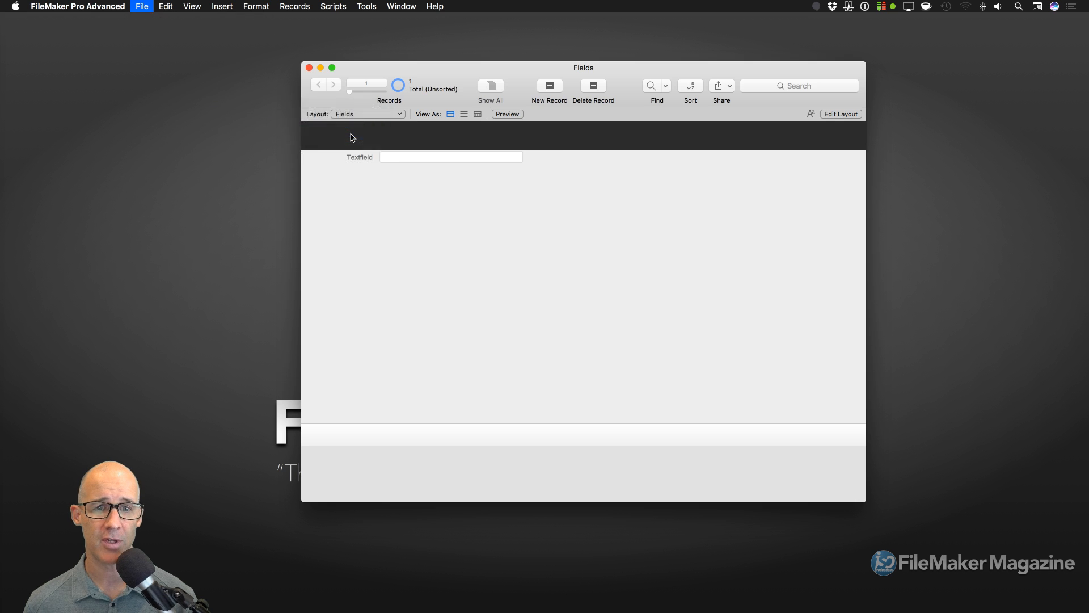
left_click_drag(527, 118, 611, 120)
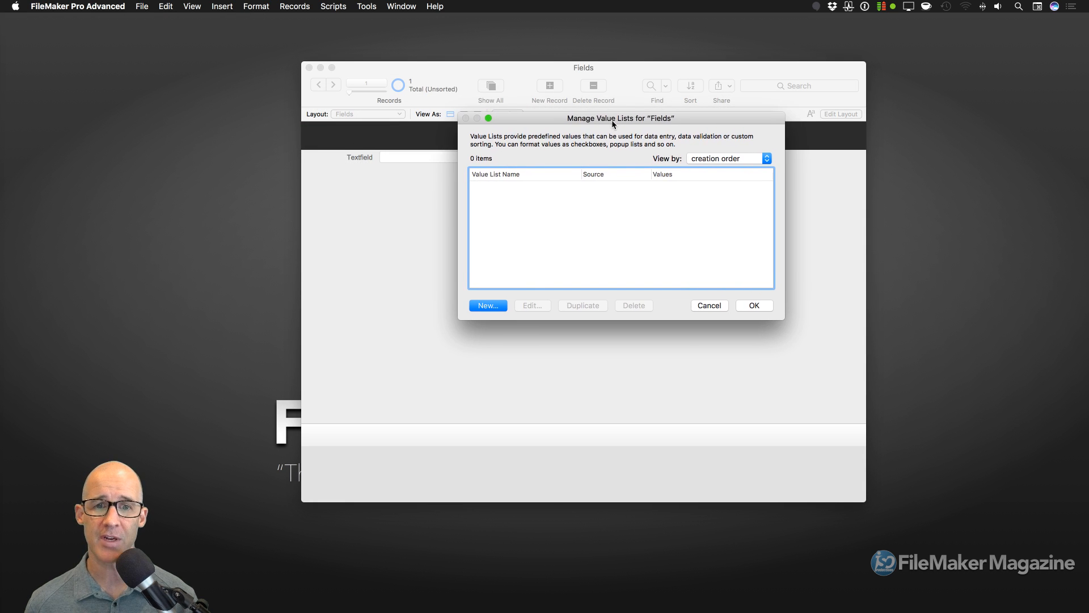
left_click(487, 306)
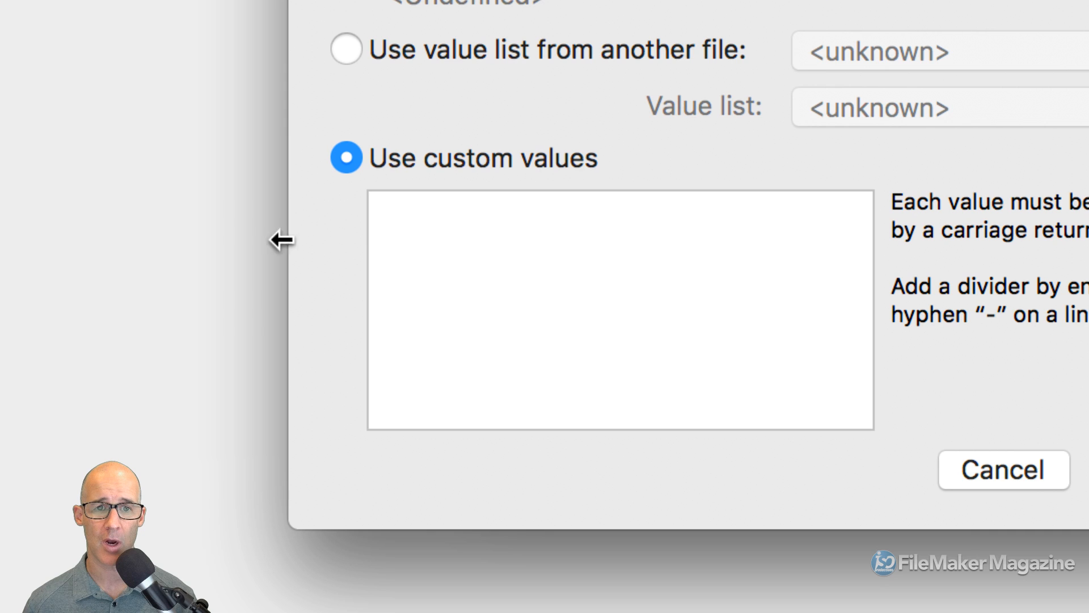
left_click(408, 229)
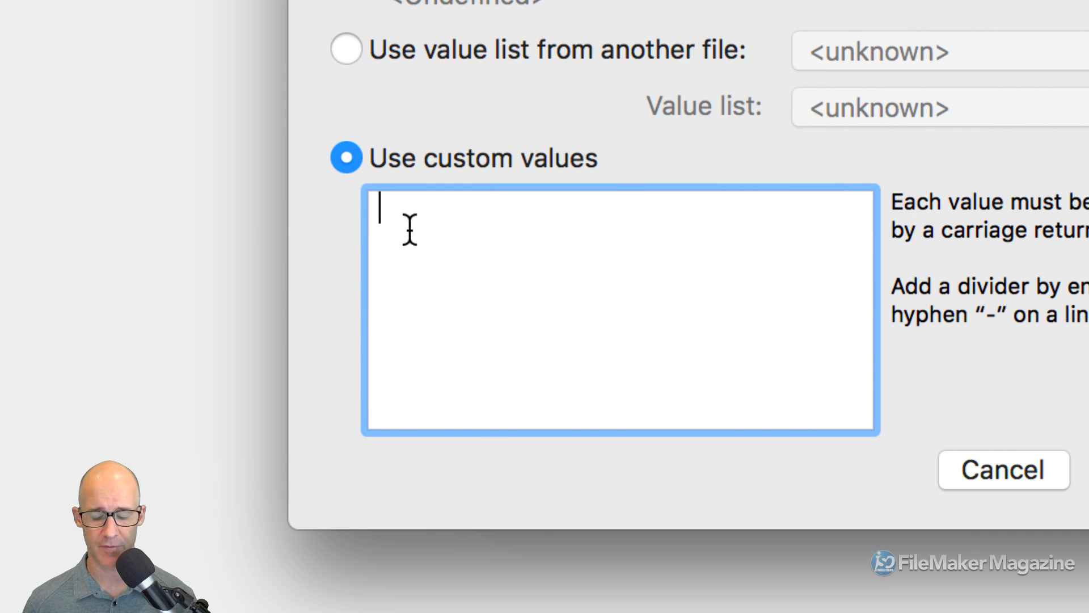
type("ONe")
key("BackSpace")
key("BackSpace")
type("ne")
key("Return")
type("Two")
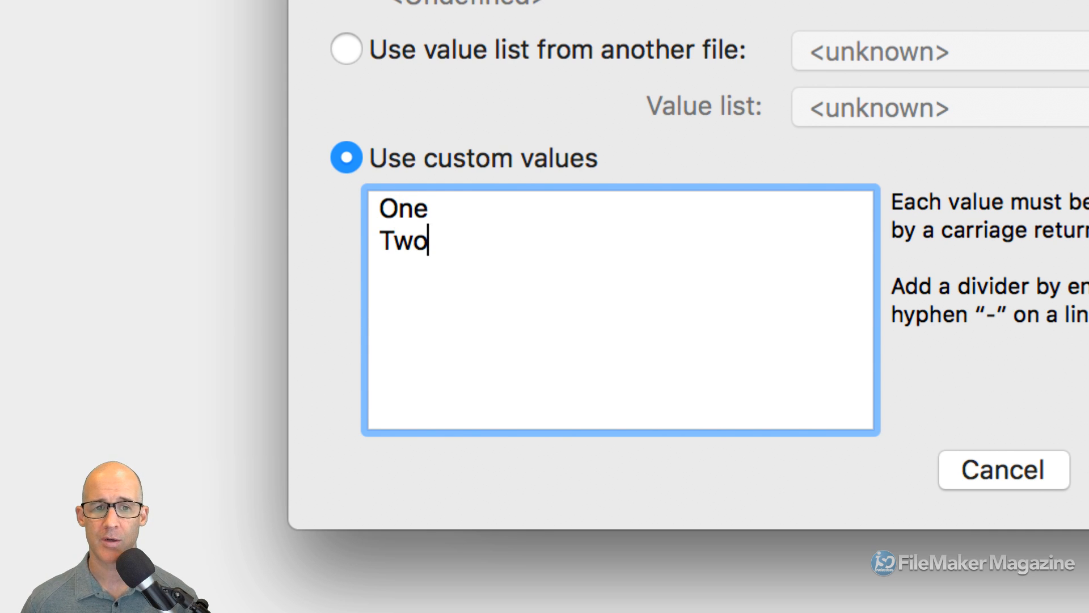
key("Return")
type("Three")
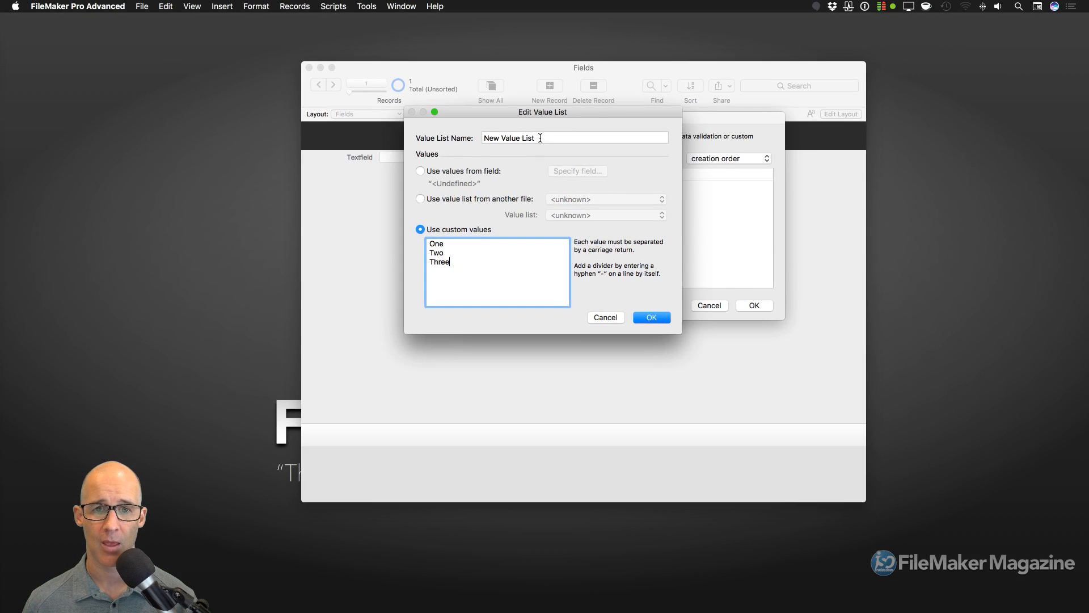
- Name the new value list Numbers and save the value list changes
left_click(540, 138)
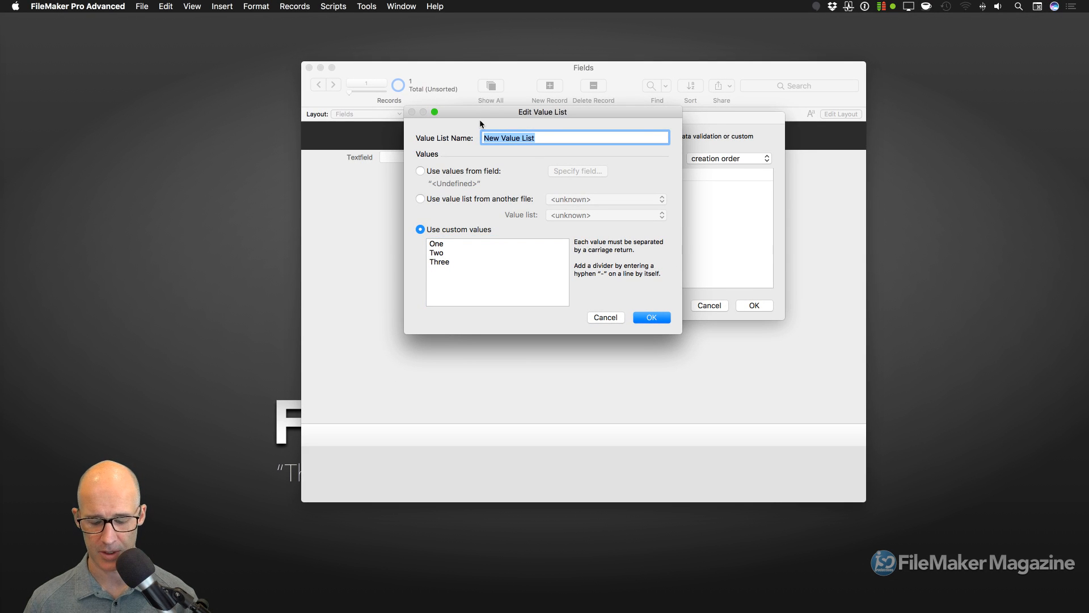
type("Number")
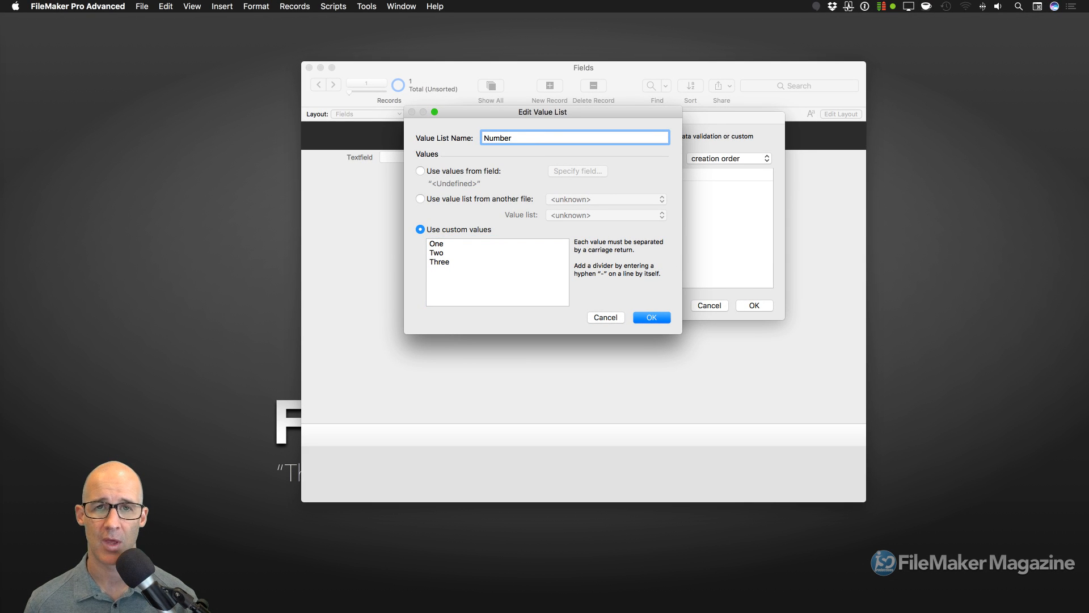
type("s")
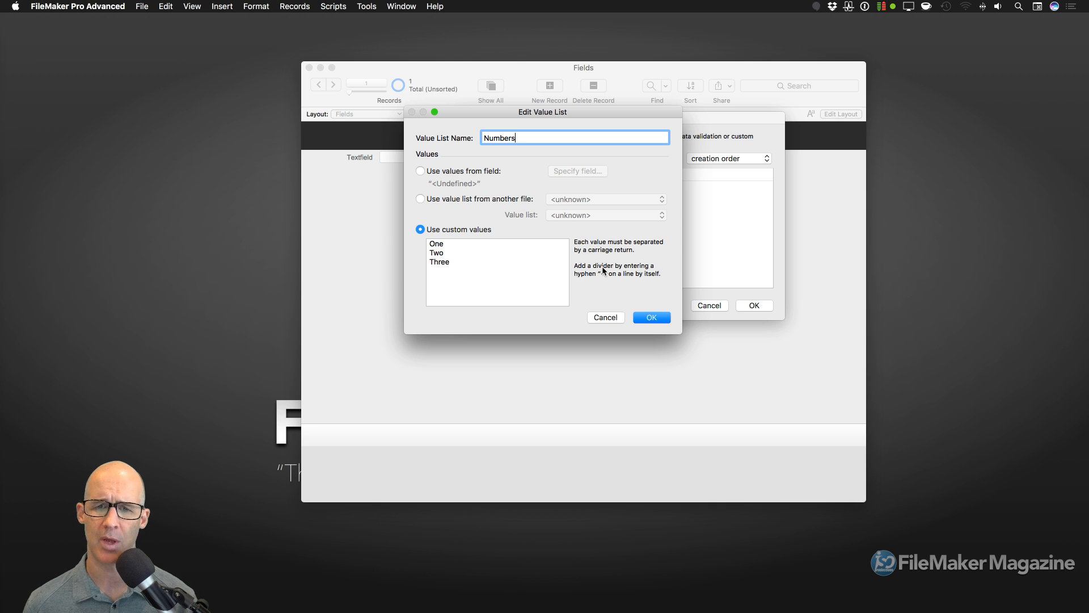
left_click(648, 319)
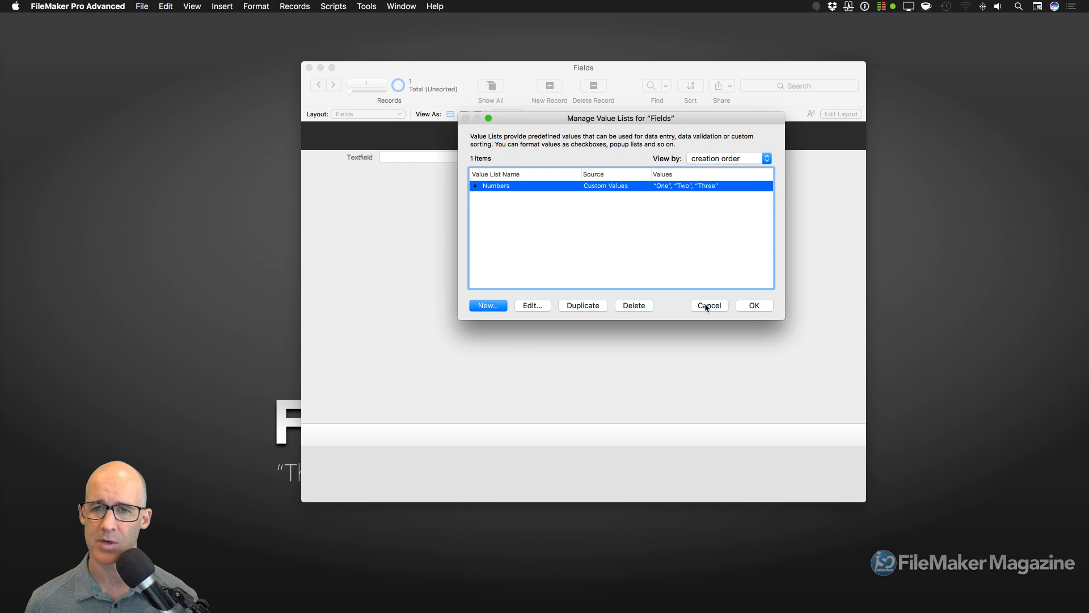
left_click(754, 305)
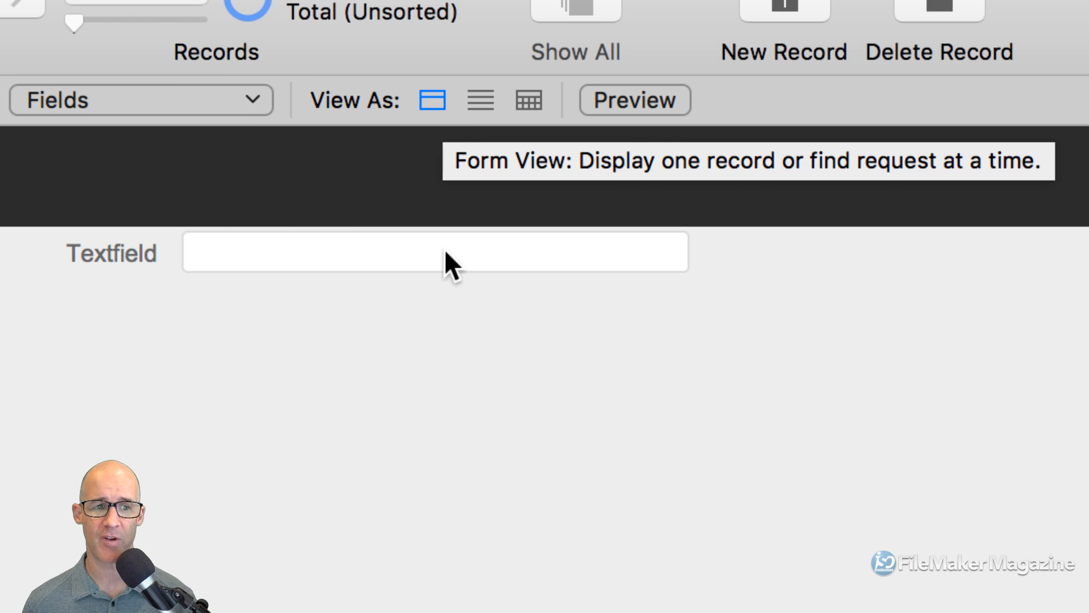
- Enter "Anything I want into this field" in Textfield, commit the record and add a new blank record
left_click(319, 255)
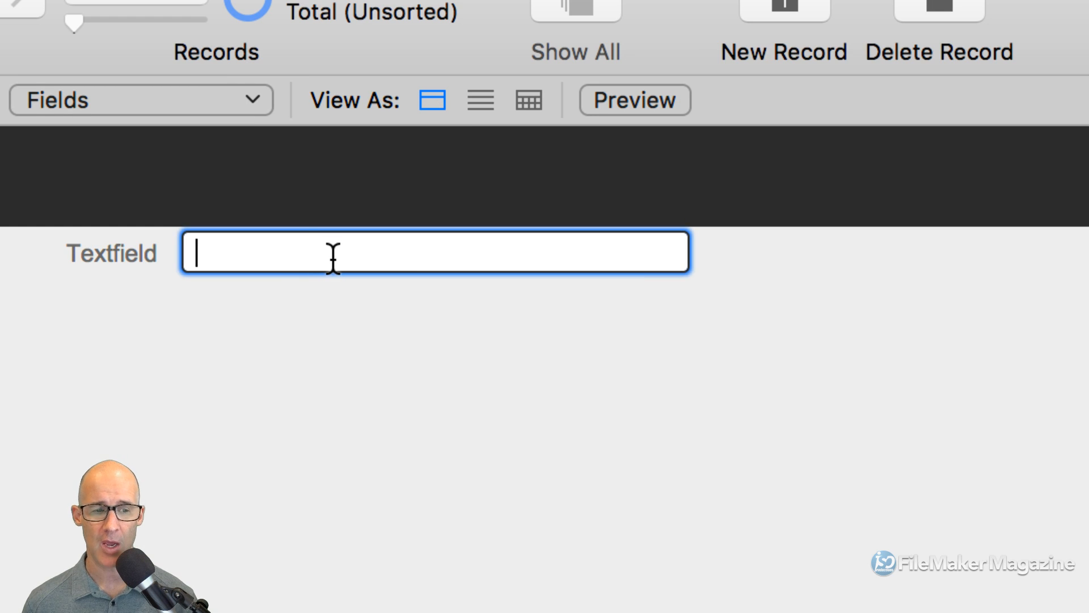
type("Anything ")
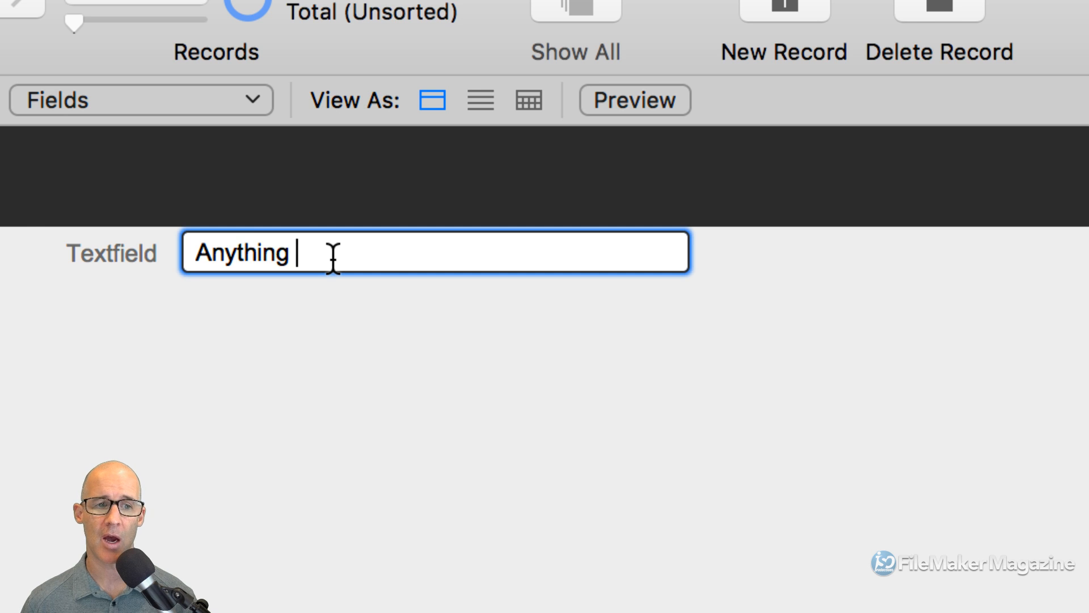
type("I want in")
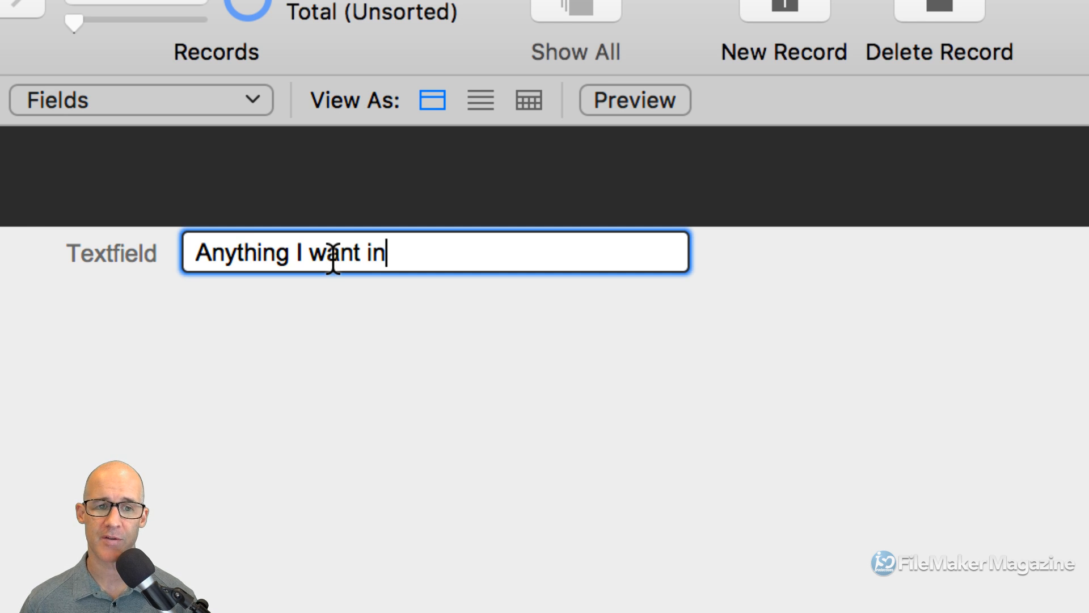
type("to this field")
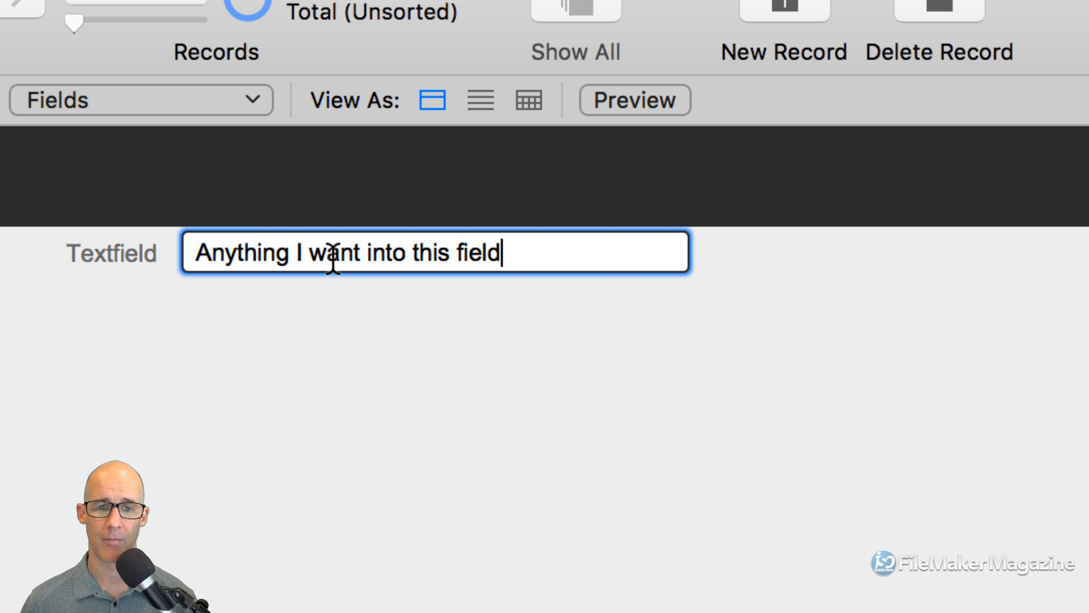
left_click(374, 313)
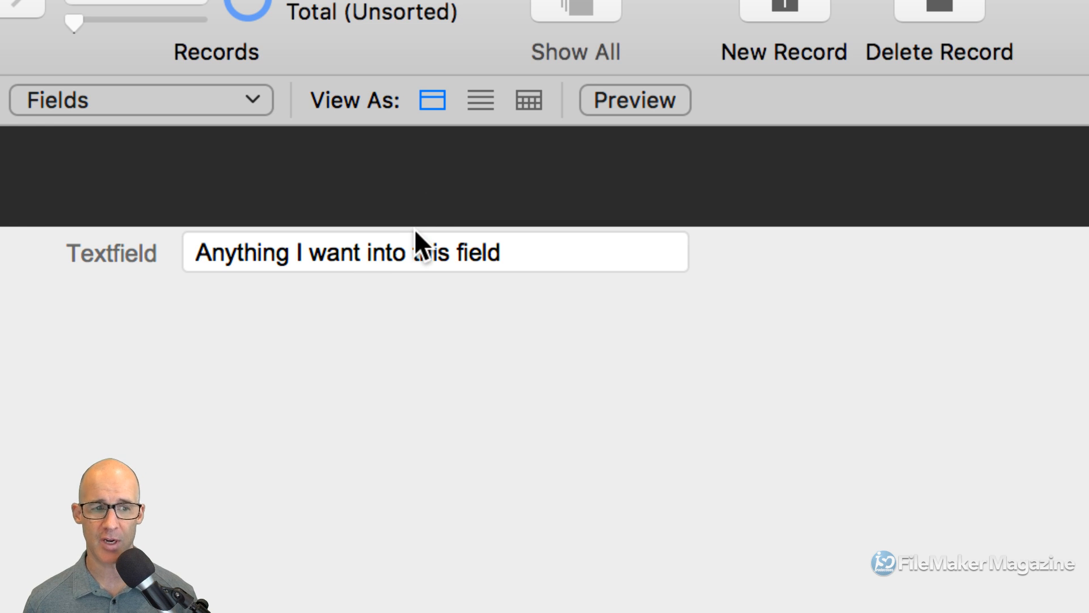
key("super+n")
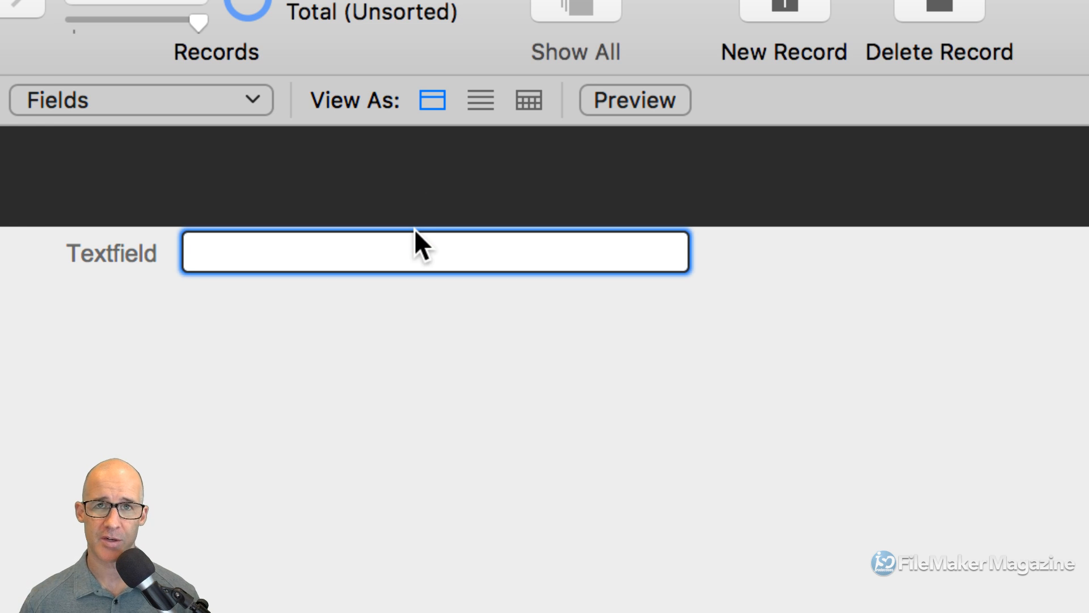
- Enter "Something else" in the second record's Textfield and view the records as a table
type("Some")
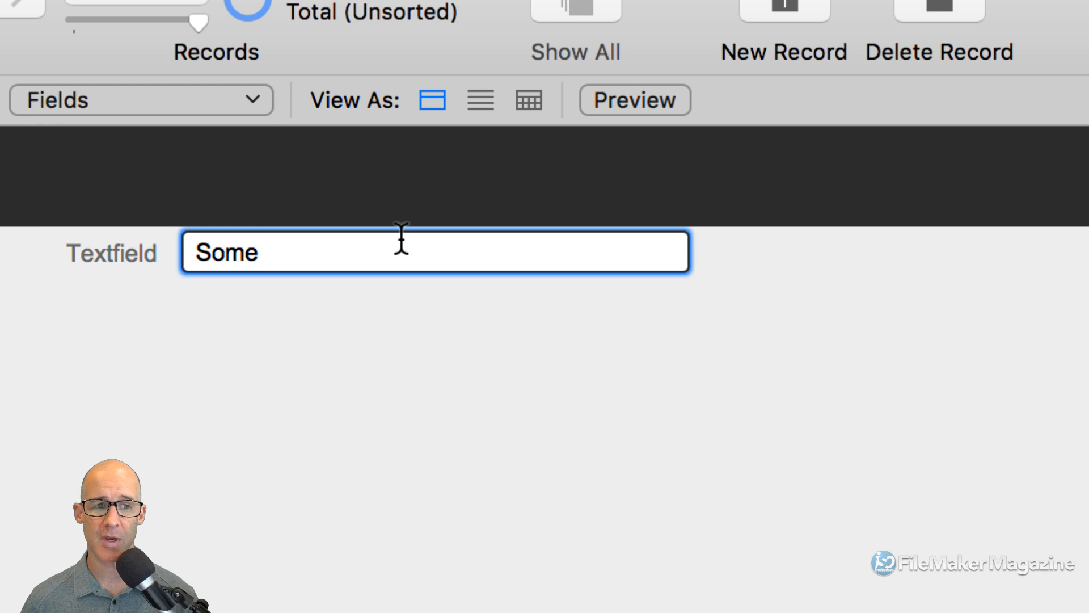
type("thing else")
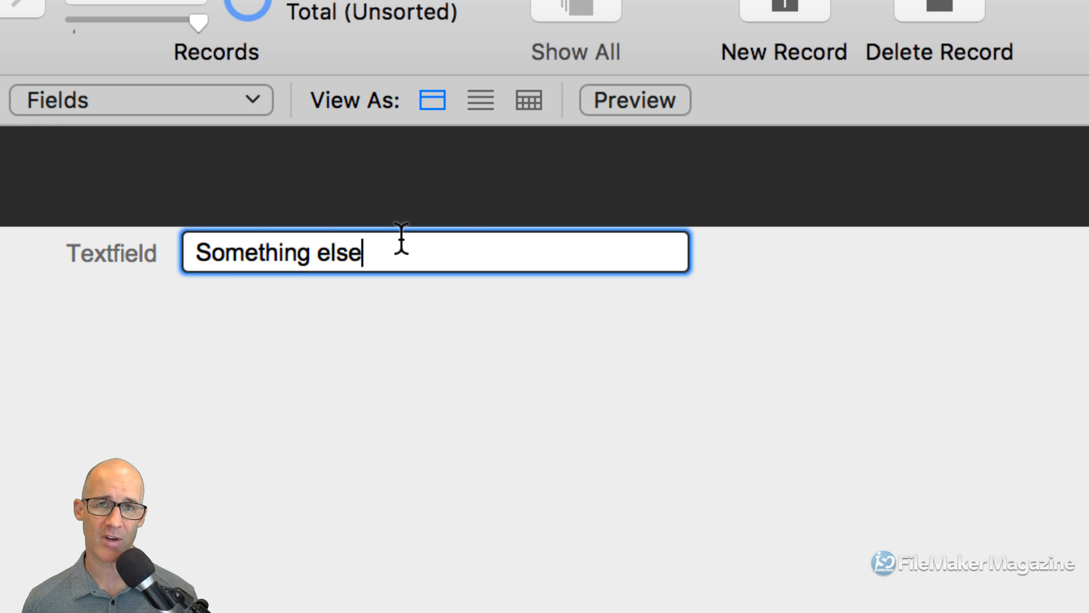
left_click(523, 108)
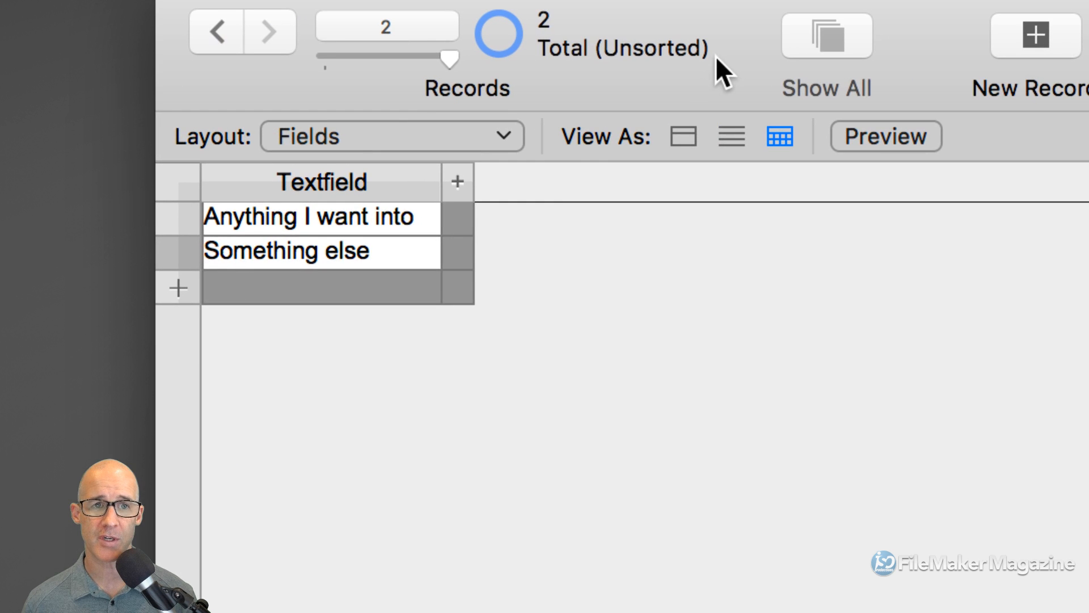
- Widen the Textfield column to fit the longest entry and return to form view
left_click(404, 220)
left_click_drag(441, 182, 631, 179)
left_click(388, 250)
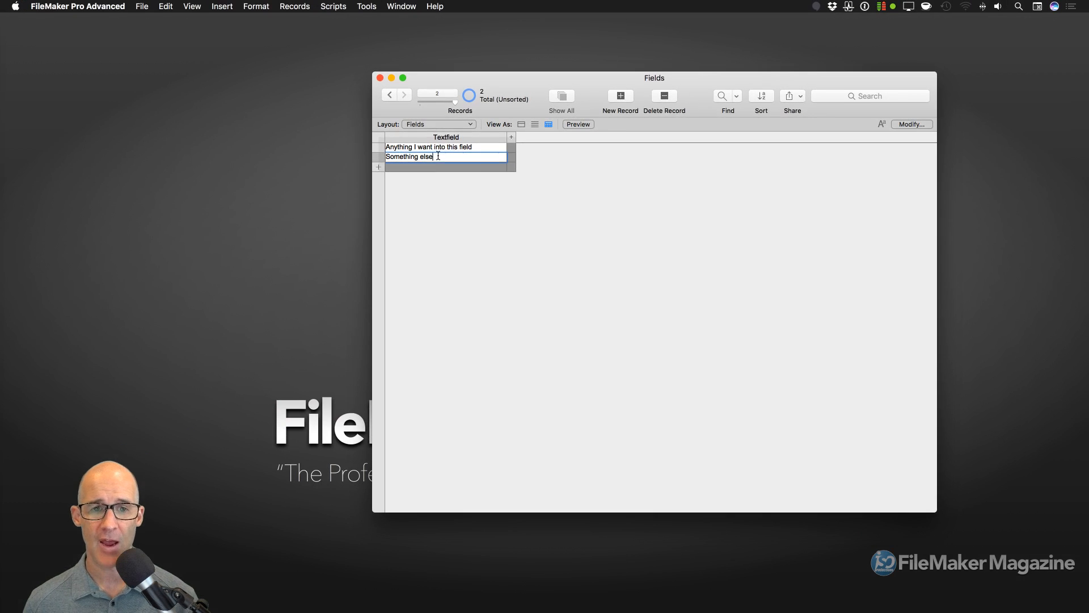
left_click(522, 124)
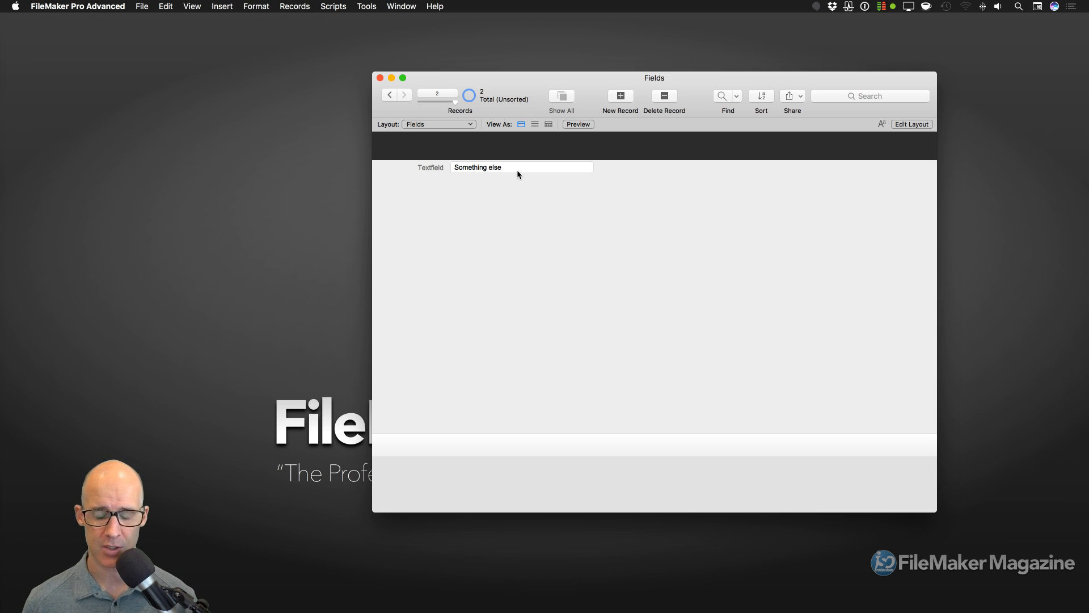
- Switch to Layout mode and reposition Textfield so its label sits directly above the field
key("super+l")
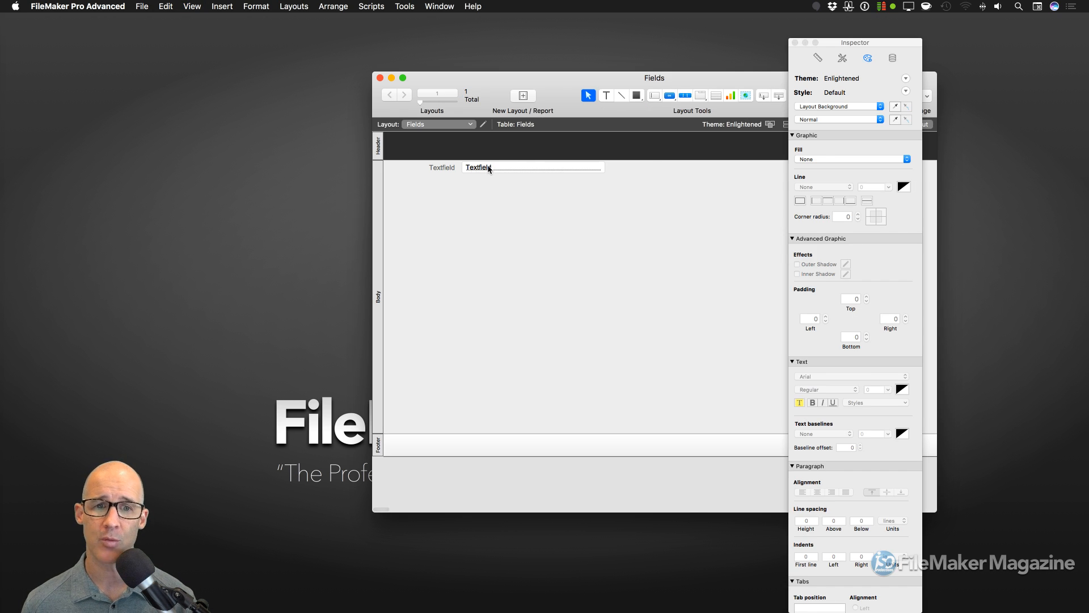
left_click_drag(494, 169, 429, 206)
left_click(445, 171)
left_click(453, 182, "shift")
left_click(554, 219)
left_click(547, 203)
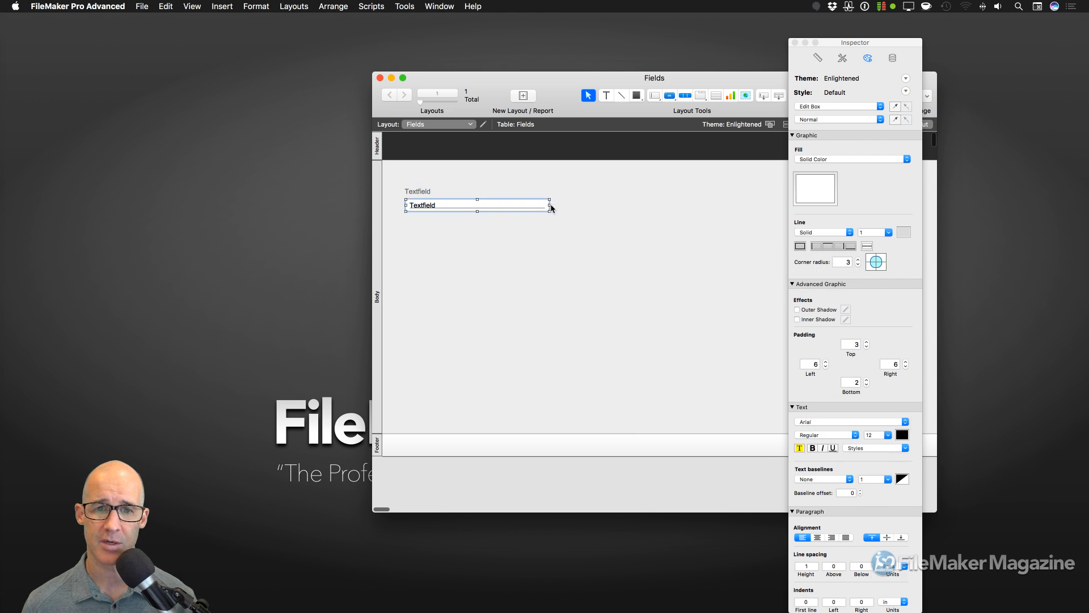
- Shorten the field and place a second labelled Textfield beside it, with the new label above the field
mouse_move(550, 204)
left_mouse_down()
mouse_move(471, 211)
mouse_move(583, 211)
mouse_move(567, 210)
left_mouse_up()
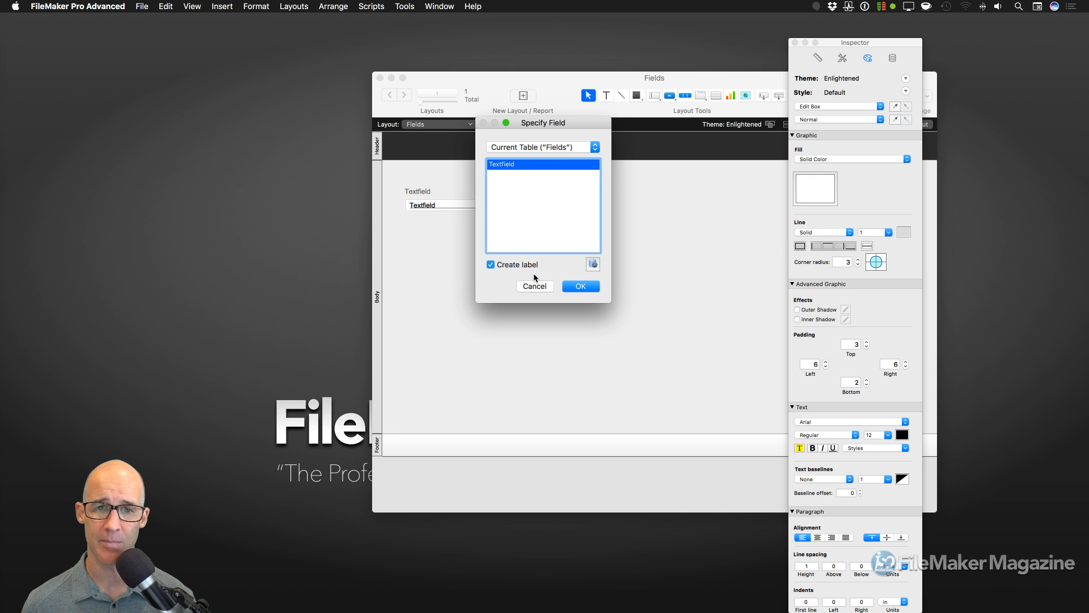
left_click(577, 288)
left_click(494, 205)
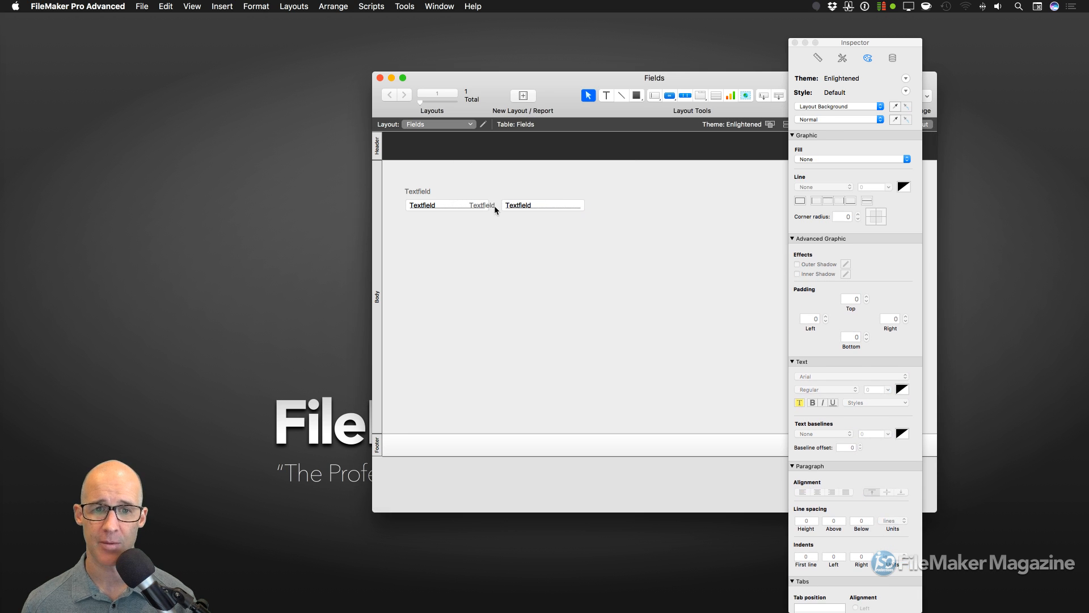
left_click_drag(495, 205, 530, 191)
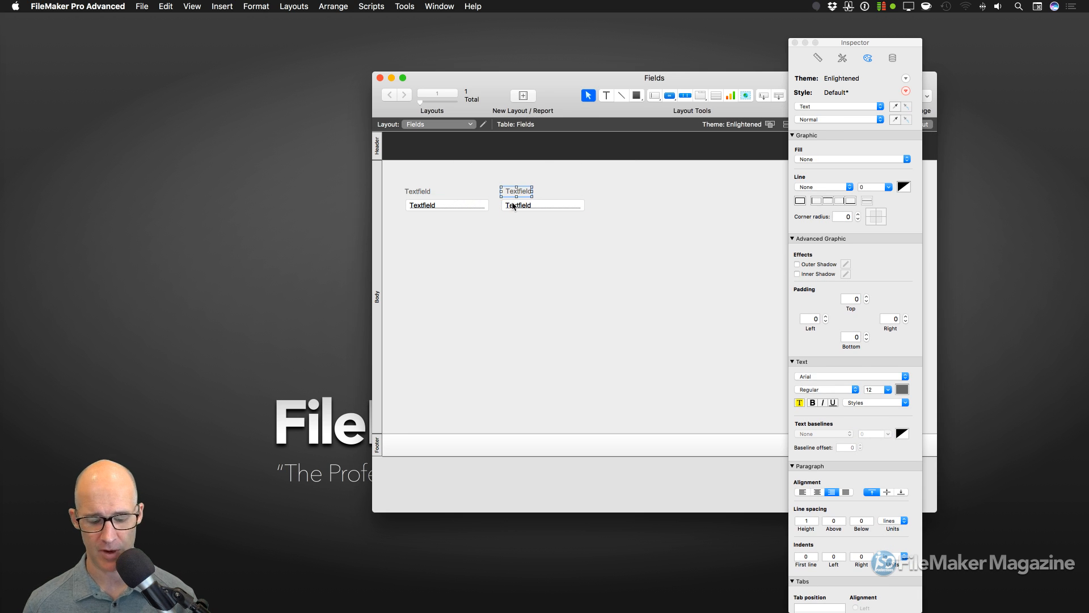
- Set the control style of the first Textfield to Checkbox Set in the Inspector
left_click_drag(854, 43, 650, 137)
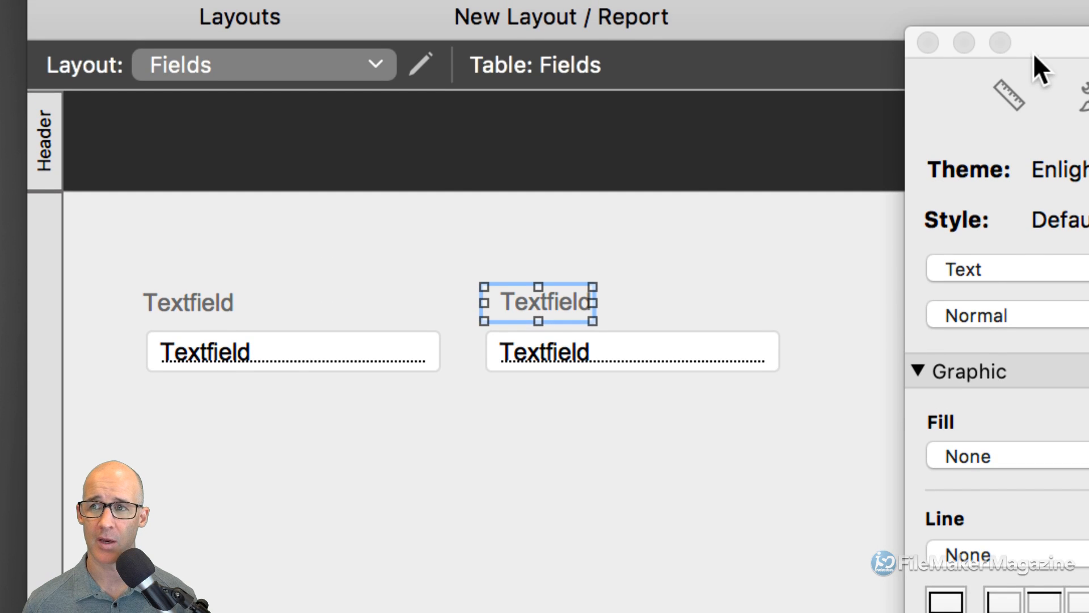
left_click_drag(1033, 53, 732, 38)
left_click(364, 352)
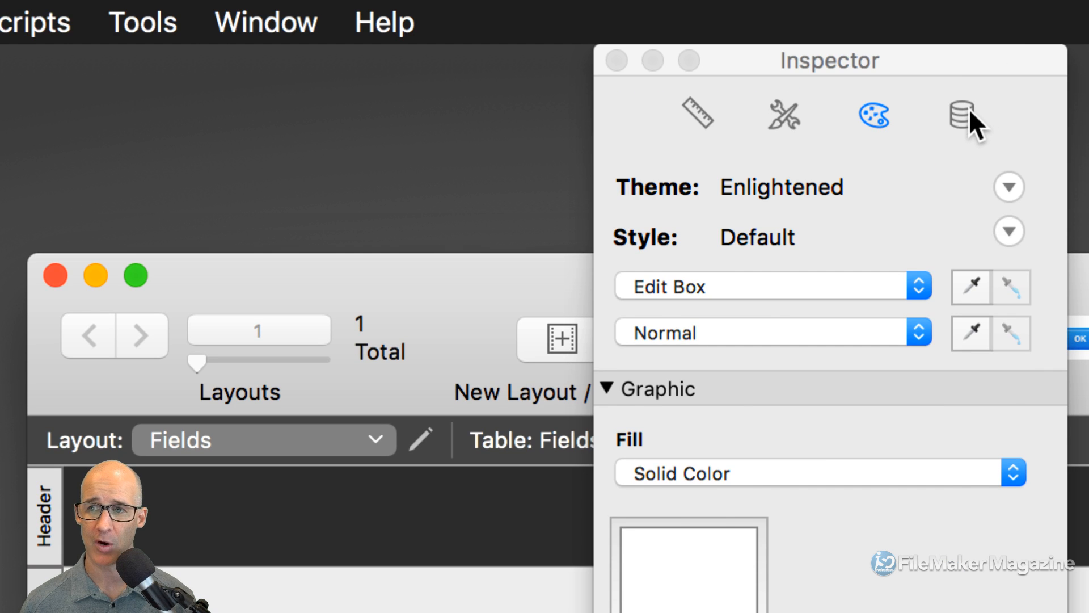
left_click(966, 112)
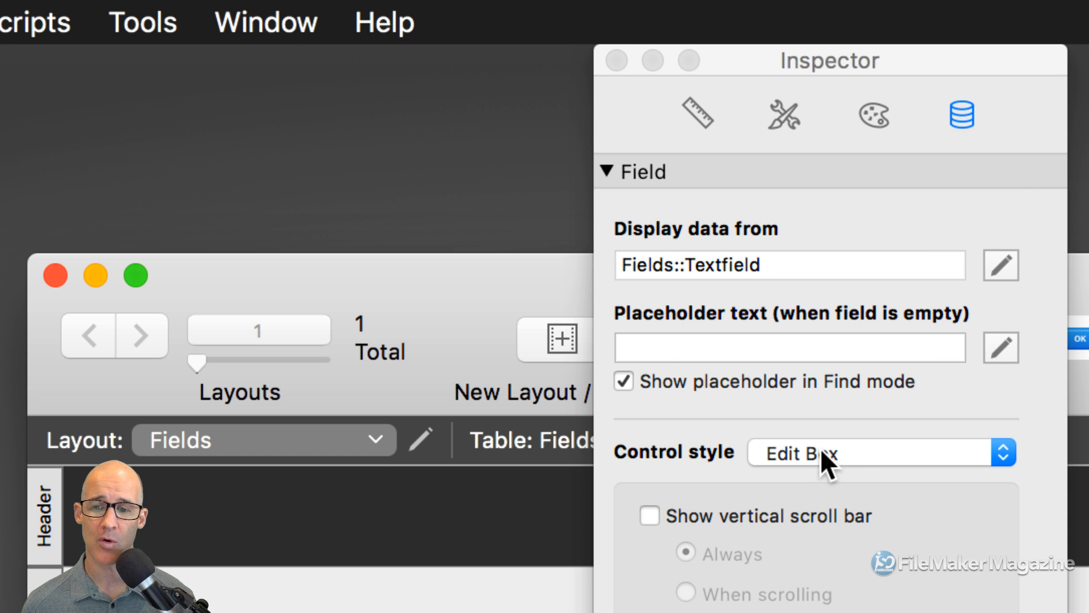
left_click(820, 448)
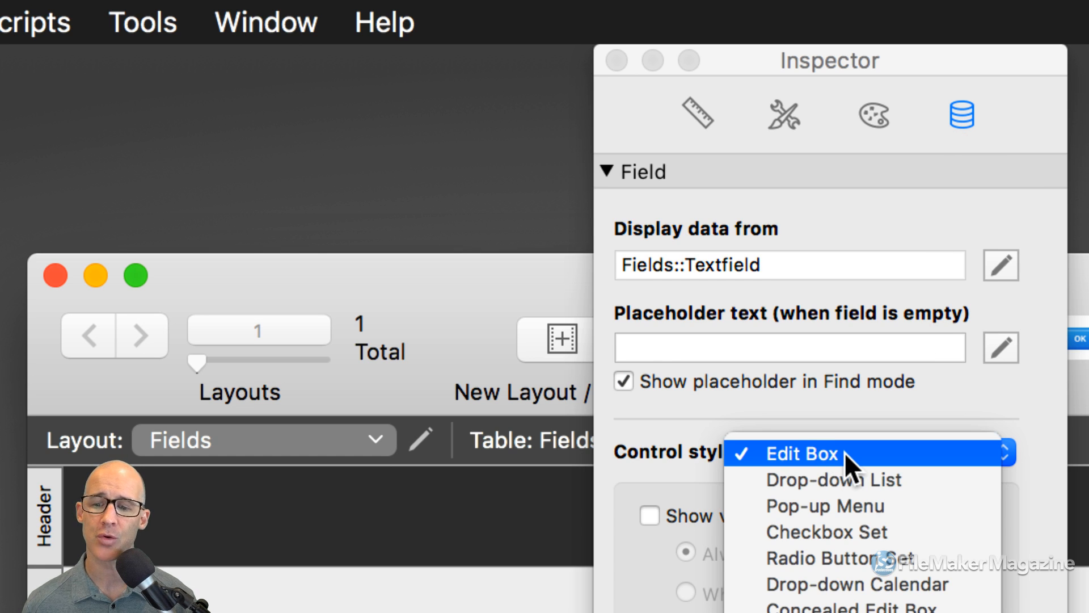
left_click(825, 529)
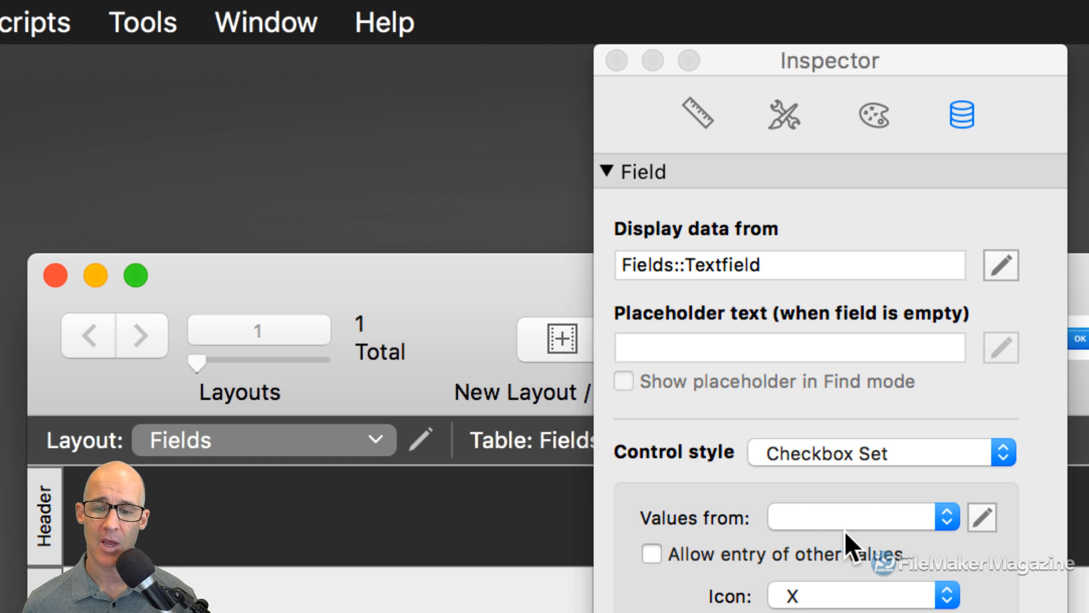
- Take the checkbox set's values from the Numbers value list and use Check as its icon
left_click(882, 516)
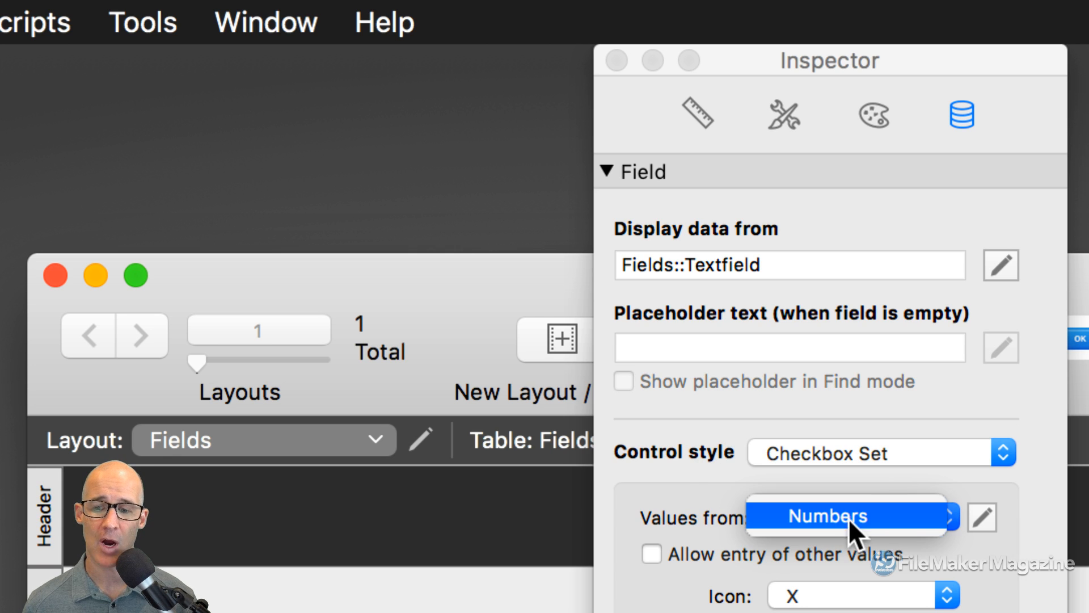
left_click(880, 520)
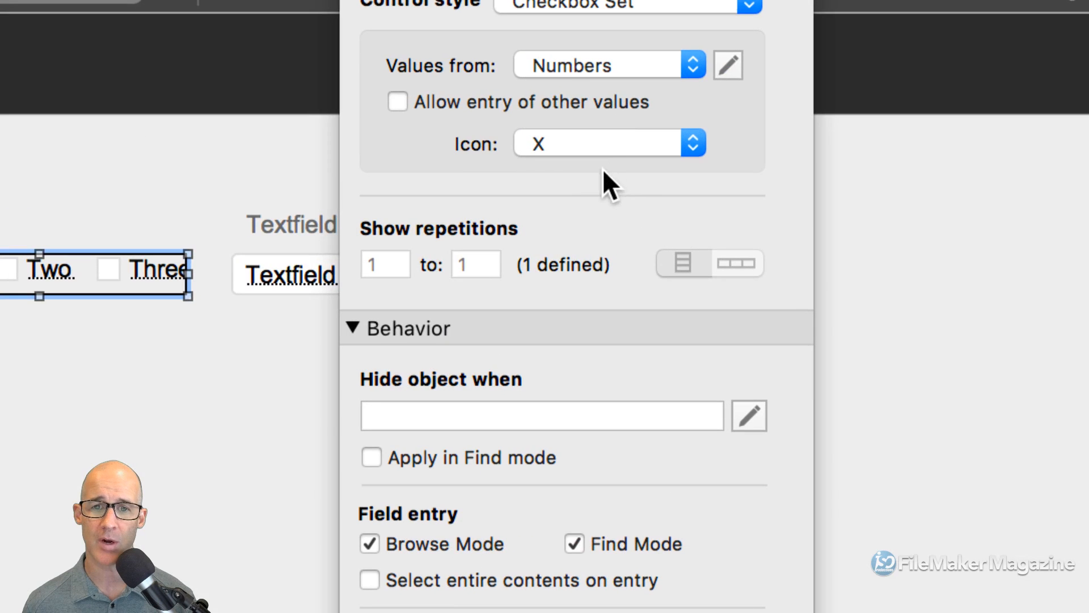
left_click(604, 145)
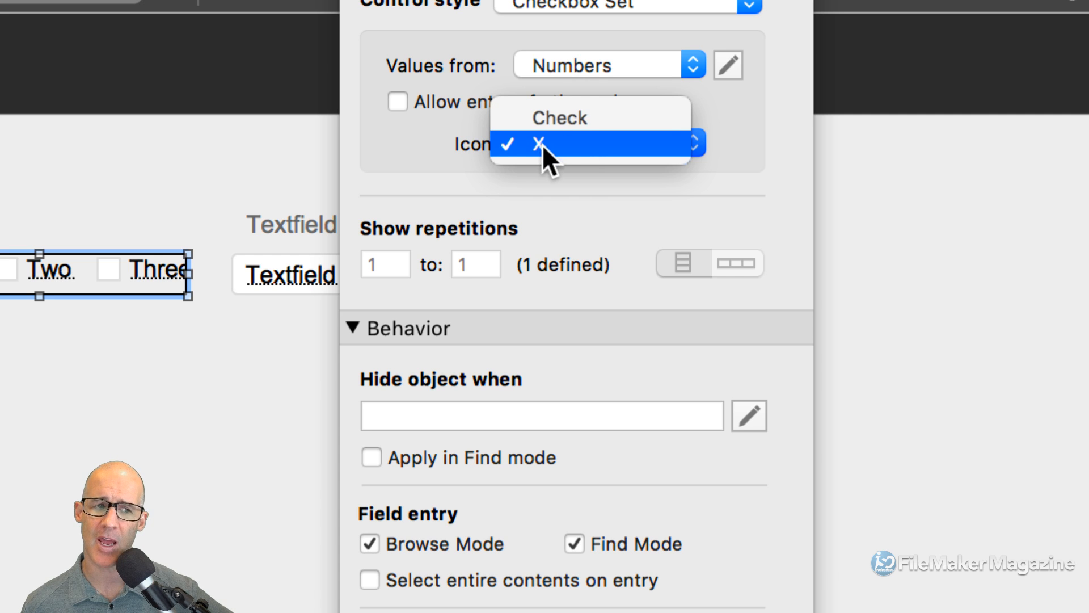
left_click(568, 120)
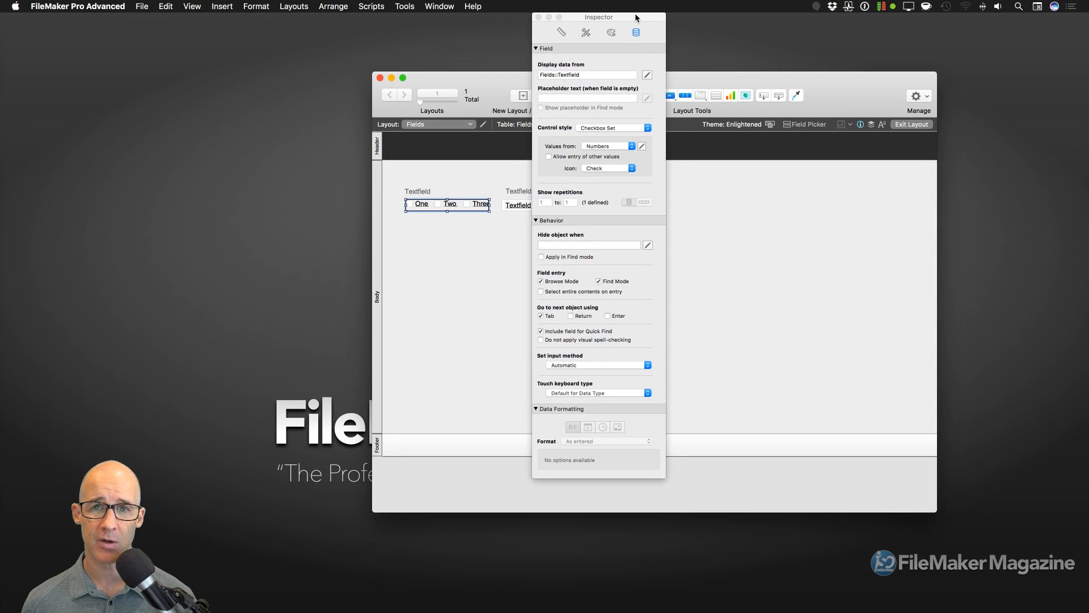
- Move the Inspector clear of the layout and make both the checkbox set and the edit box taller, at matching heights
left_click_drag(636, 17, 984, 64)
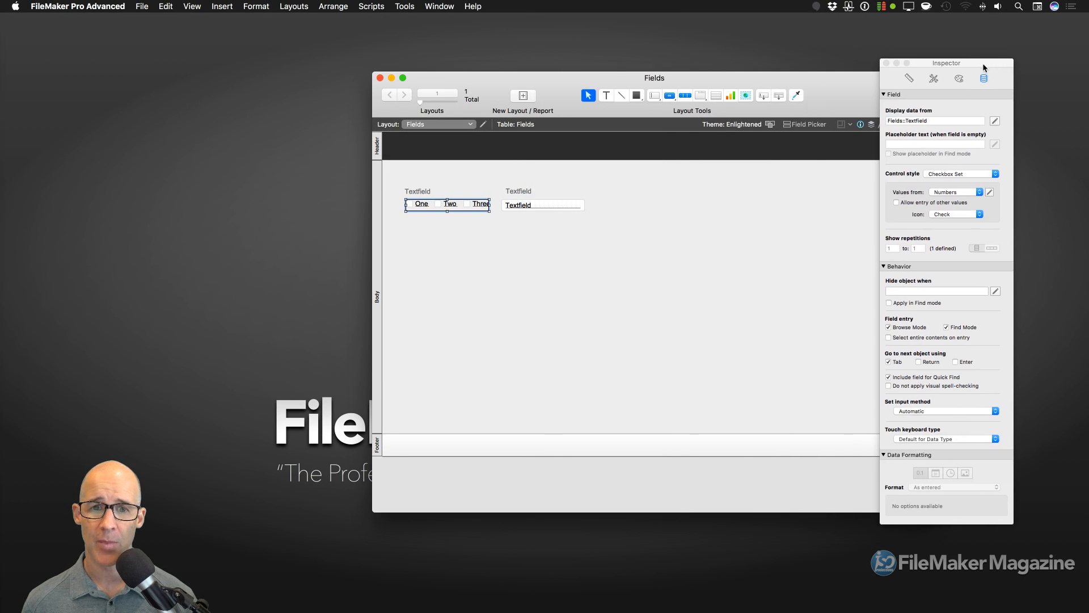
left_click_drag(490, 211, 489, 249)
left_click(529, 209)
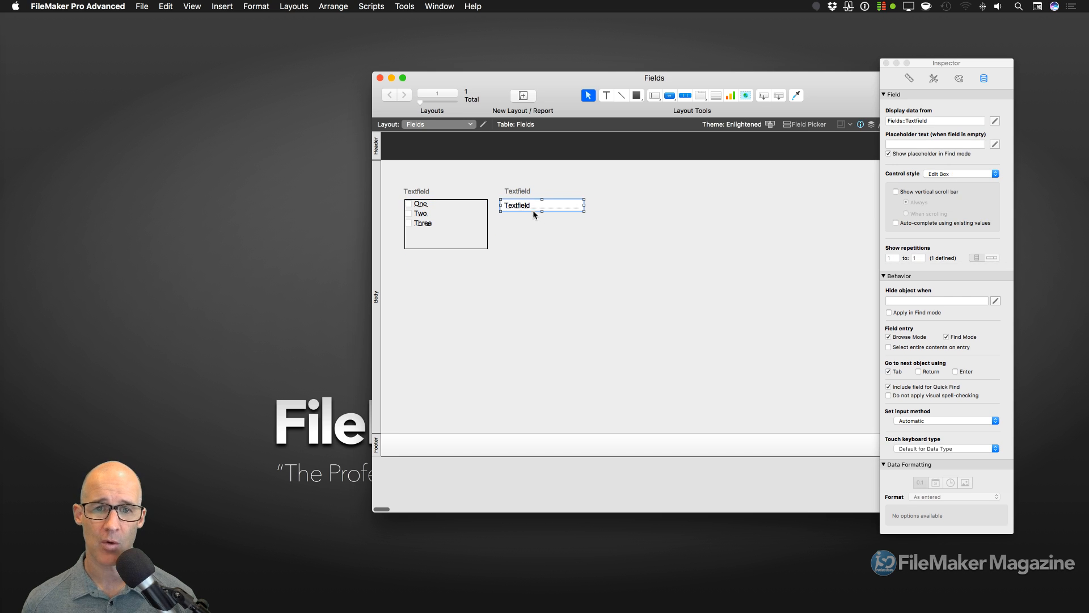
left_click_drag(541, 211, 541, 249)
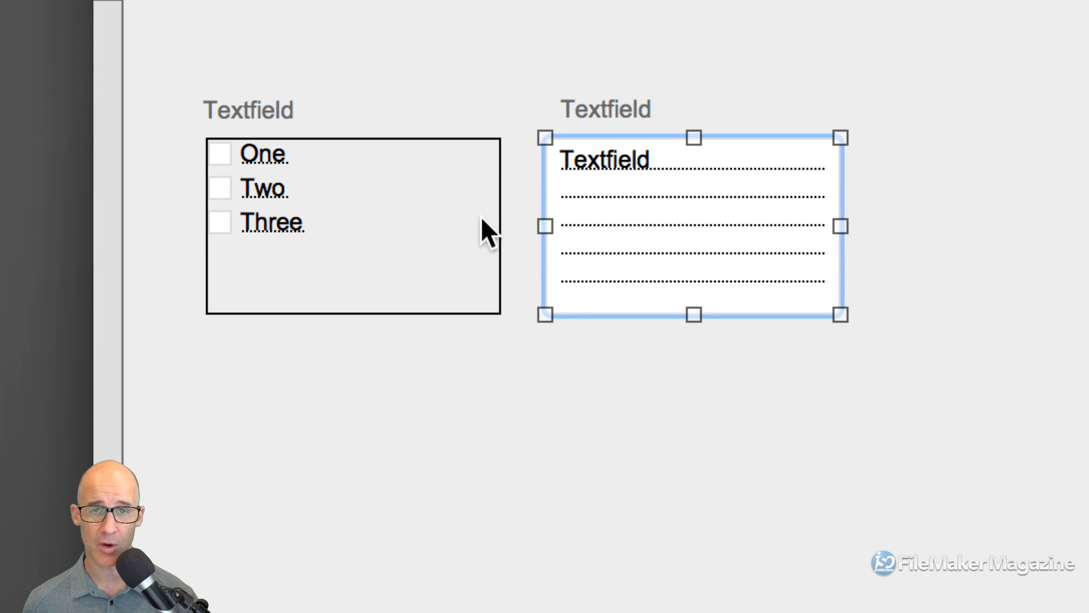
- In Browse mode, tick One, Two and Three in the checkbox set, checking the matching lines in the edit box
key("super+b")
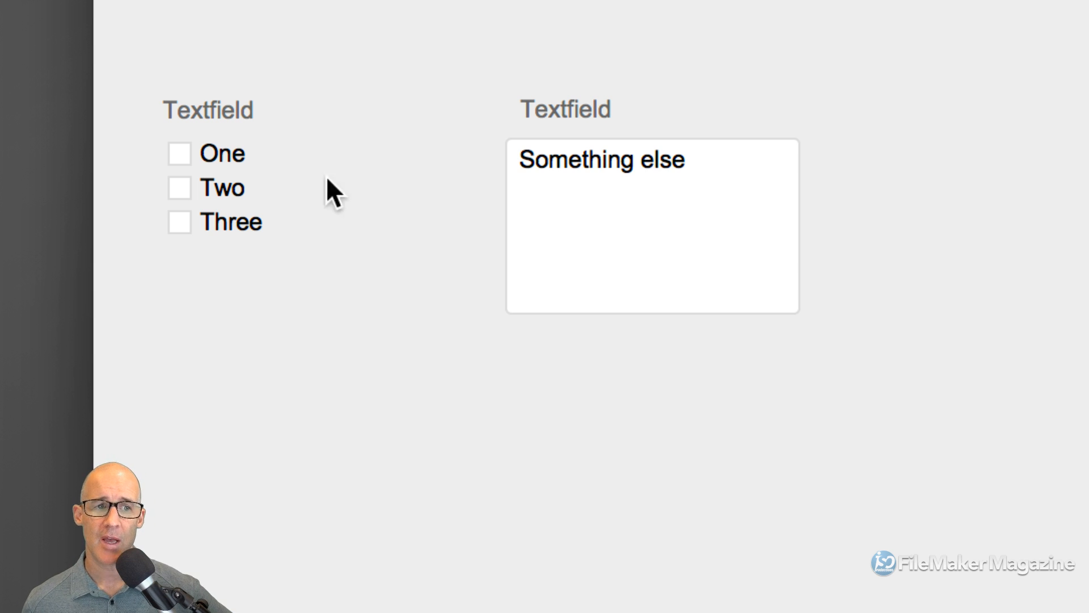
left_click(222, 154)
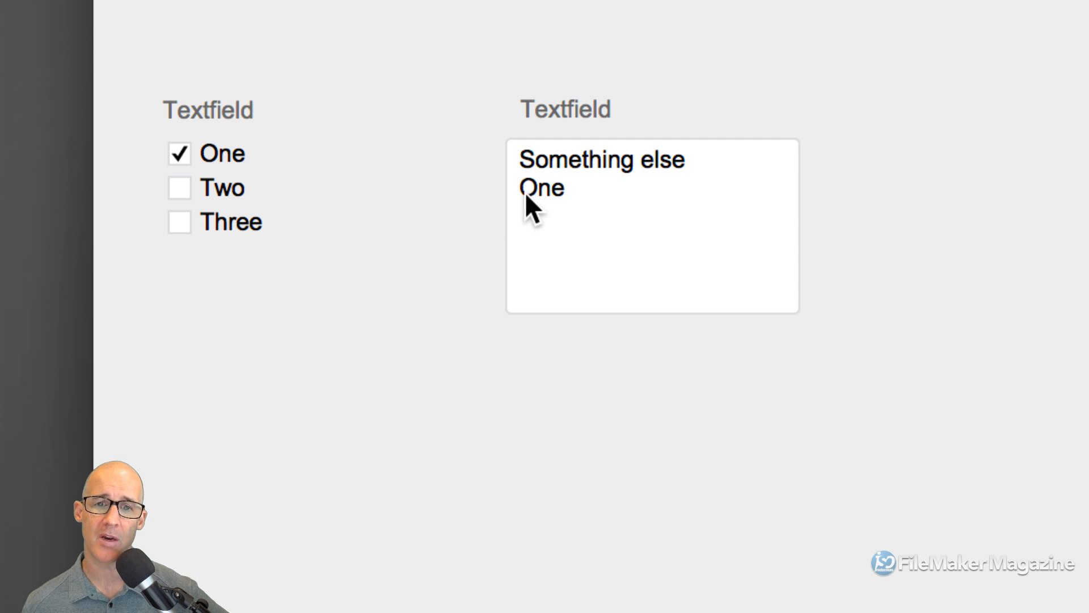
left_click(554, 160)
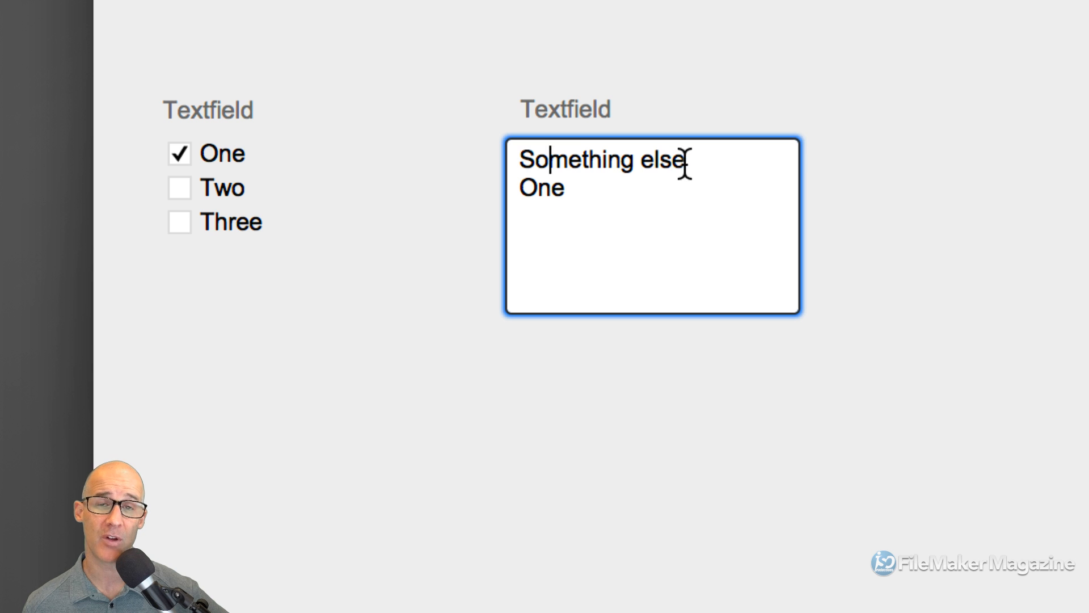
left_click_drag(685, 165, 492, 168)
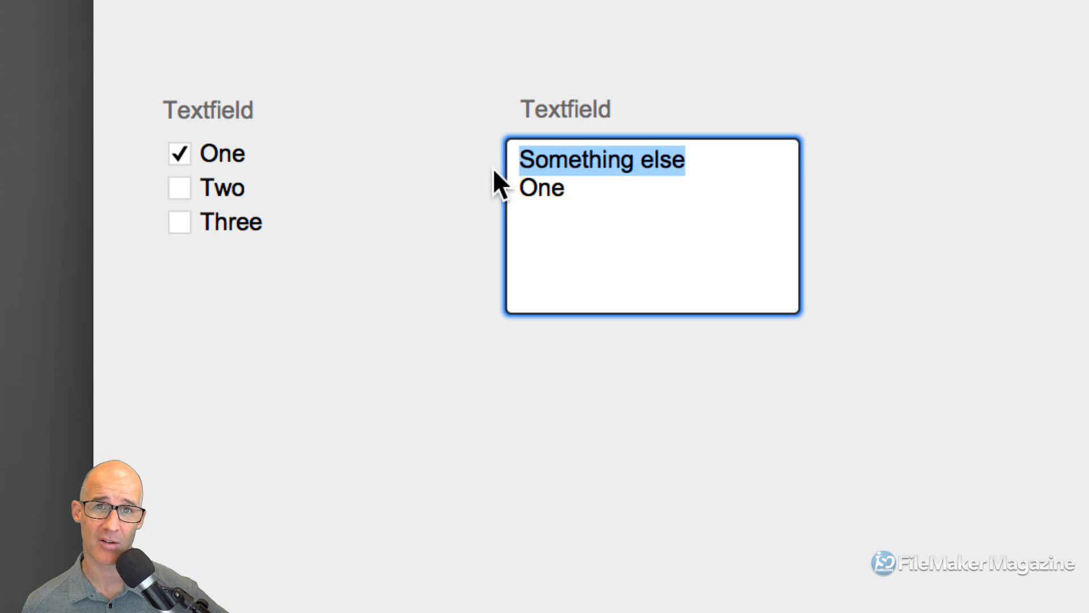
left_click_drag(566, 192, 528, 187)
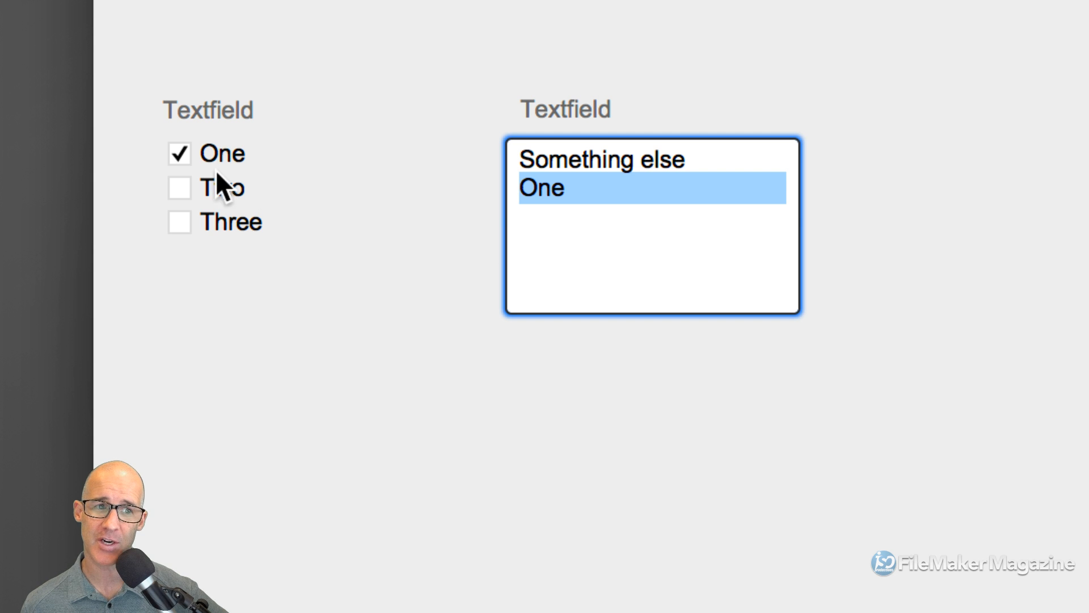
left_click(213, 187)
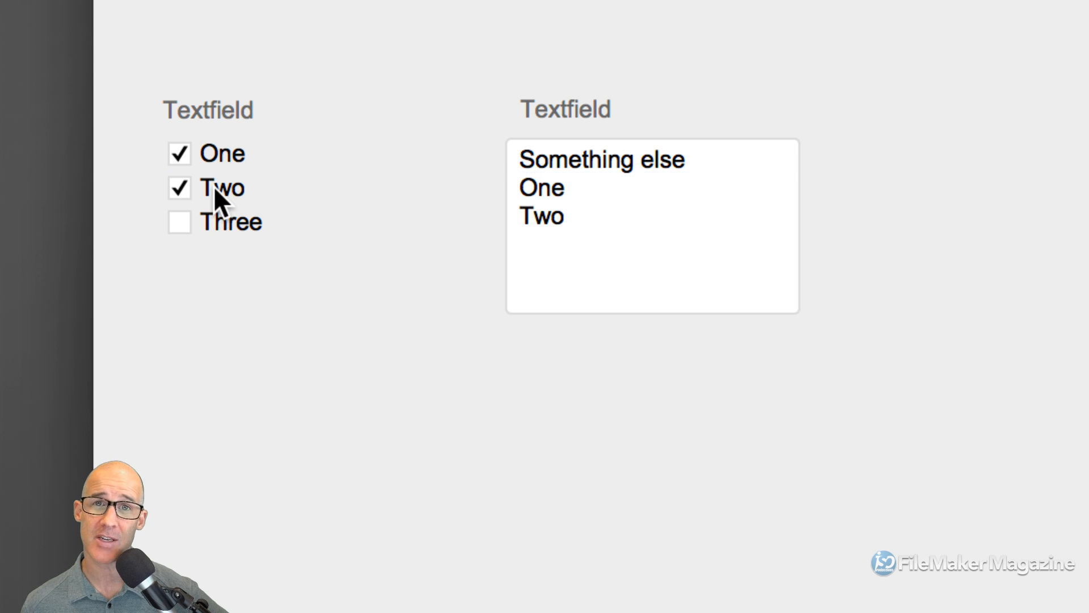
left_click(215, 223)
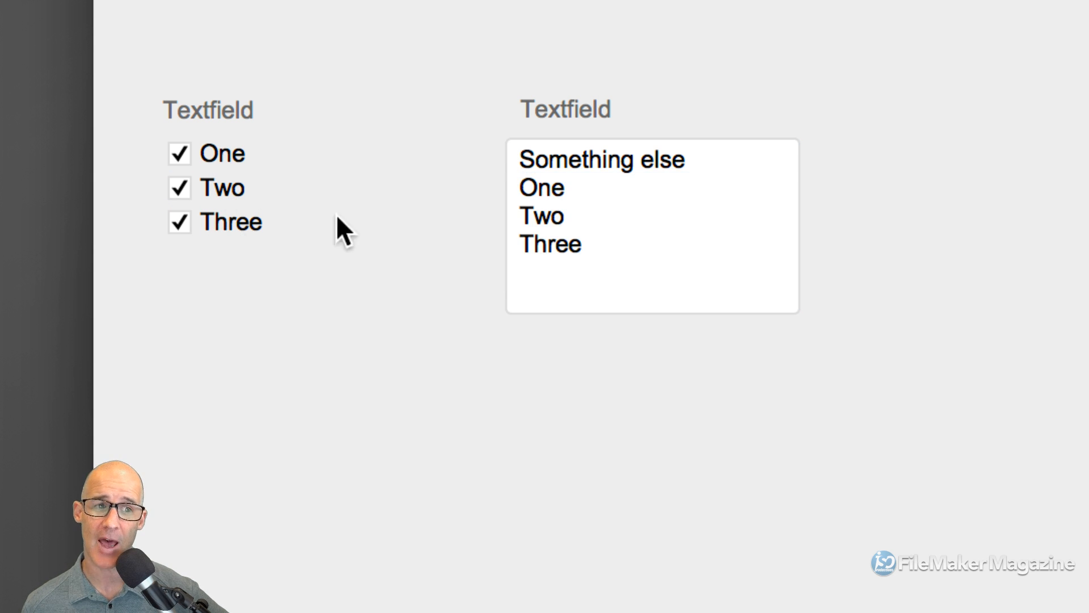
- Untick and re-tick One in the checkbox set, and inspect where its line lands in the edit box
left_click(180, 151)
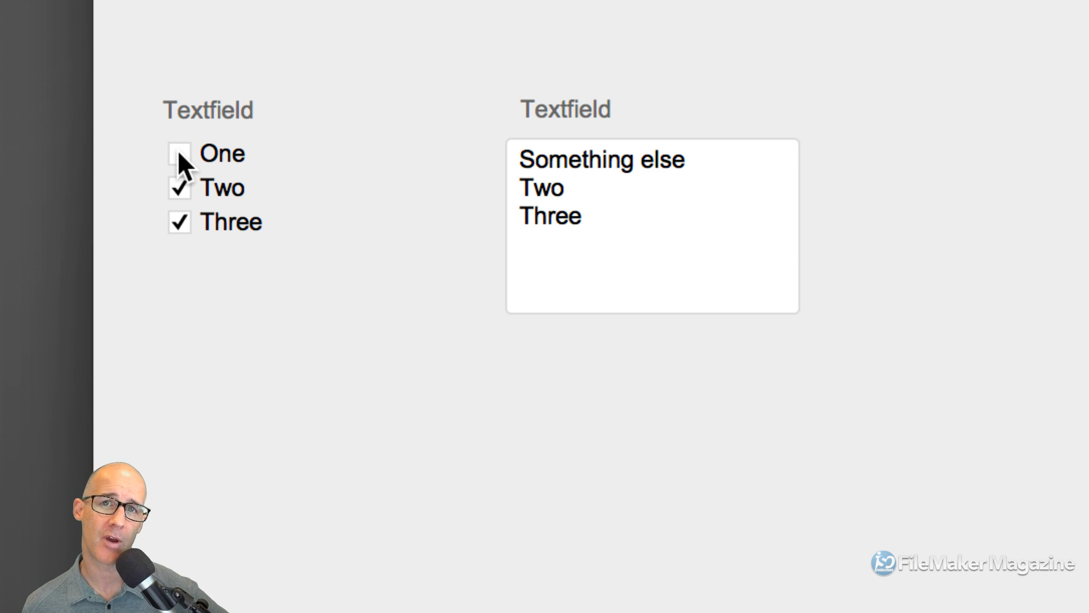
left_click(178, 153)
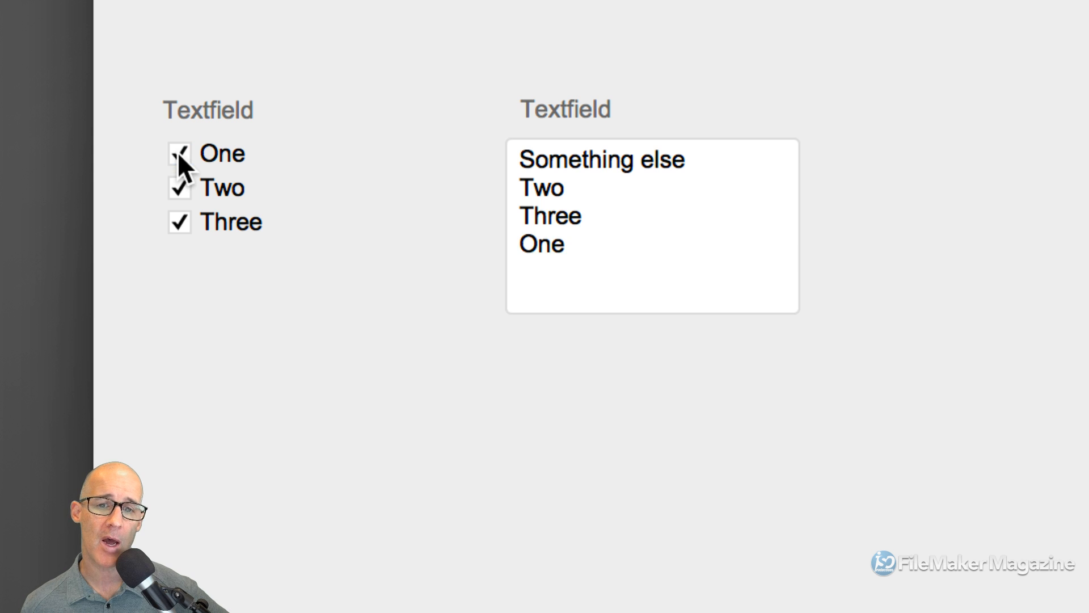
left_click(564, 245)
triple_click(565, 245)
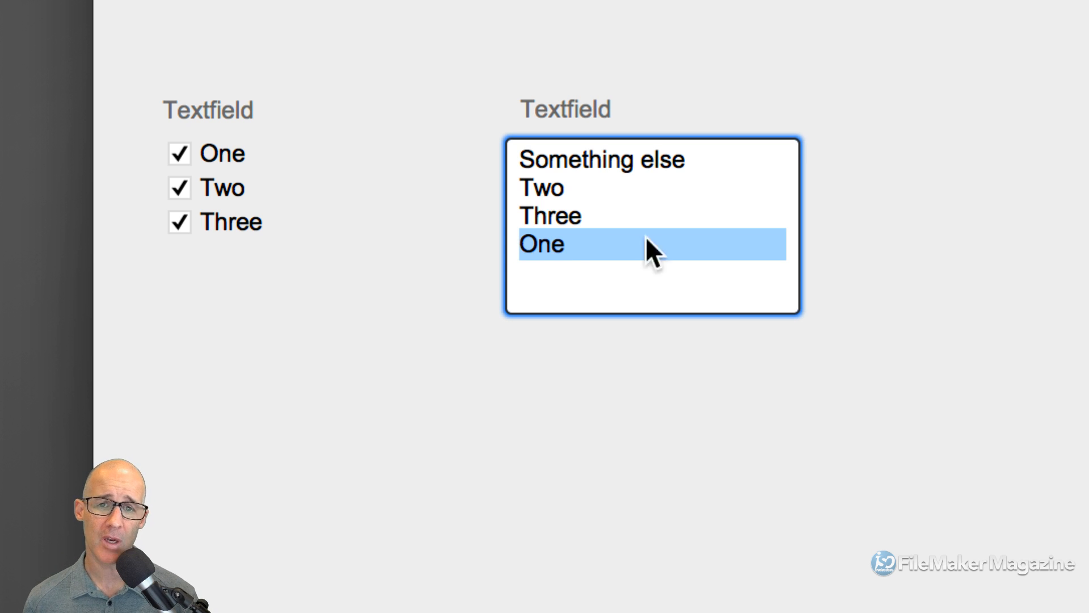
left_click(687, 161)
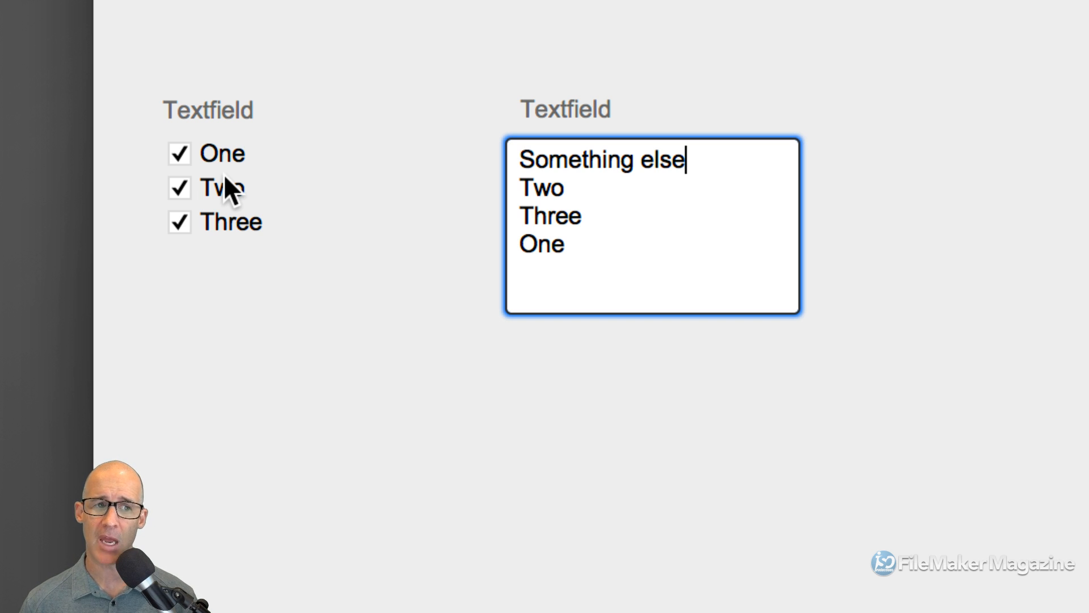
- Clear One, Two and Three in the checkbox set, leaving only "Something else" in Textfield
left_click(202, 154)
left_click(198, 187)
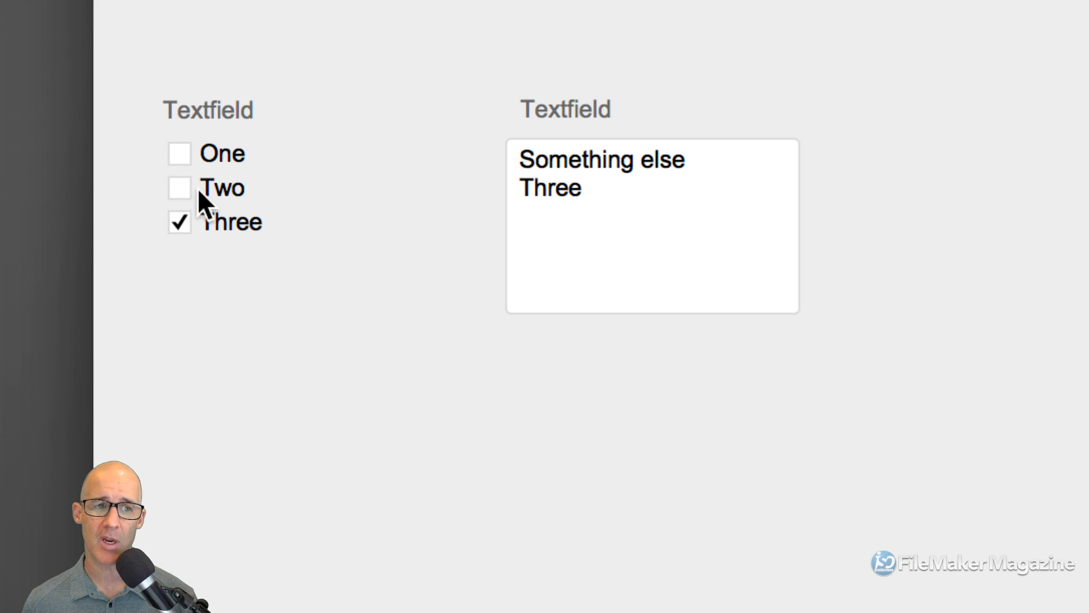
left_click(199, 189)
left_click(204, 213)
left_click(210, 189)
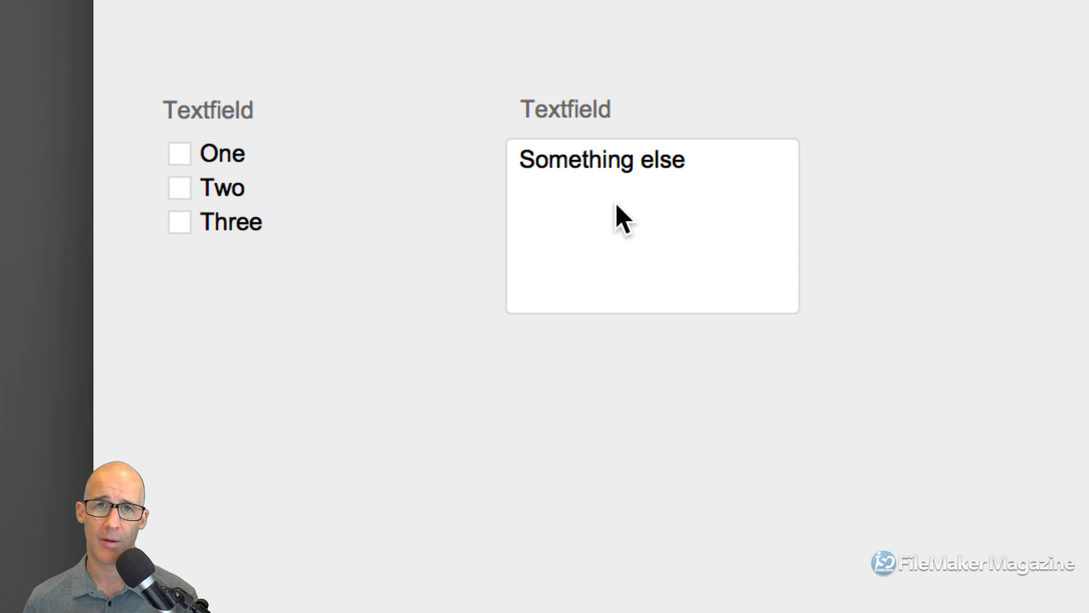
- Tick One and Two in the checkbox set, then highlight the "Something else" line in the edit box and commit the record
left_click(584, 162)
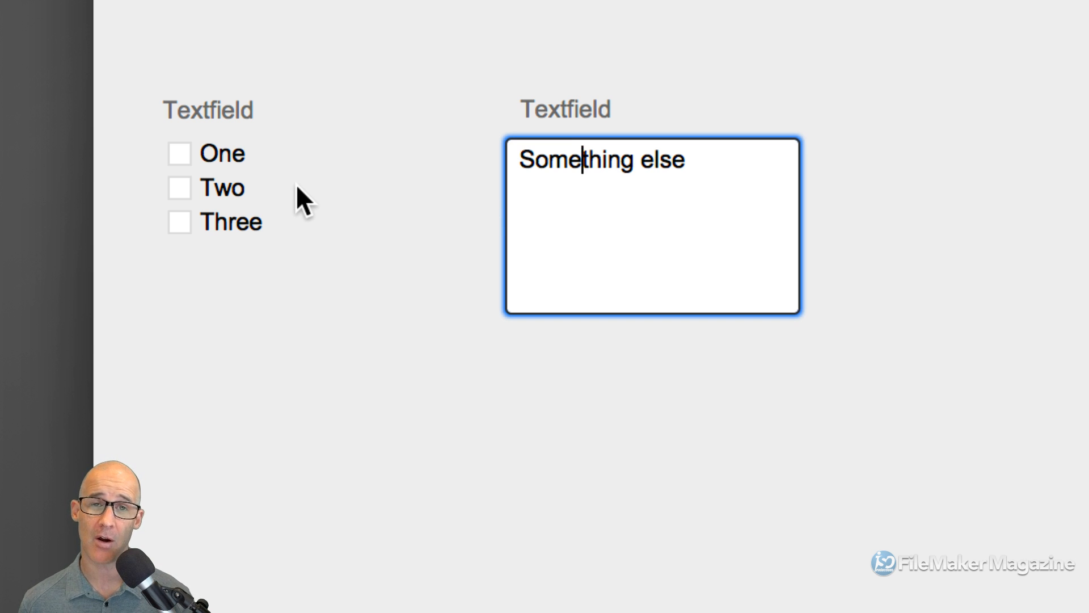
left_click(195, 149)
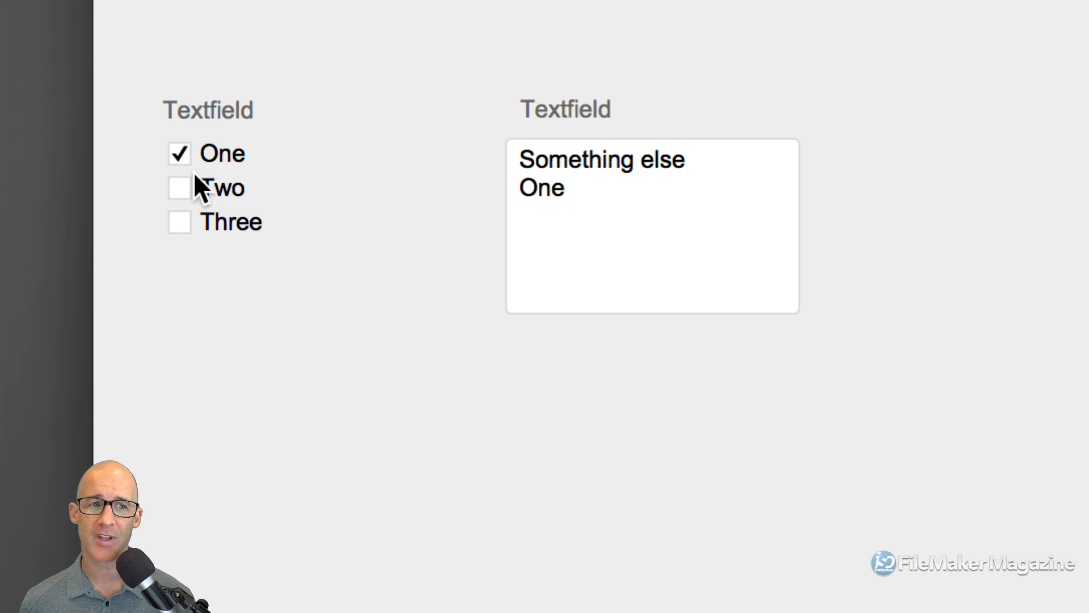
left_click(194, 173)
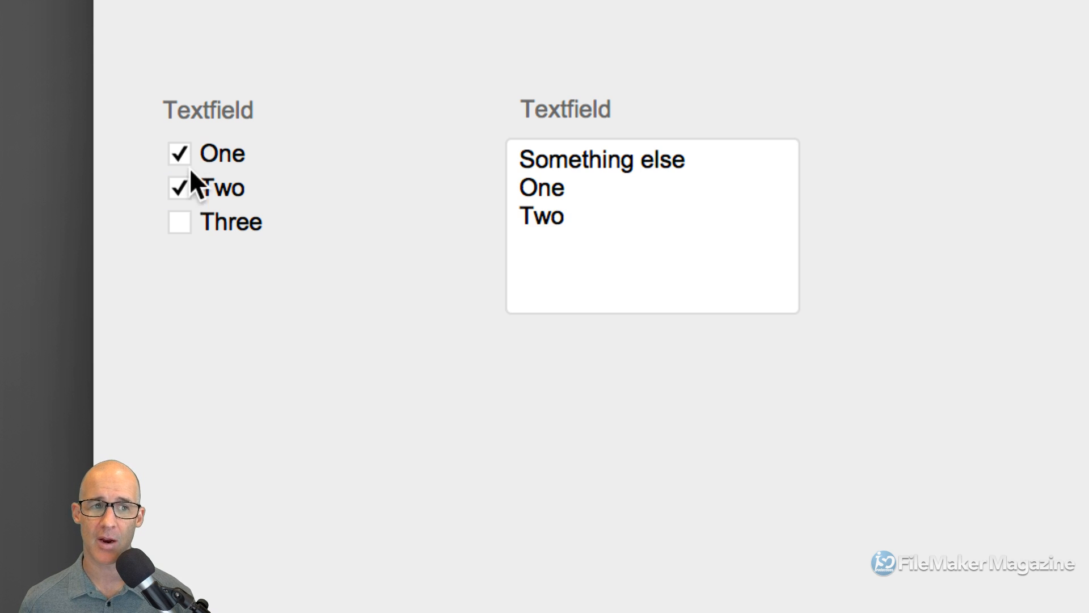
left_click_drag(683, 160, 517, 160)
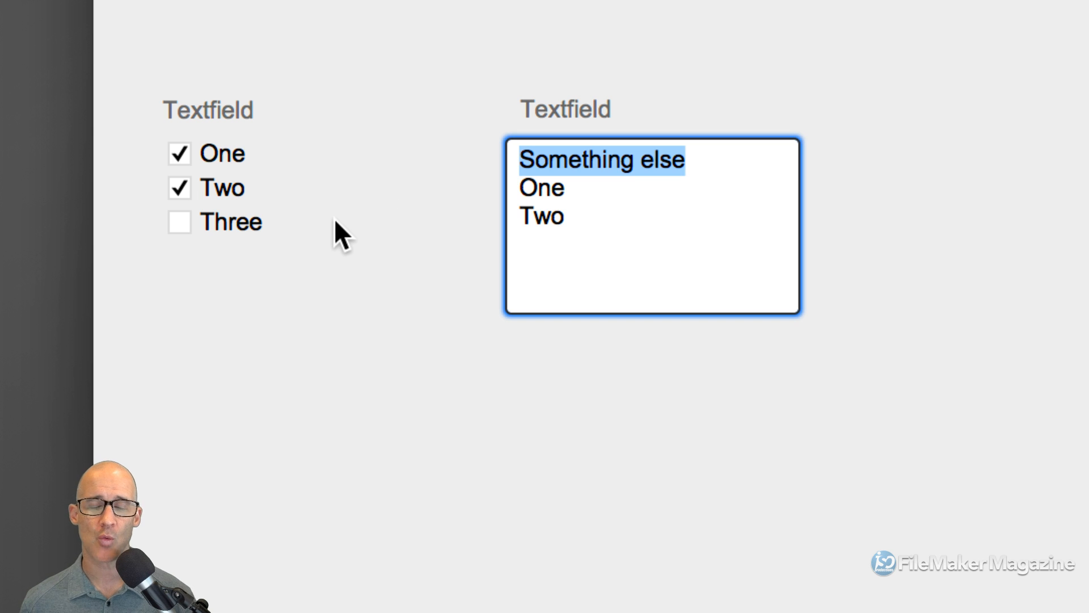
left_click(287, 193)
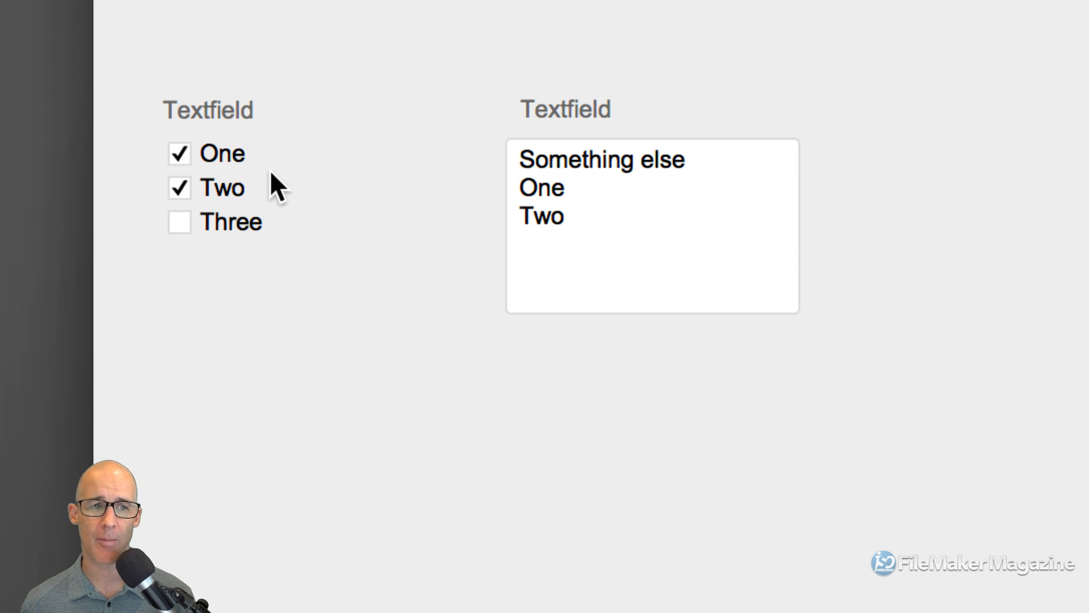
- Create a new record in Browse mode and tick One, Two and Three in its checkbox set
key("super+l")
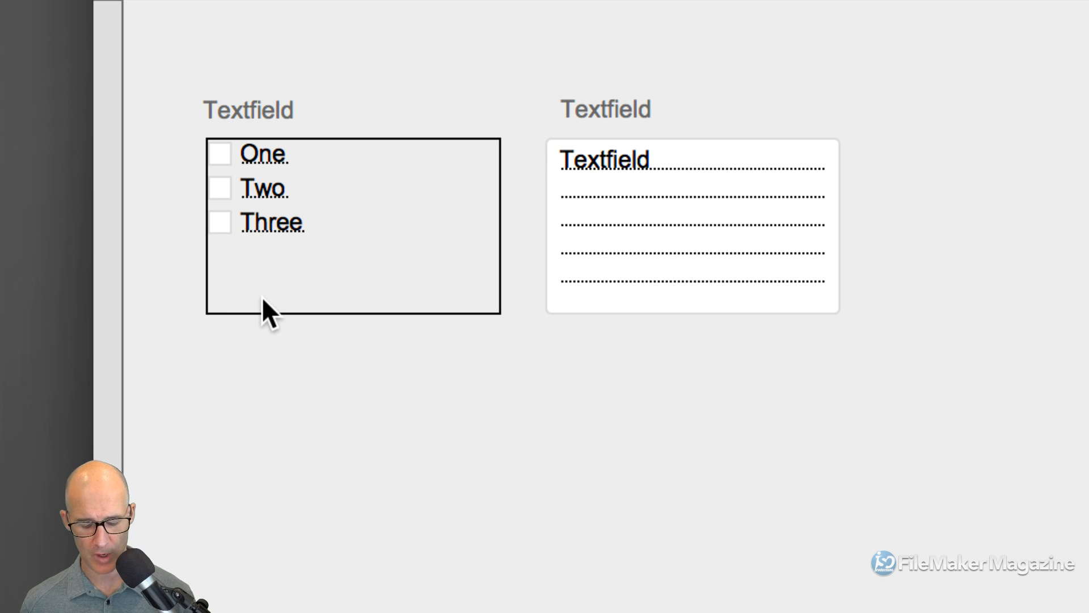
key("super+b")
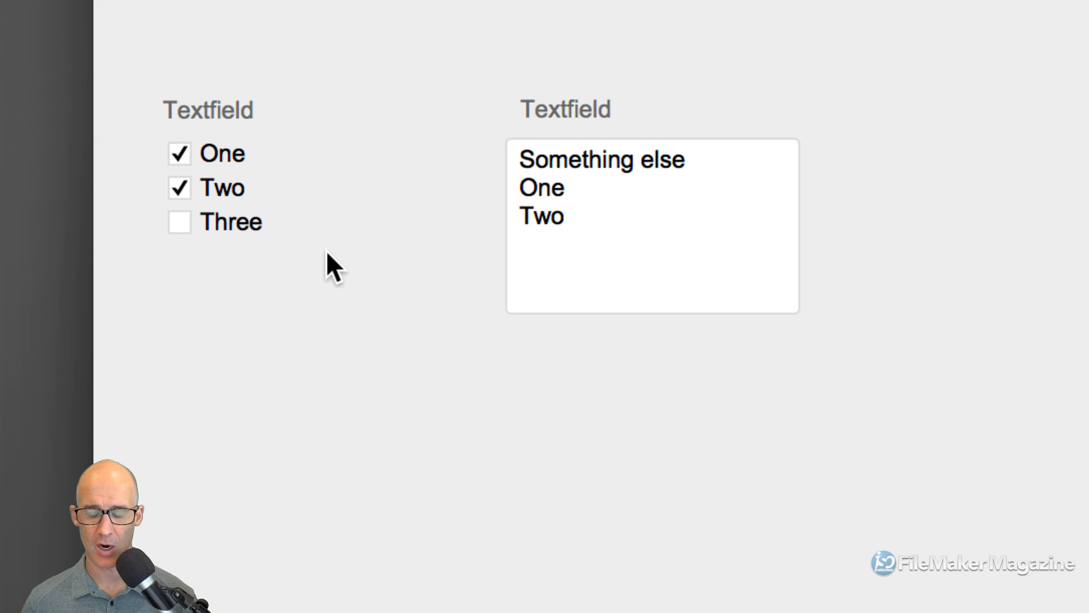
key("super+n")
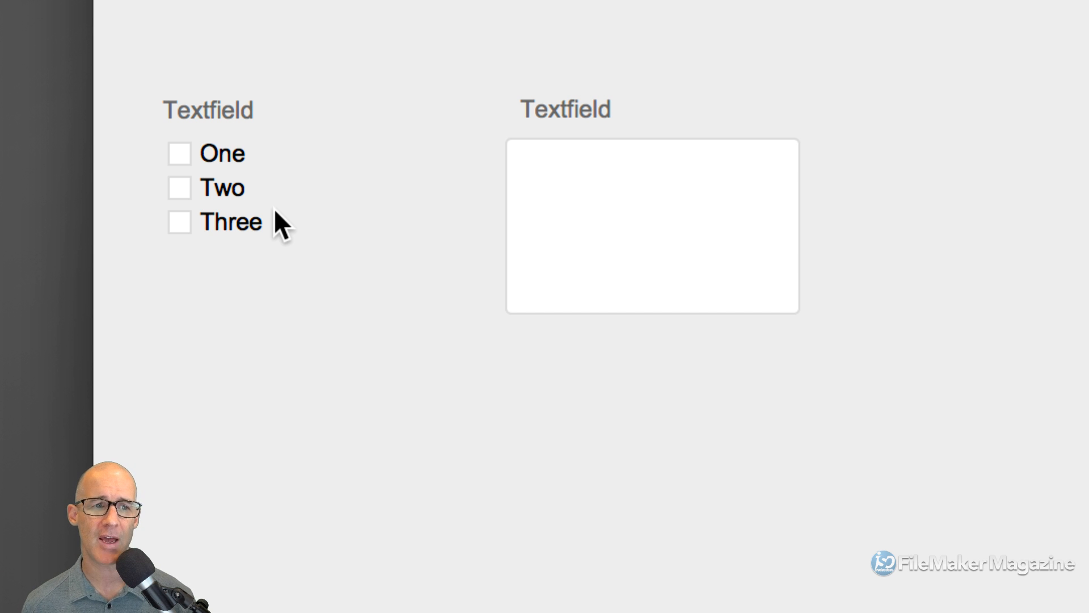
left_click(181, 153)
left_click(181, 187)
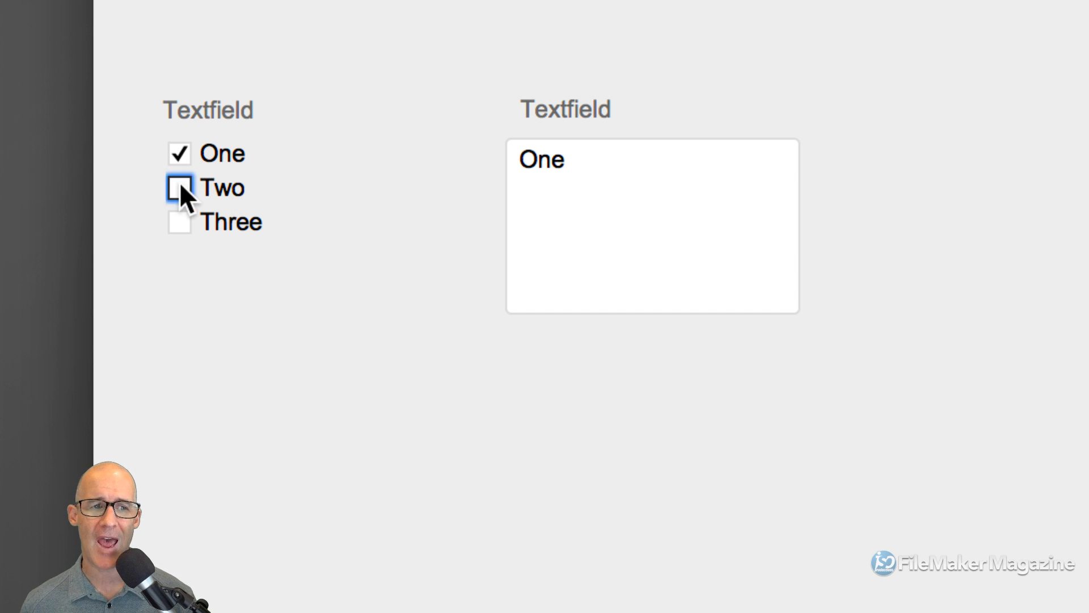
left_click(181, 220)
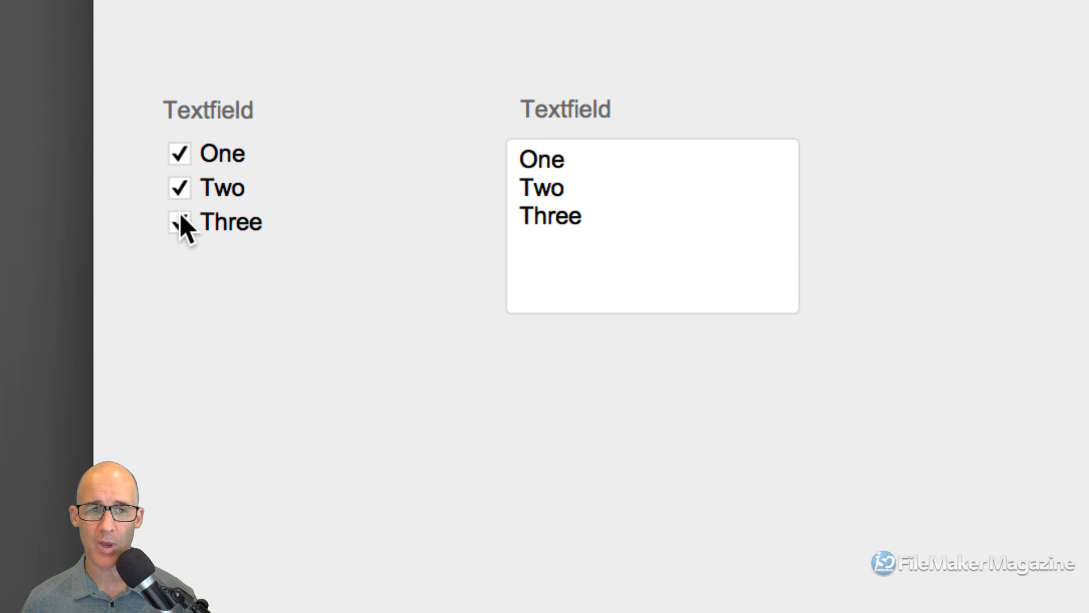
- In Layout mode, change the checkbox set's control style to Radio Button Set and return to Browse mode
key("super+l")
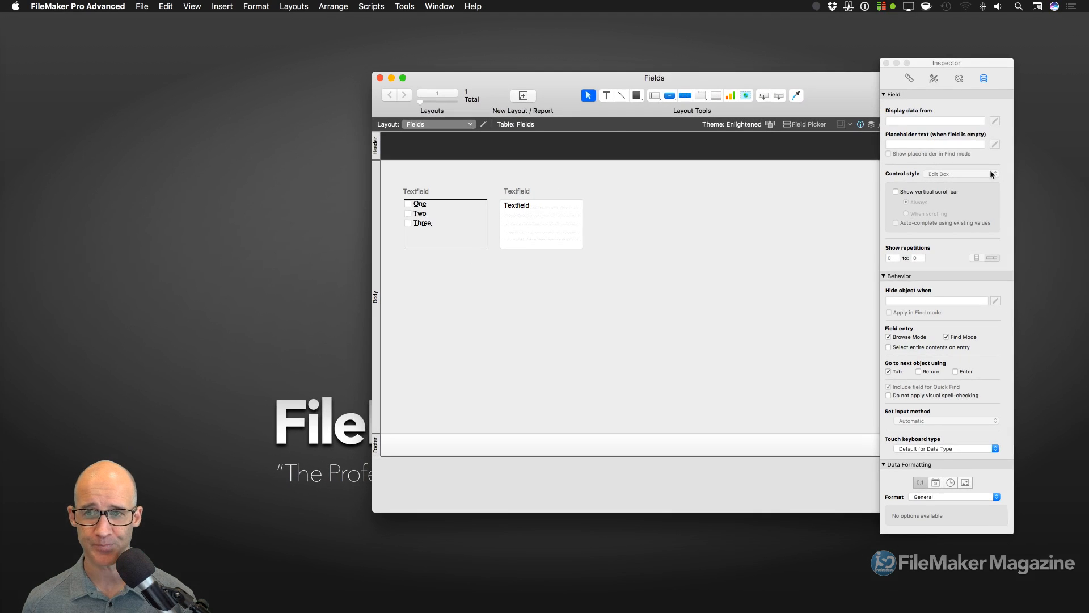
left_click_drag(974, 63, 607, 101)
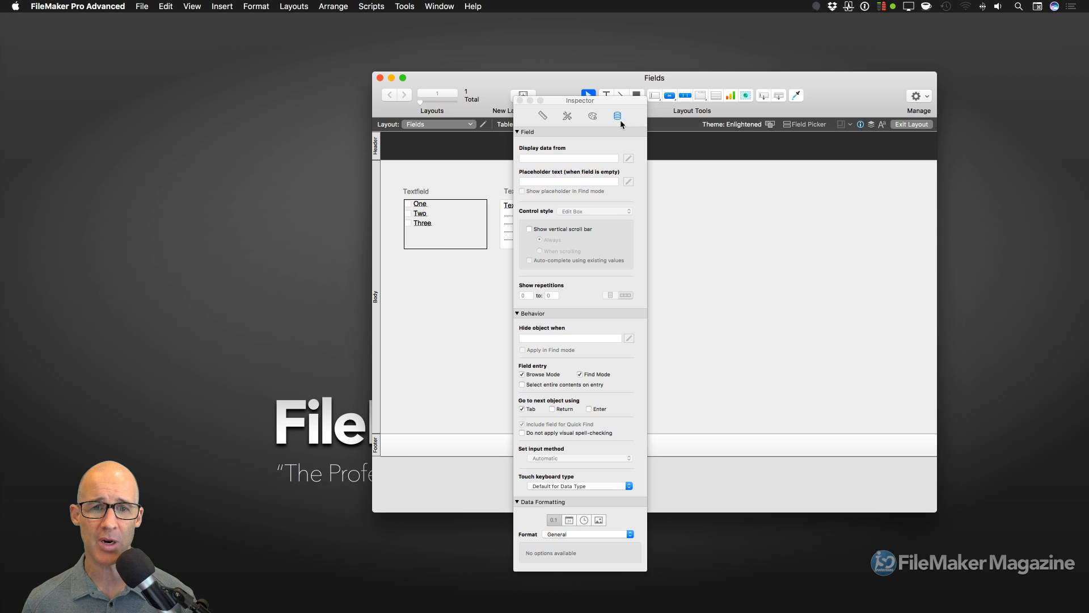
left_click(442, 228)
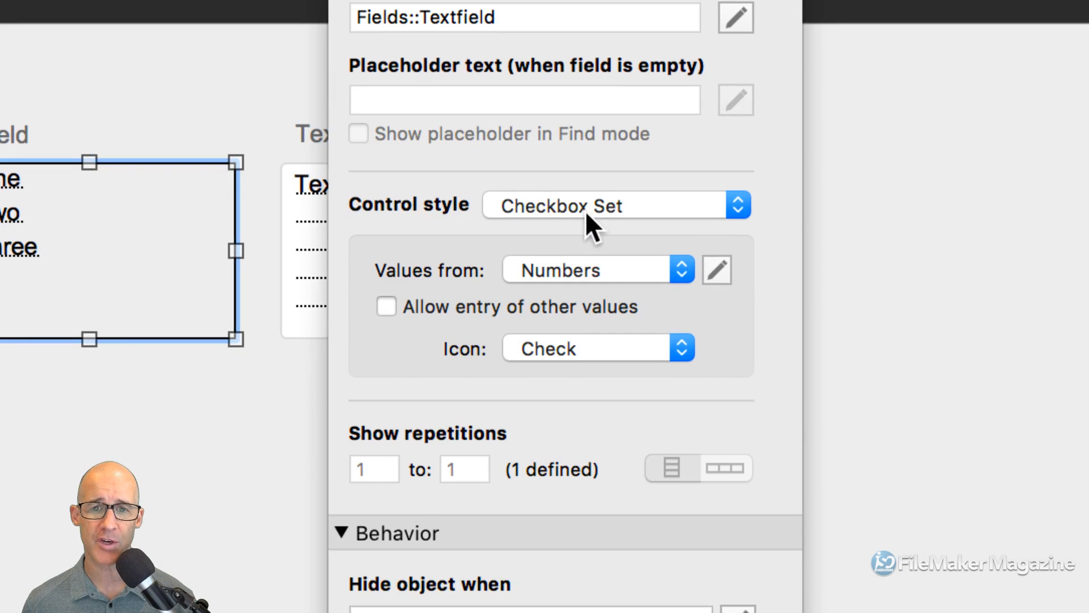
left_click(587, 212)
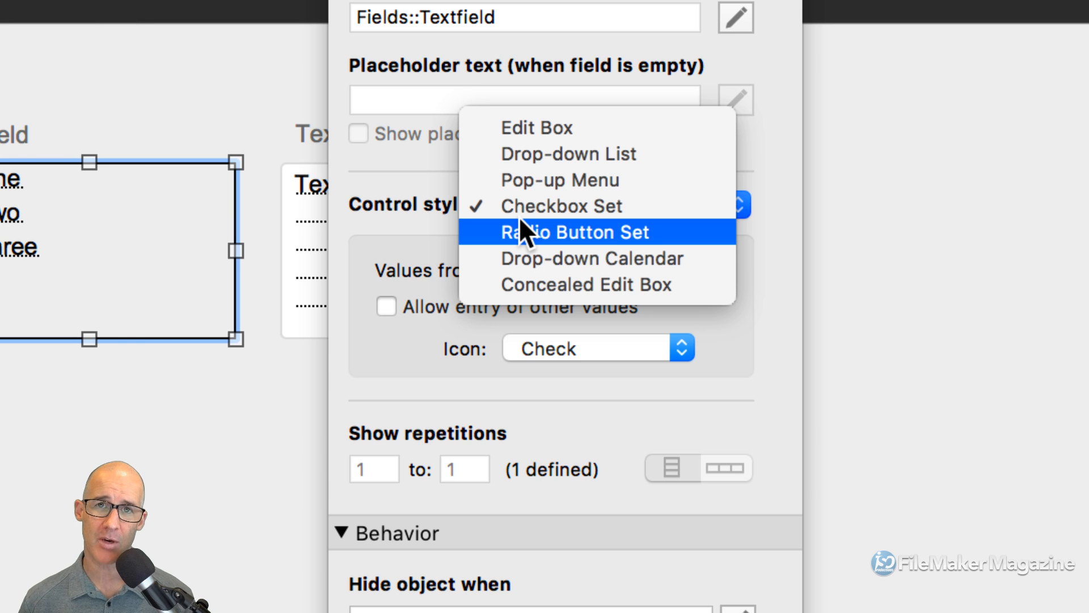
left_click(546, 229)
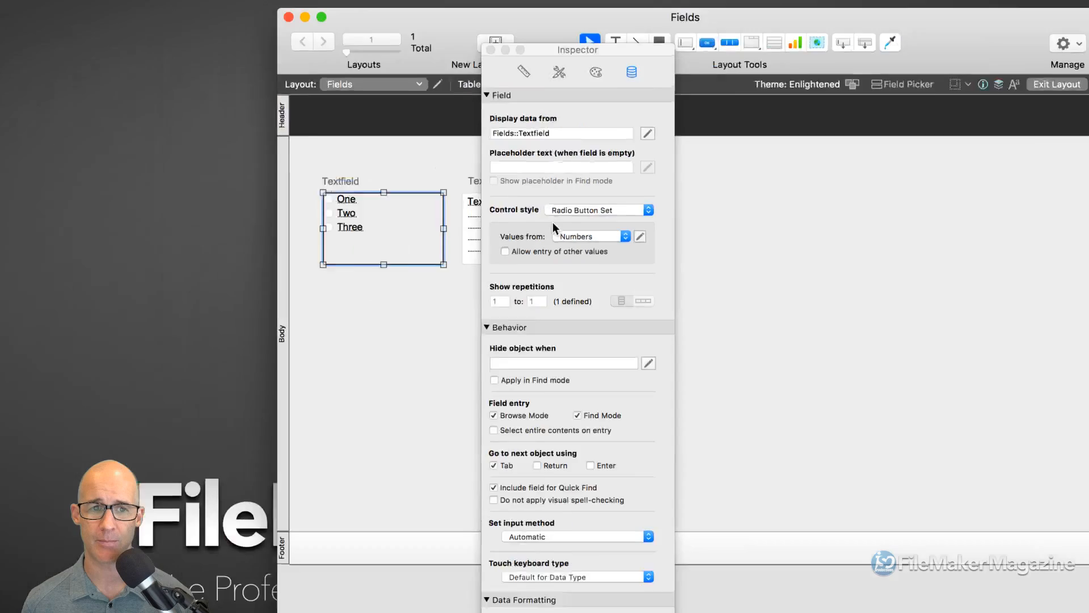
key("super+b")
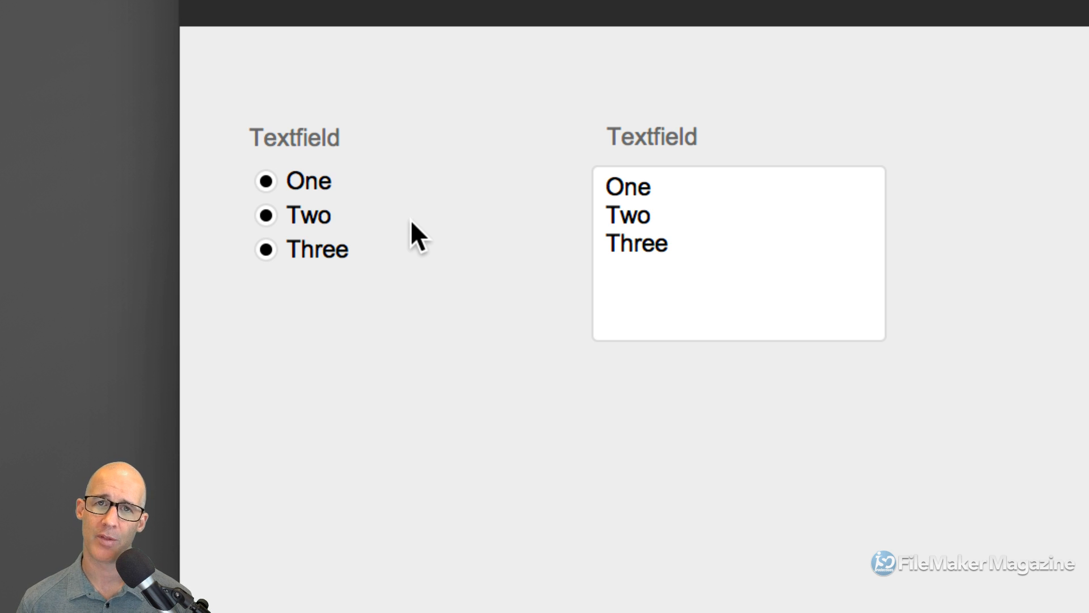
- Choose Two and then only One in the radio button set, and extend the selection with Two and Three
left_click(303, 211)
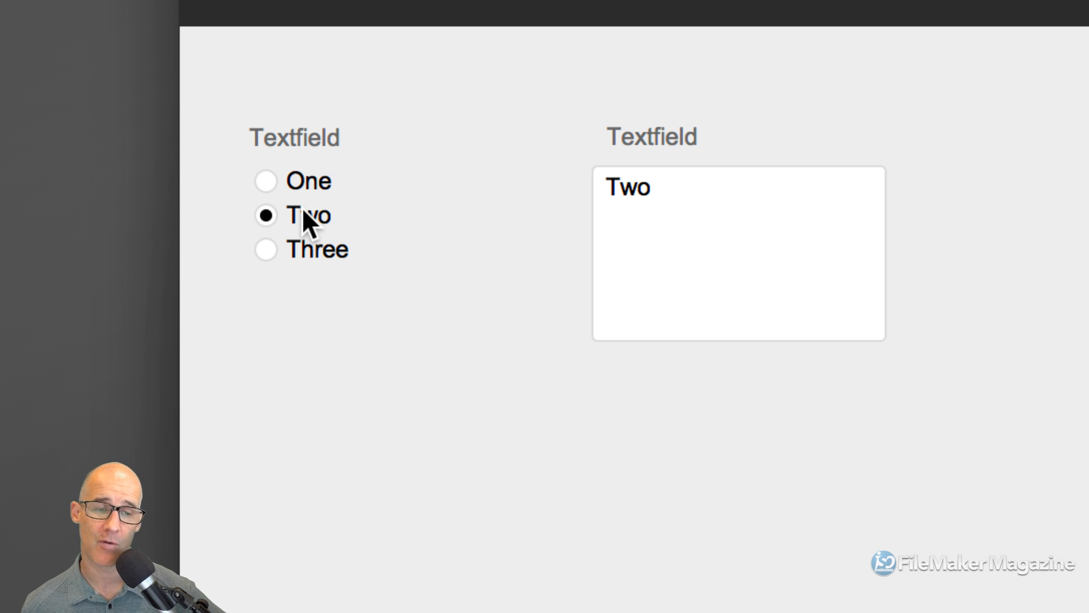
left_click(302, 177)
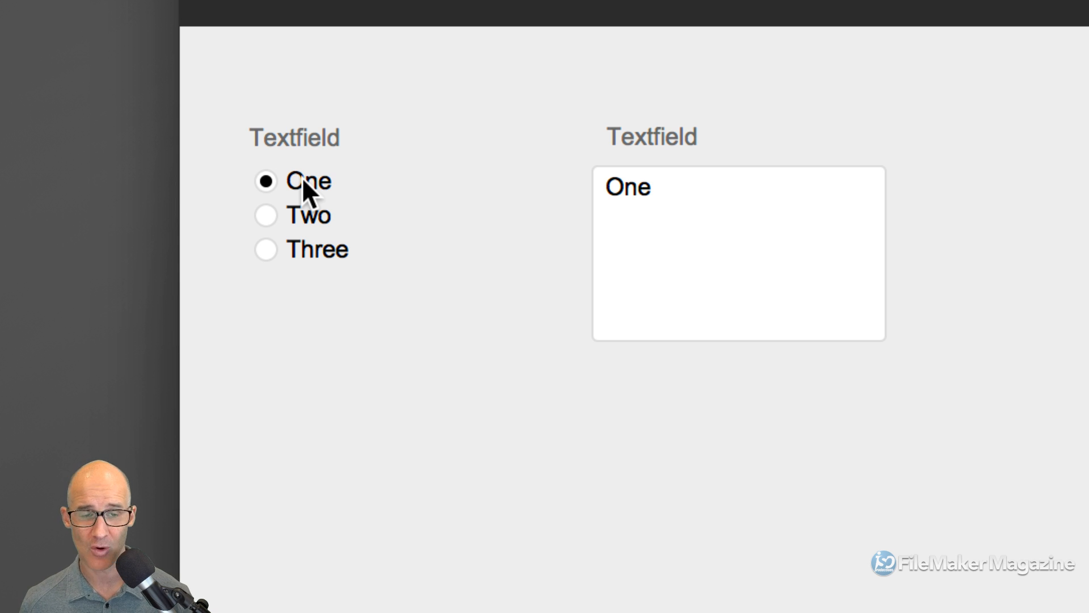
left_click(305, 216)
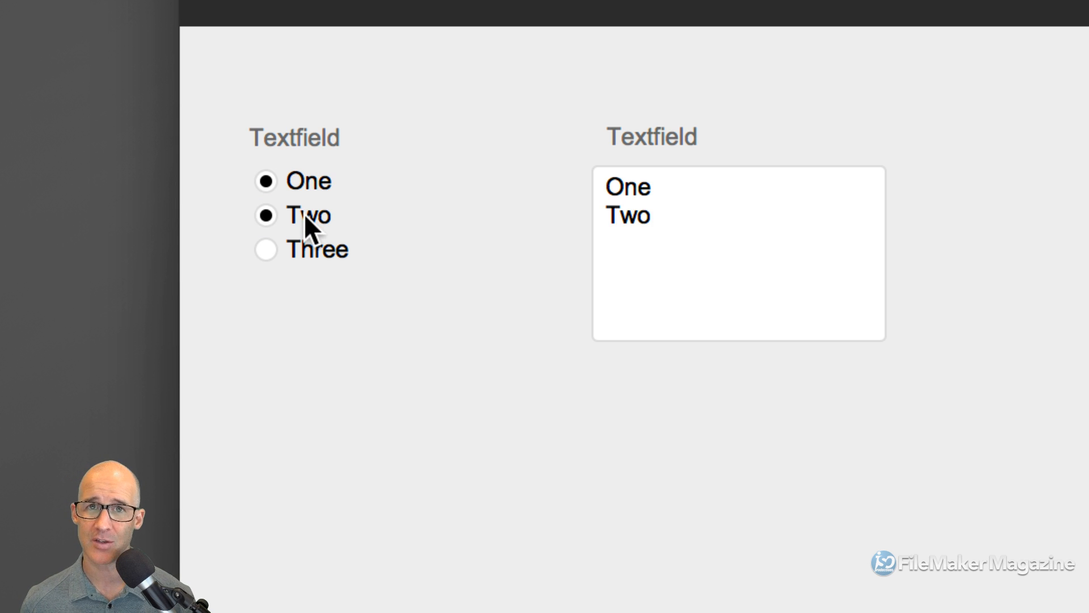
left_click(306, 250)
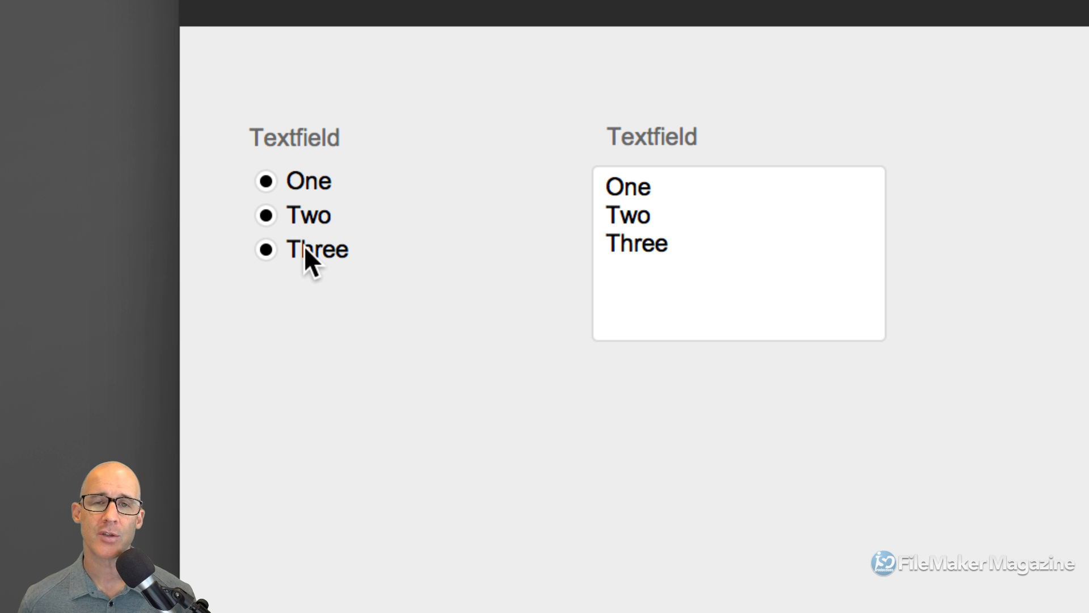
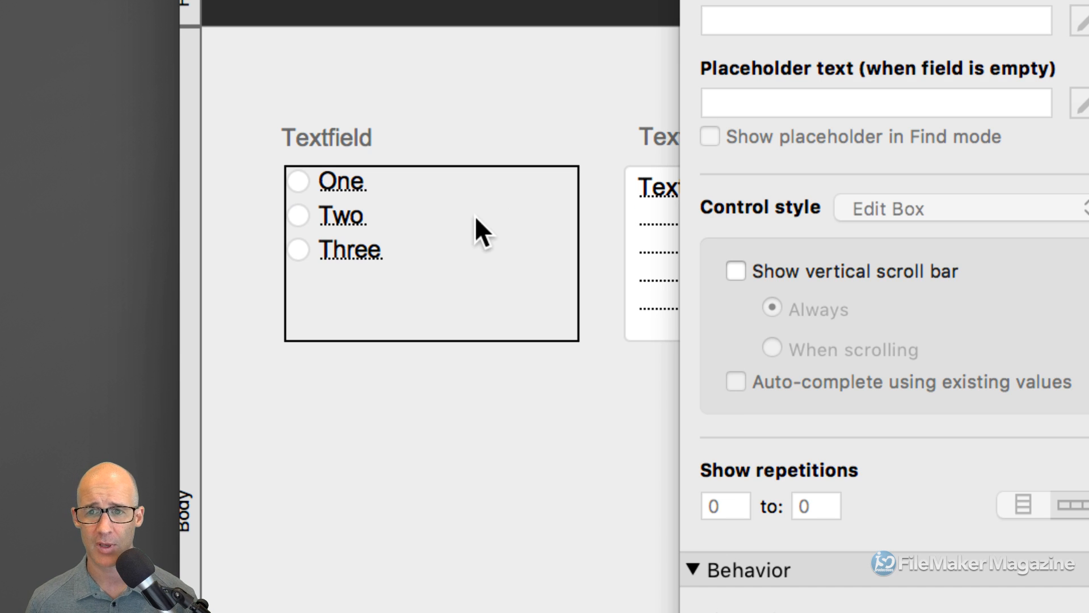
- Change the radio button set to a Pop-up Menu, shrink it to a single-line height and return to Browse mode
left_click(477, 231)
left_click(915, 209)
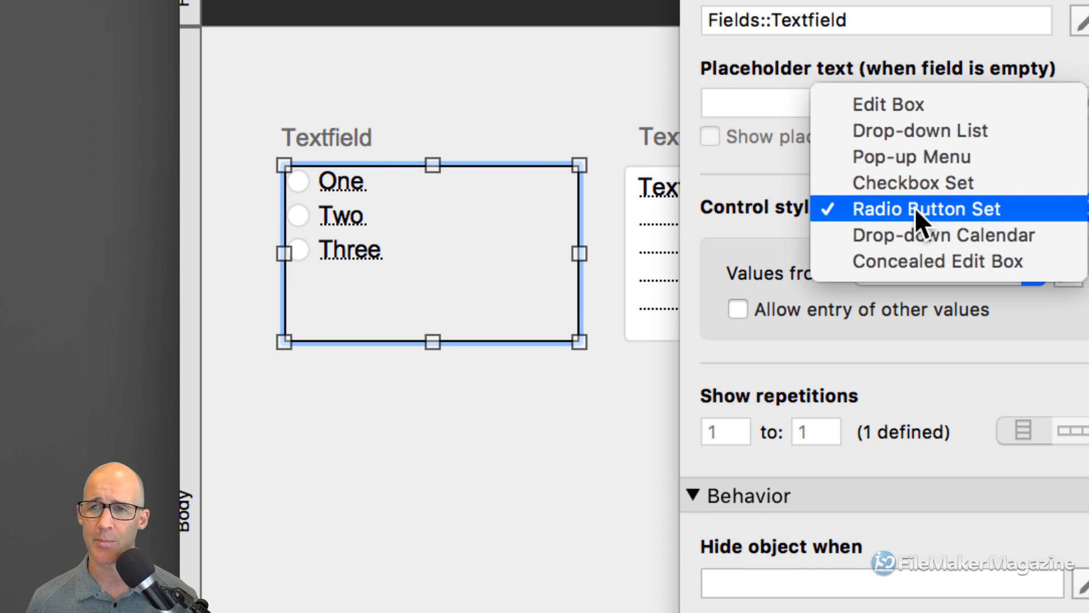
left_click(920, 161)
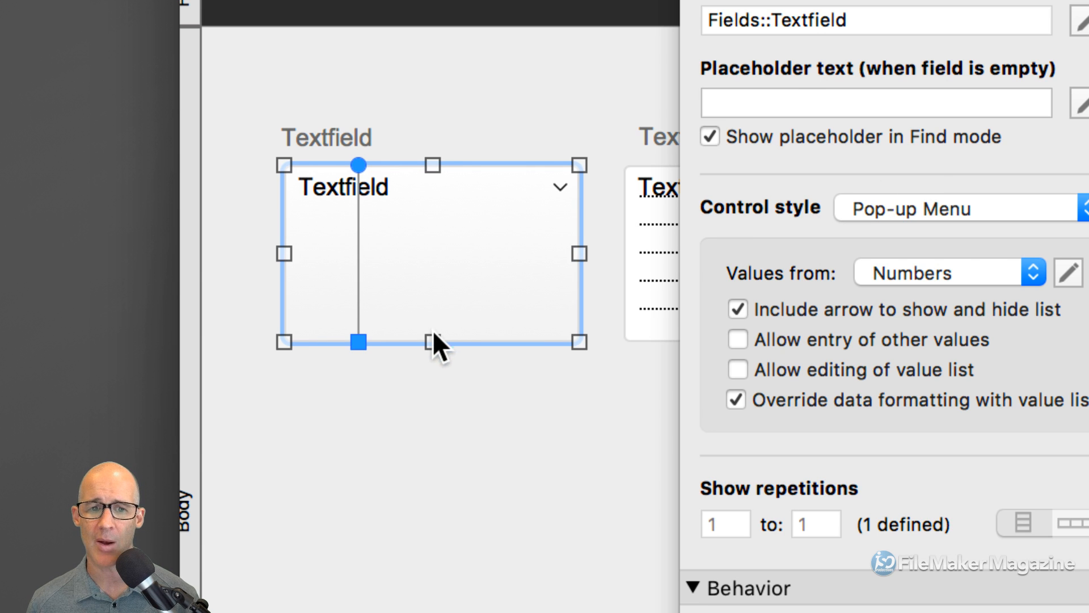
left_click_drag(433, 342, 437, 201)
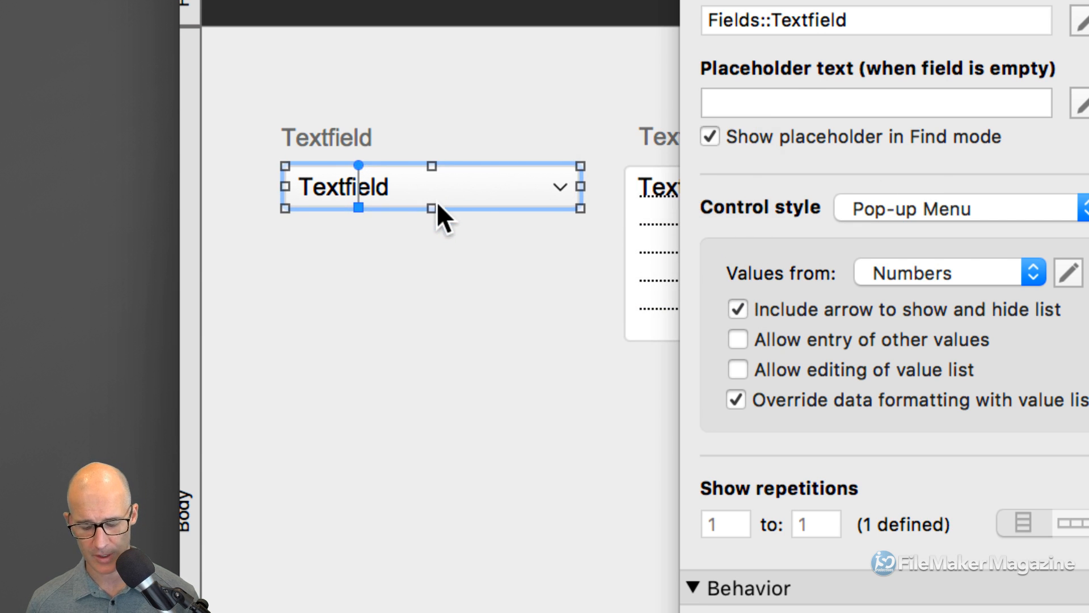
key("super+b")
- Choose One in the pop-up menu and try to add a second value alongside it
left_click(421, 189)
left_click(414, 192)
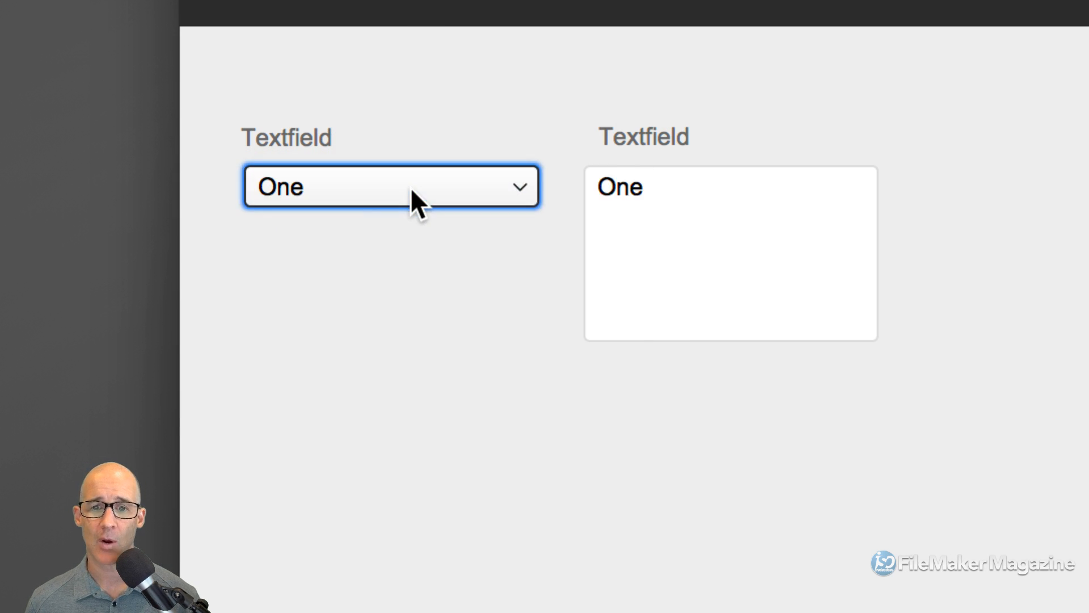
left_click(440, 187)
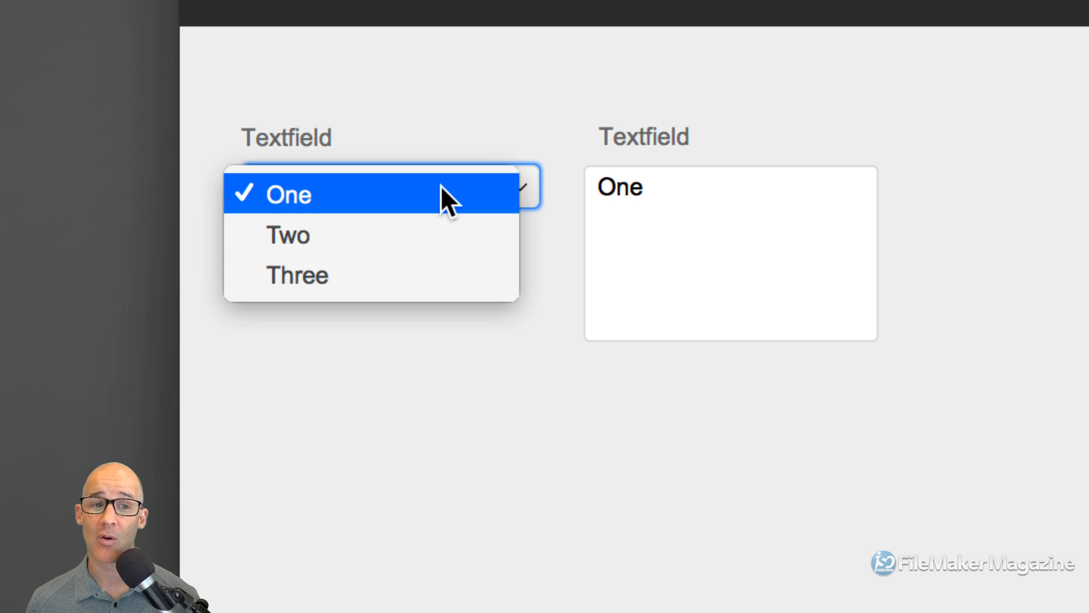
left_click(434, 217, "shift")
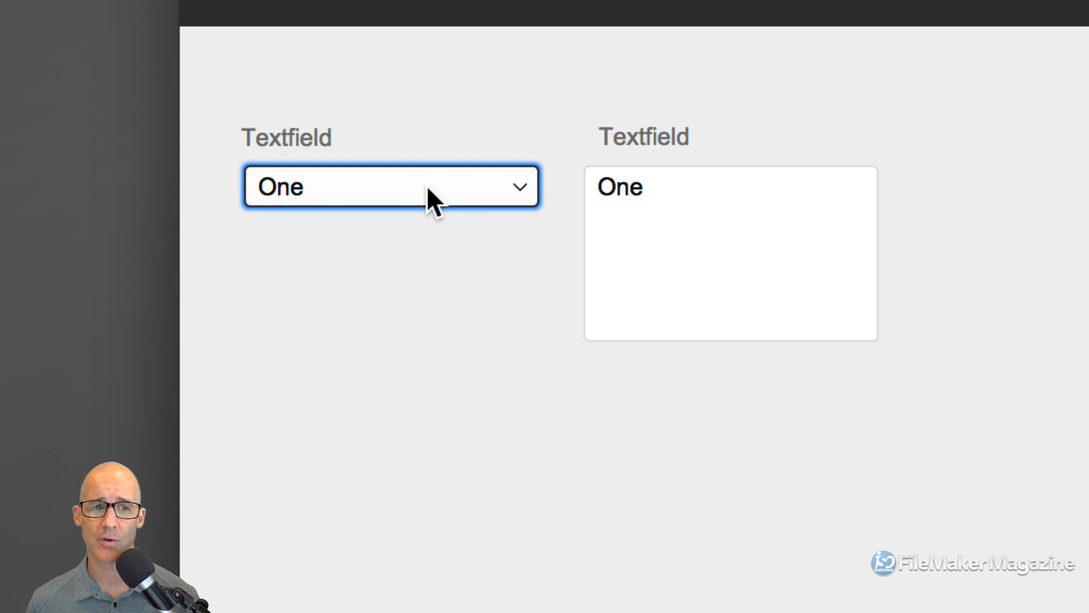
left_click(427, 186)
left_click(426, 222)
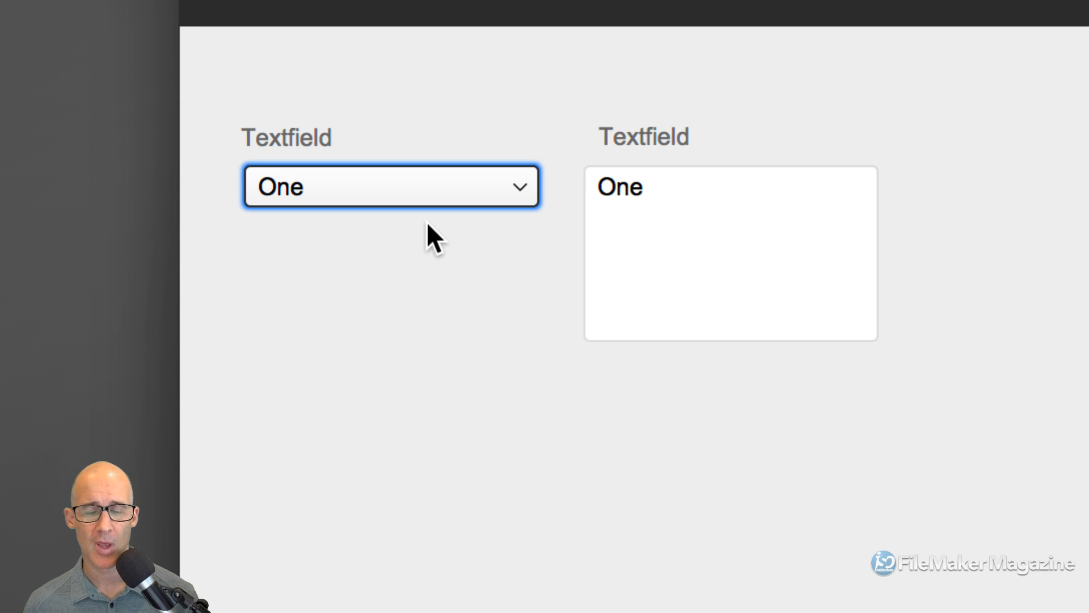
- In Layout mode, change the pop-up menu's control style to Drop-down List and return to Browse mode
key("super+l")
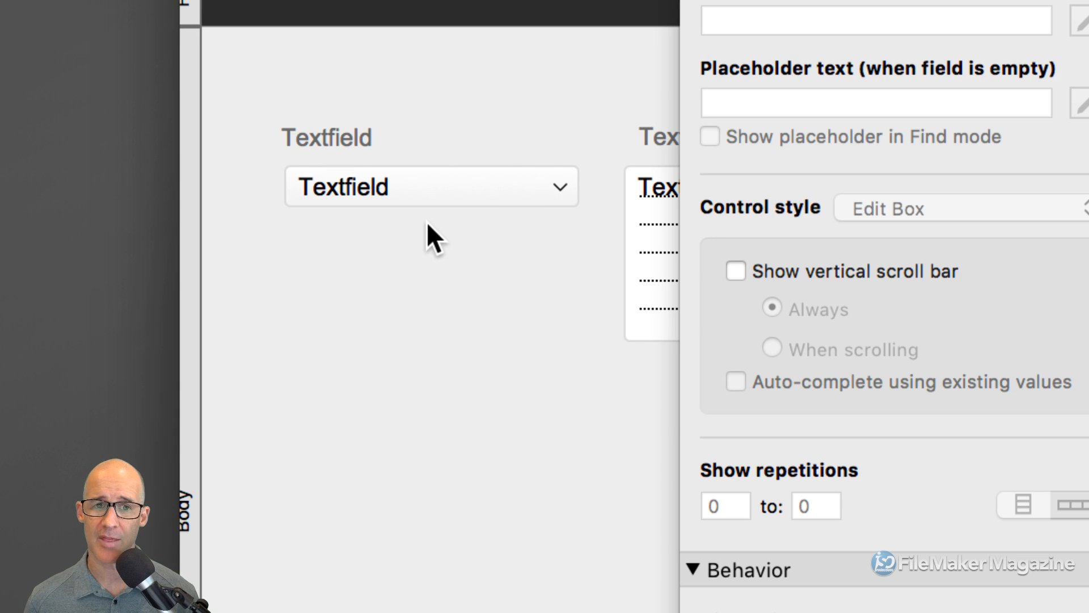
left_click(862, 206)
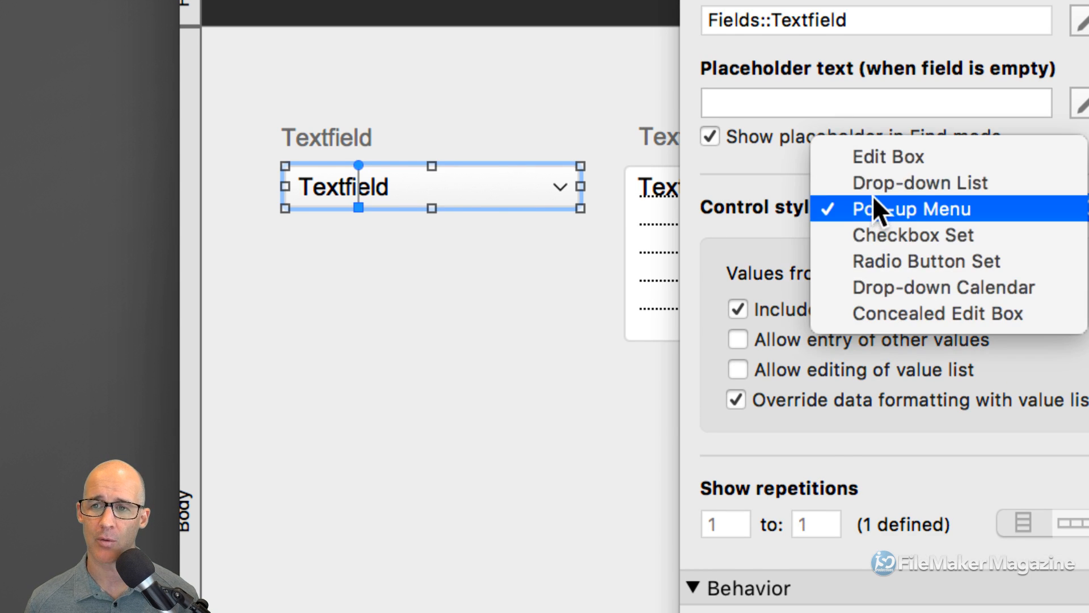
left_click(876, 185)
key("super+b")
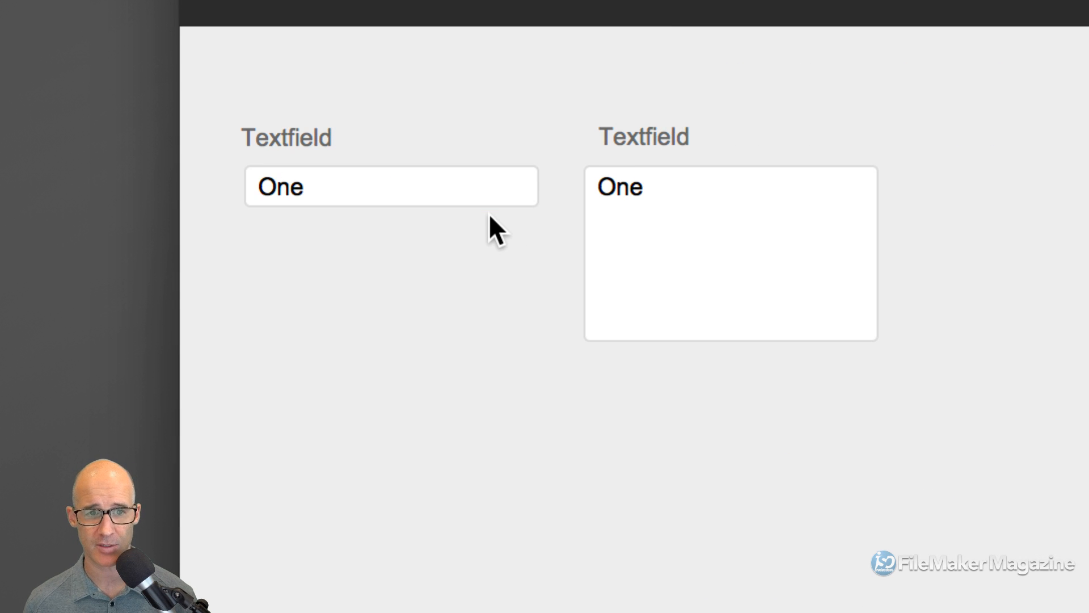
- Add Two and Three to One through the drop-down list, commit the record, and reopen the list to check the selected values
left_click(505, 185)
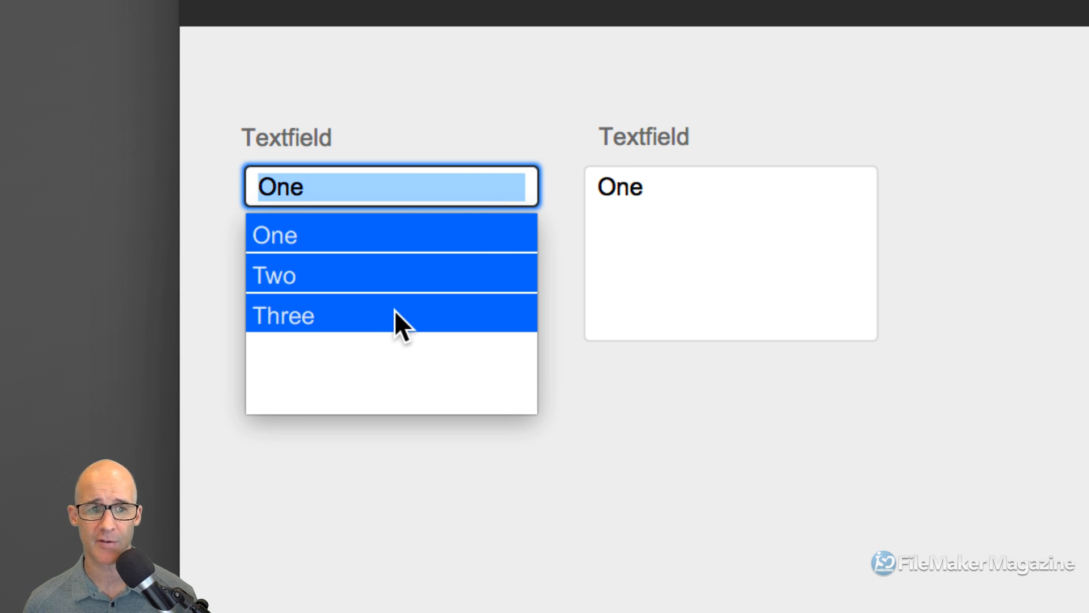
key("Tab")
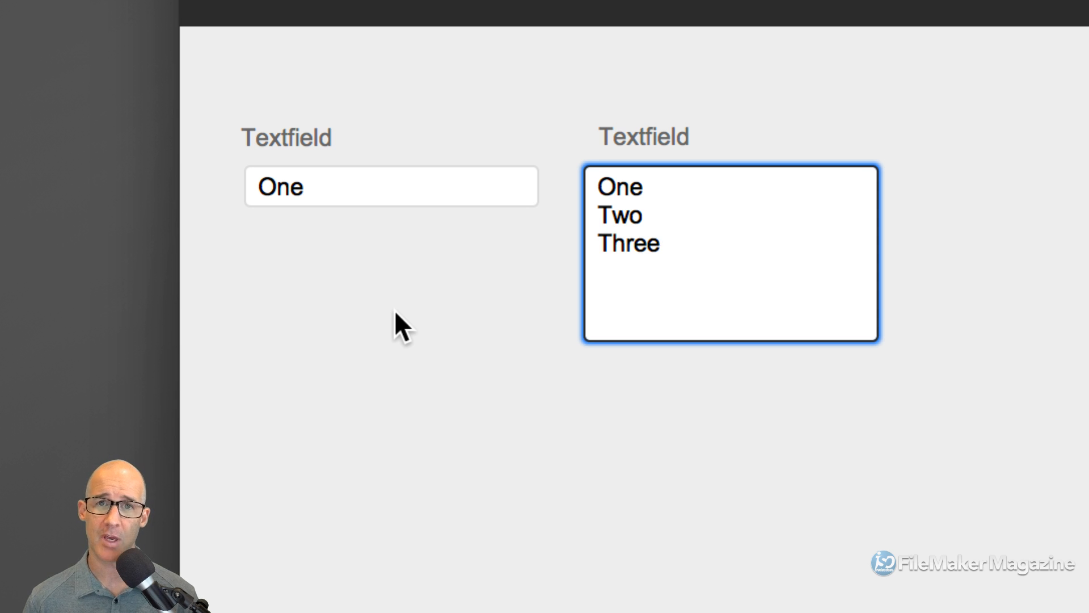
left_click(470, 258)
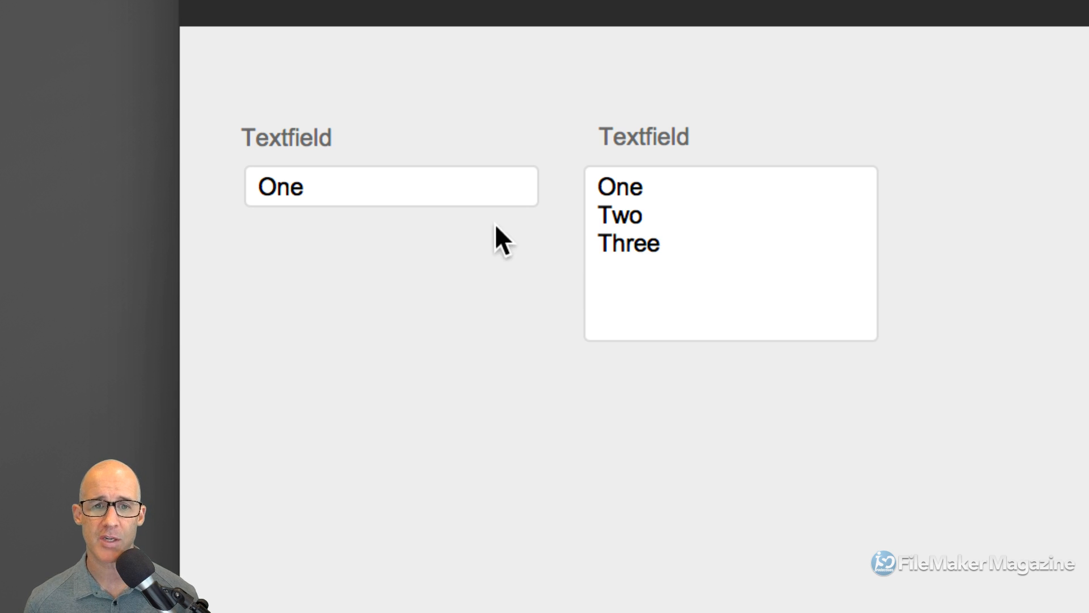
left_click(516, 185)
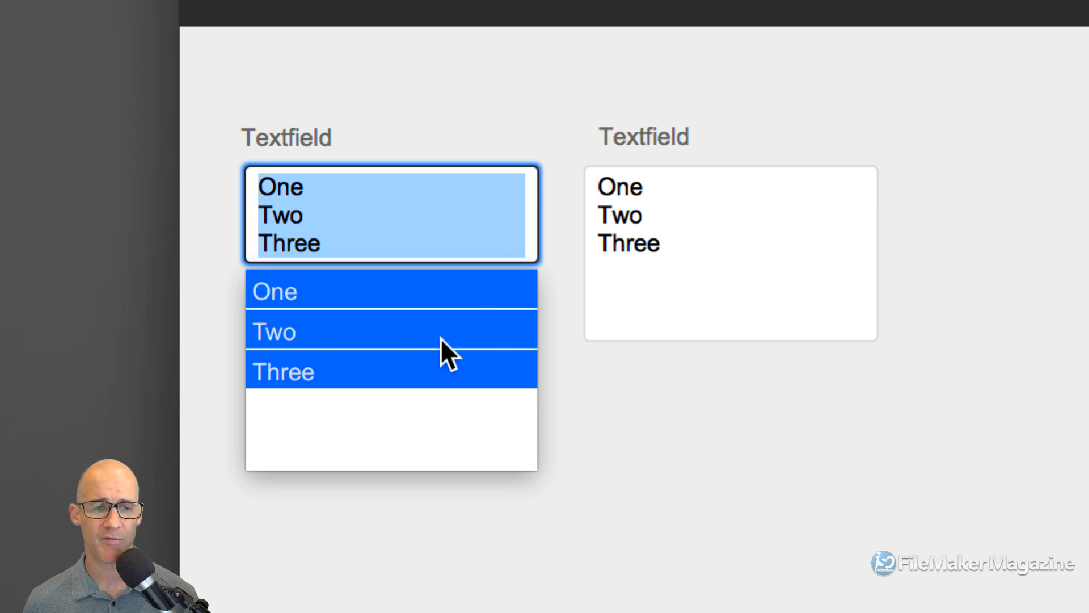
- Replace the drop-down list selection with Three, reopen the list, add One and Two, deselect Two, and leave the field
left_click(437, 376)
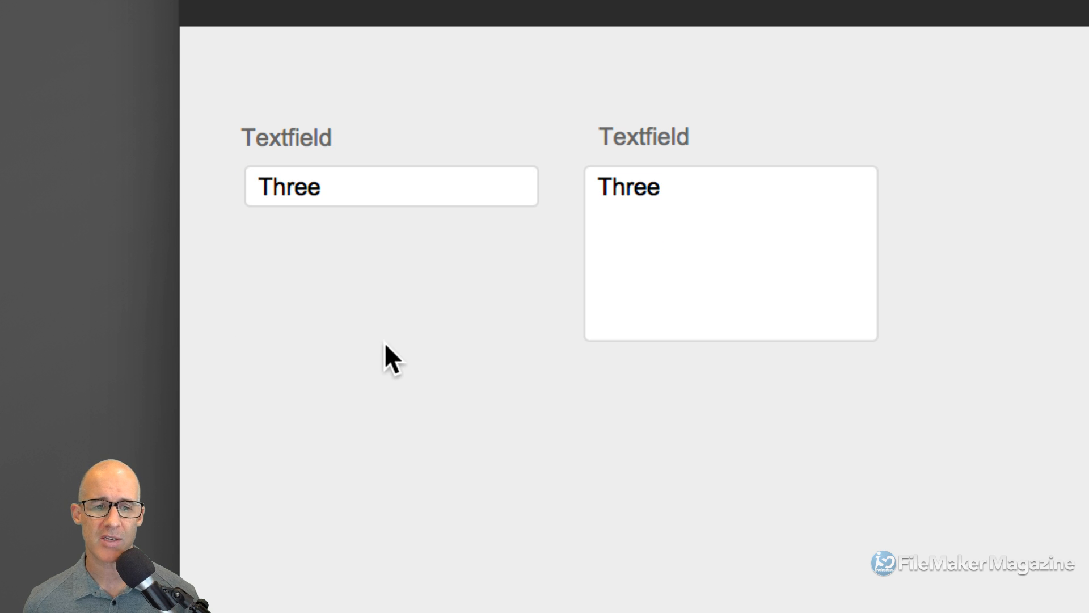
left_click(503, 193)
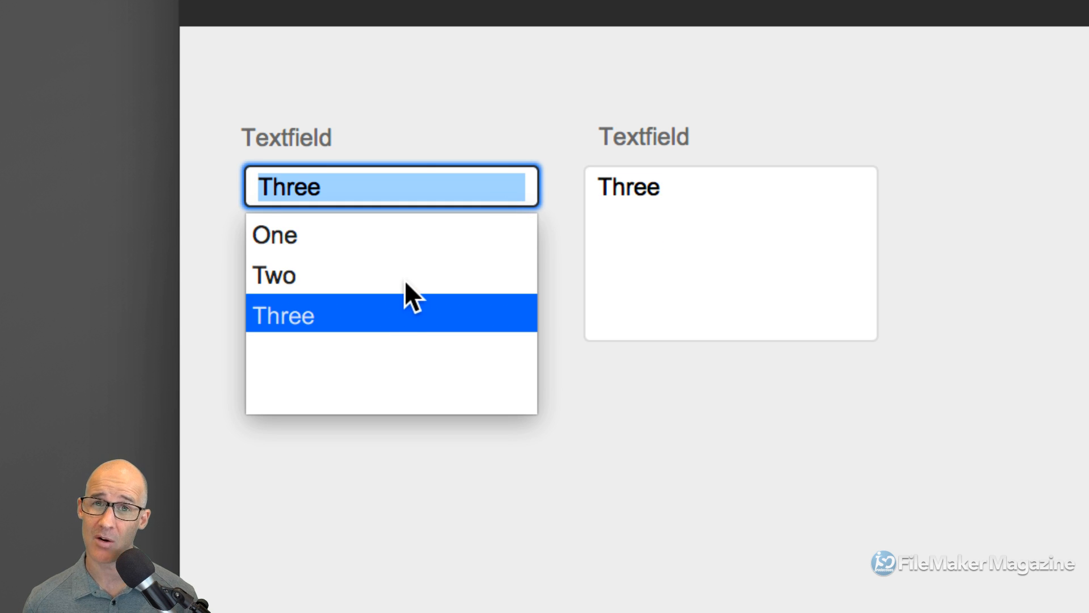
left_click_drag(403, 281, 397, 240)
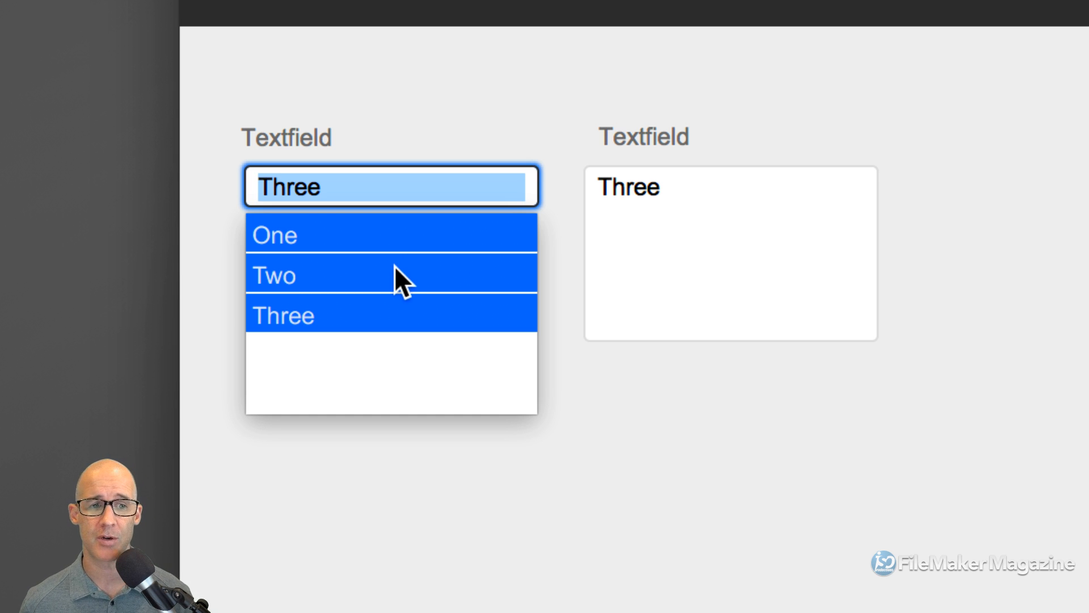
left_click(395, 267, "super")
key("Tab")
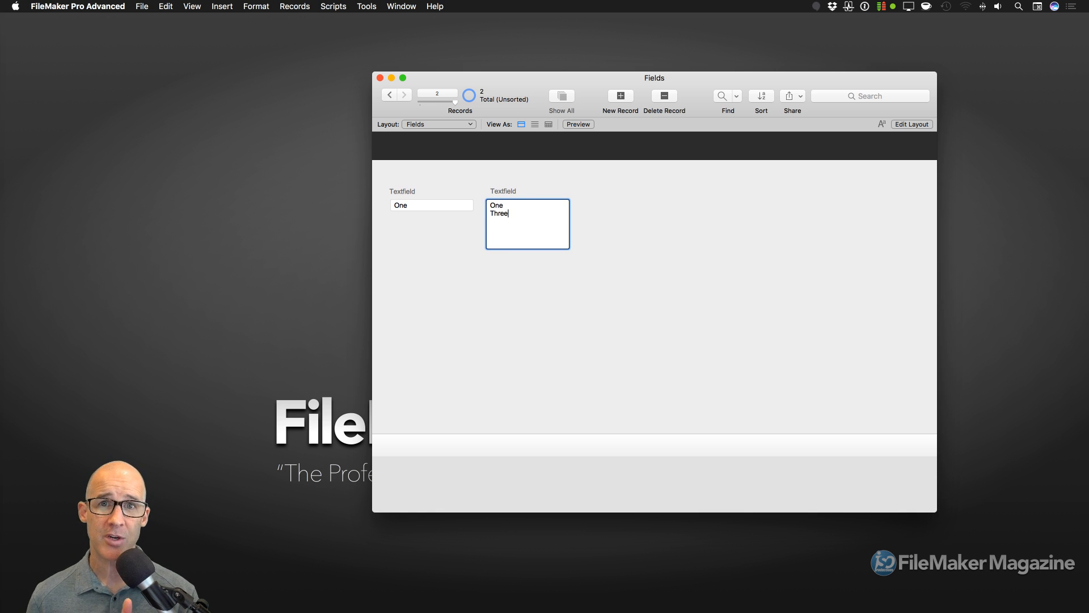
key("super+Tab")
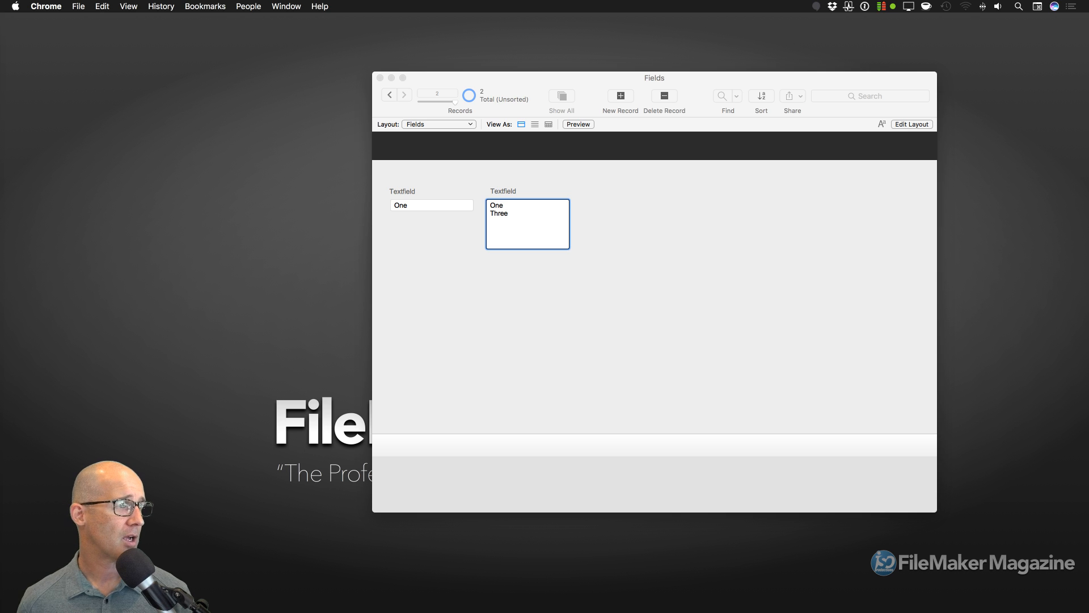
key("super+Tab")
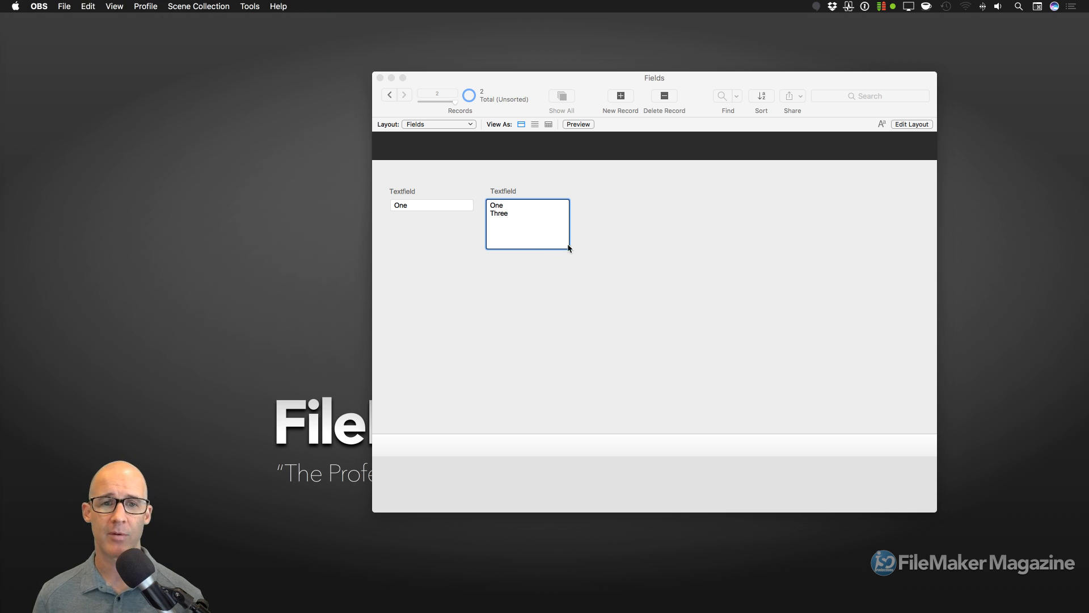
key("super+Tab")
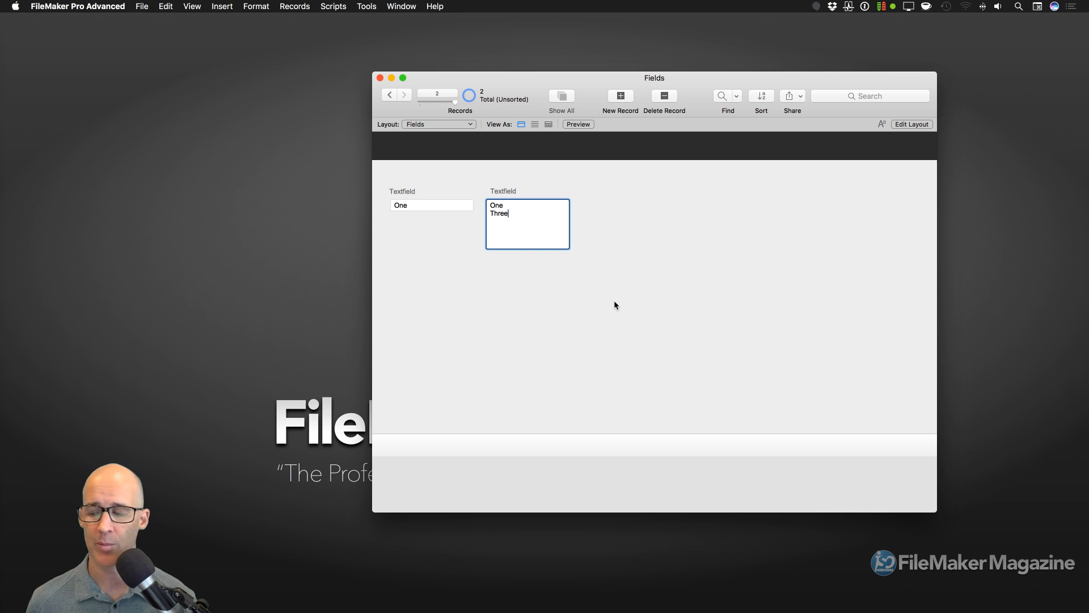
- Commit the record, open the database's field definitions and enter Datefield as the new field's name
left_click(647, 258)
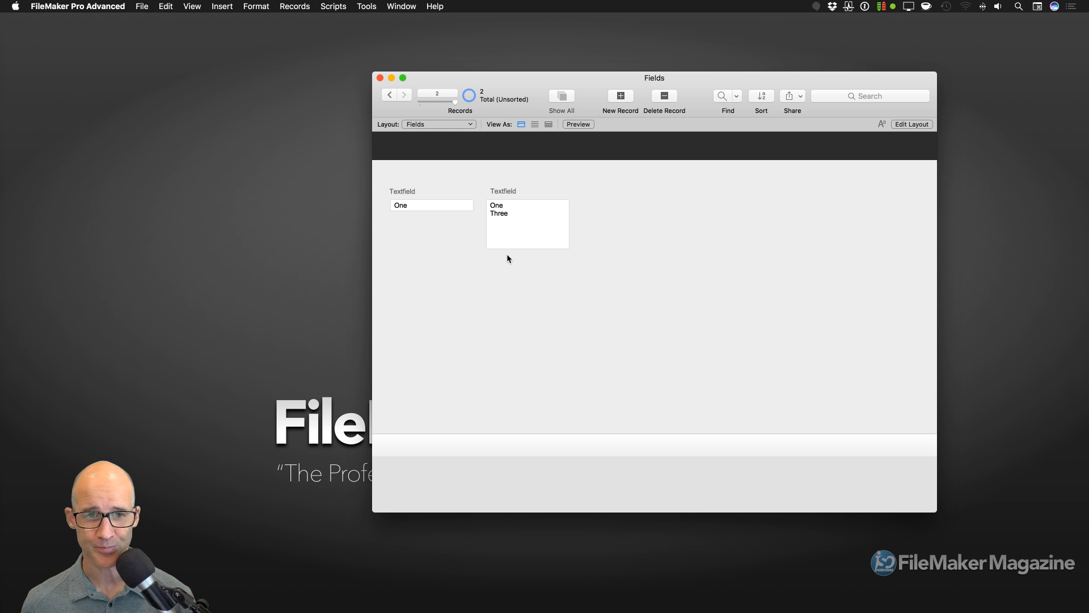
key("super+shift+d")
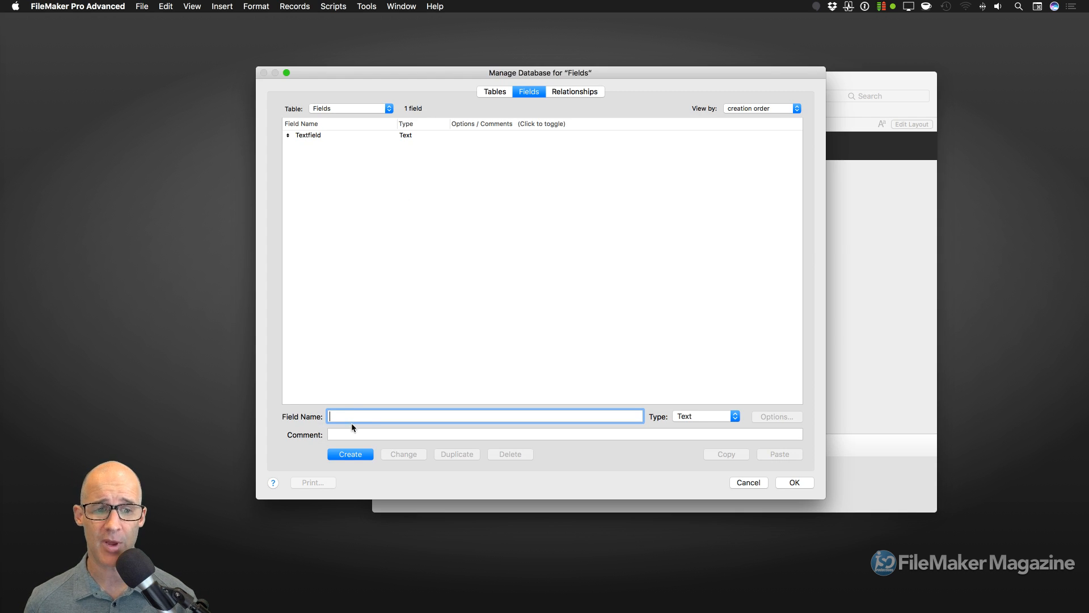
type("Dd")
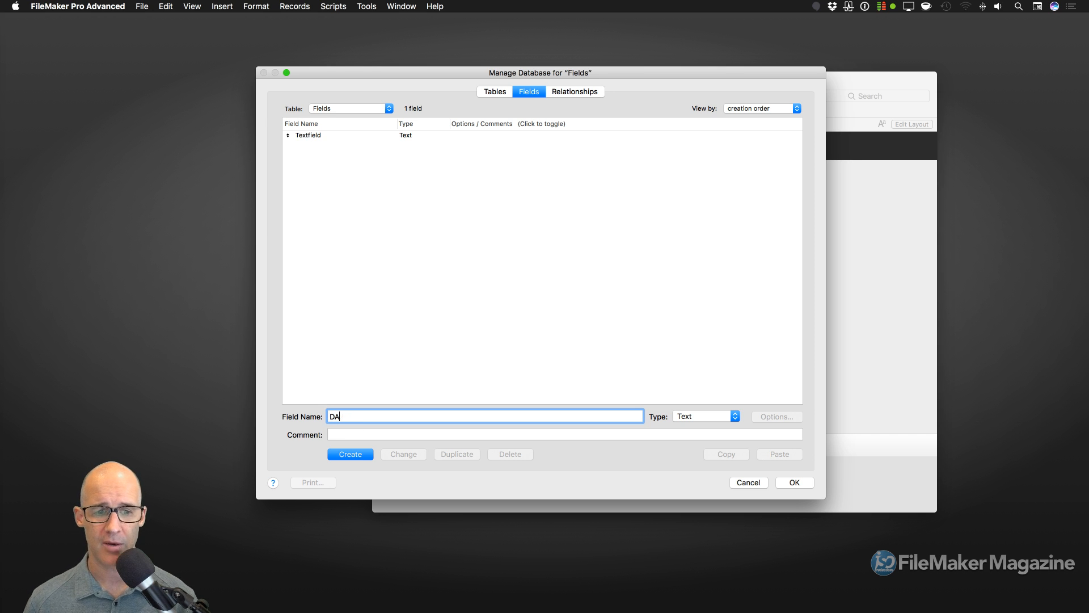
type("ate")
key("BackSpace")
key("BackSpace")
key("BackSpace")
key("BackSpace")
type("atefiled")
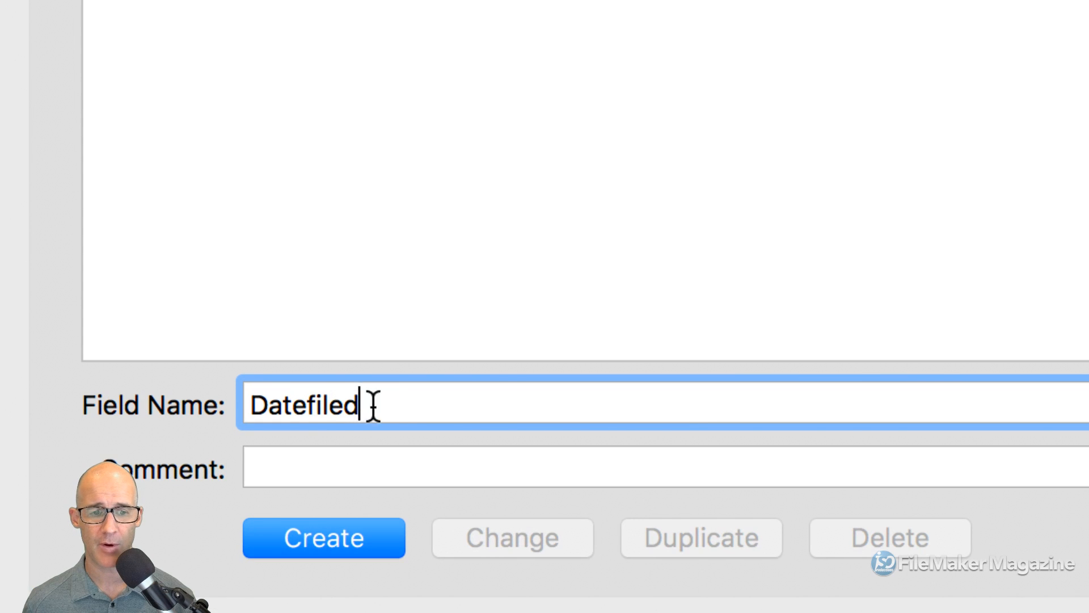
key("BackSpace")
key("BackSpace")
key("BackSpace")
type("eld")
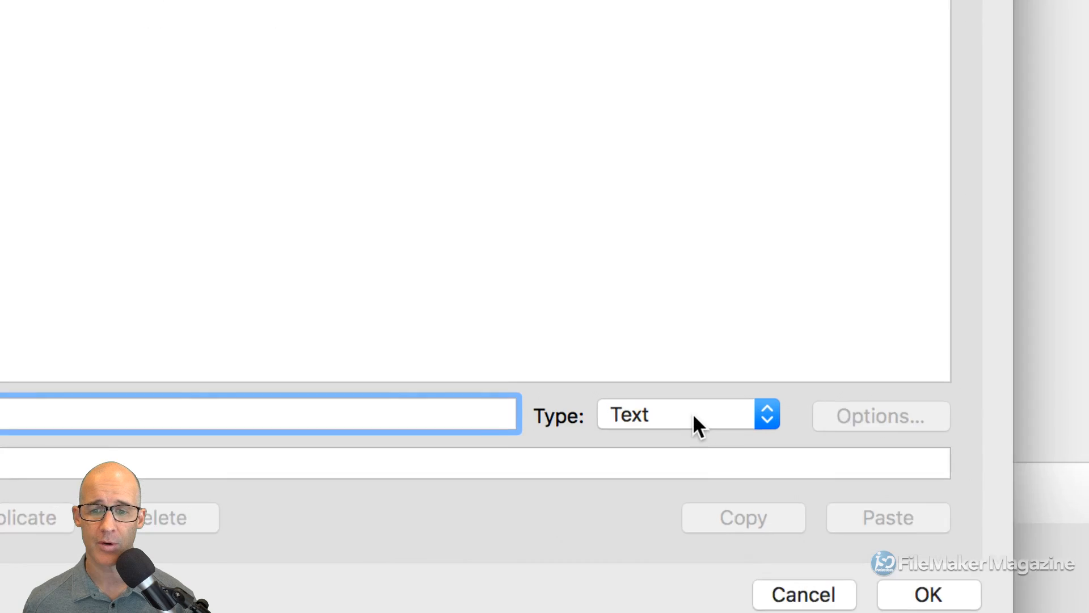
- Try the Number, Date and Text types for the new field and leave its type set to Date
left_click(693, 416)
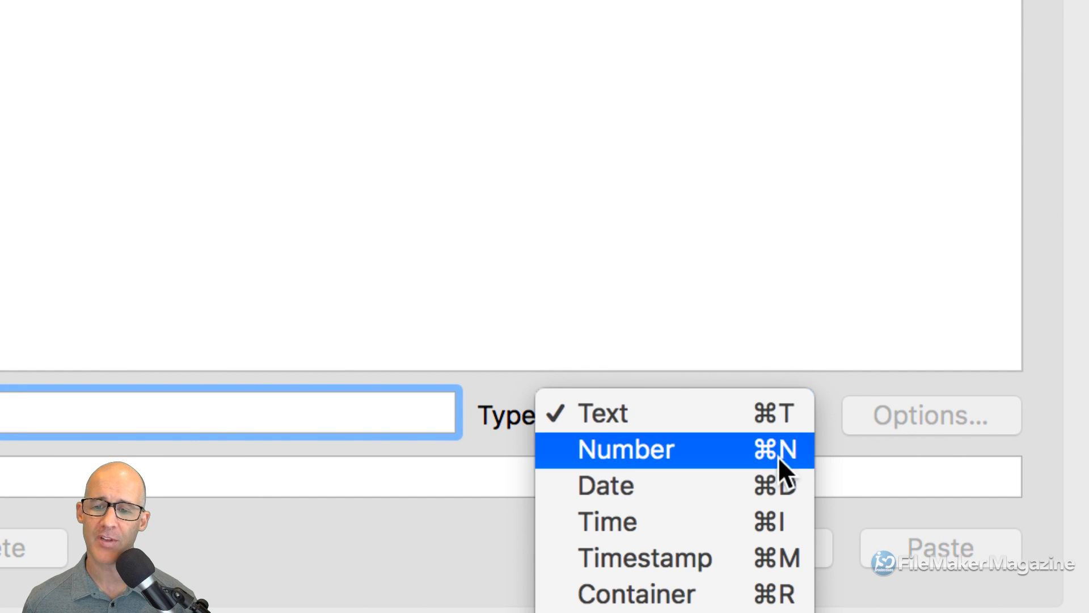
left_click(494, 404)
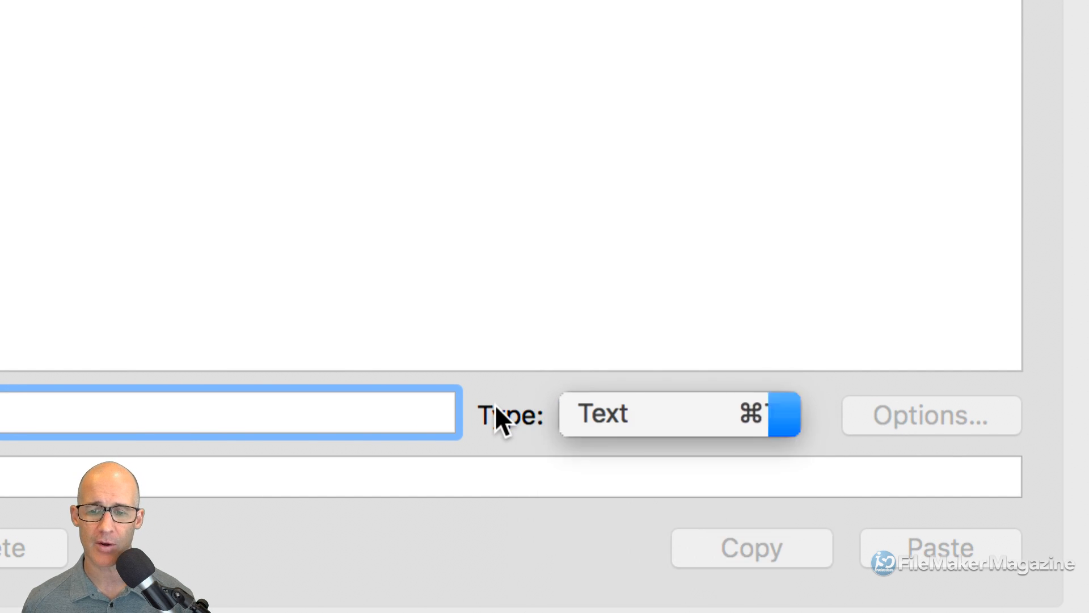
key("super+n")
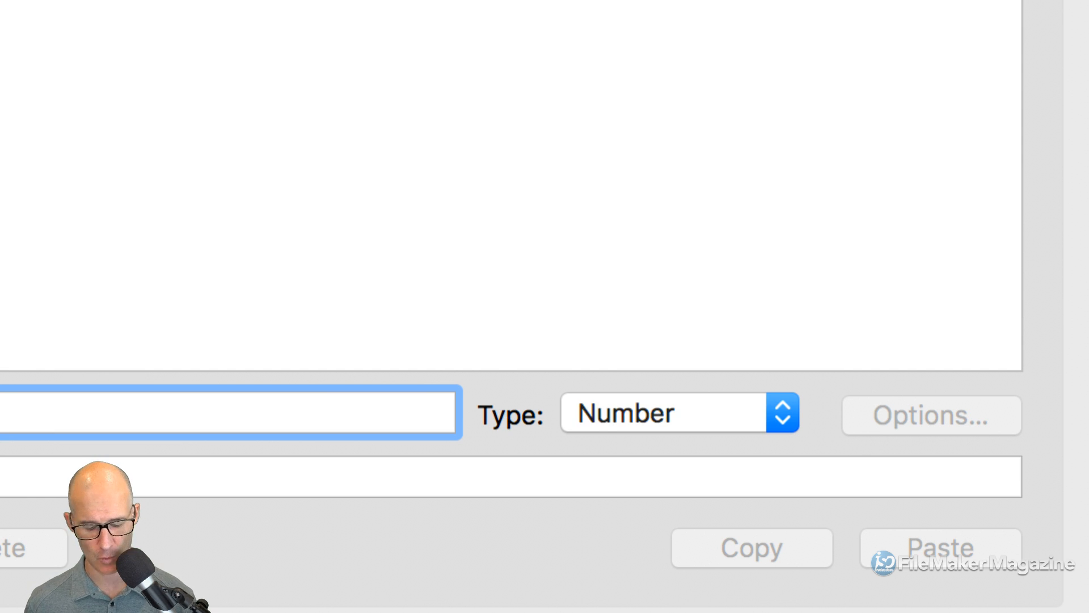
key("super+d")
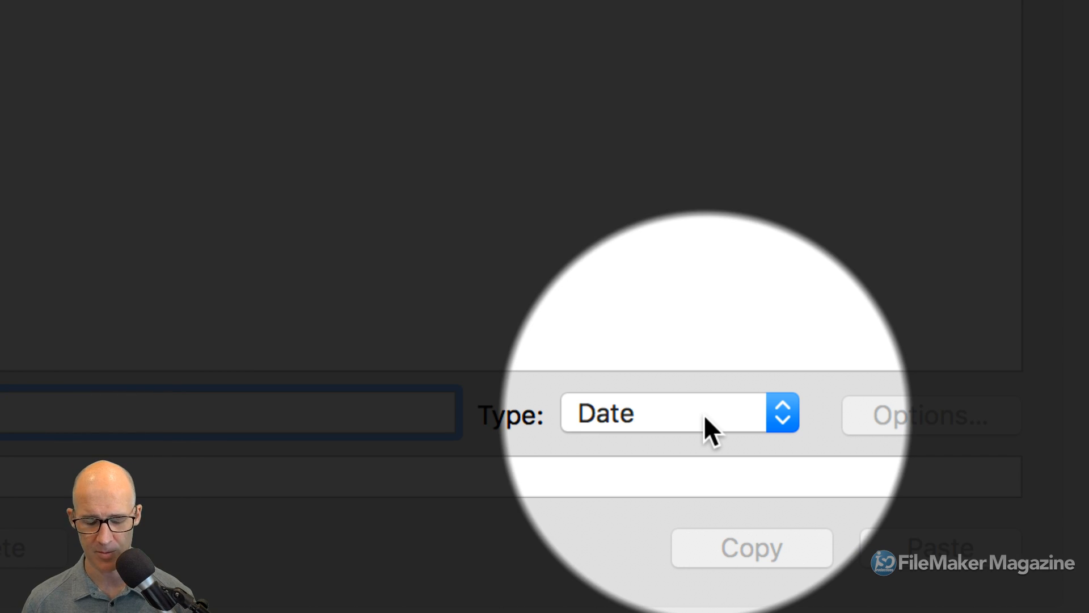
key("super+t")
key("super+d")
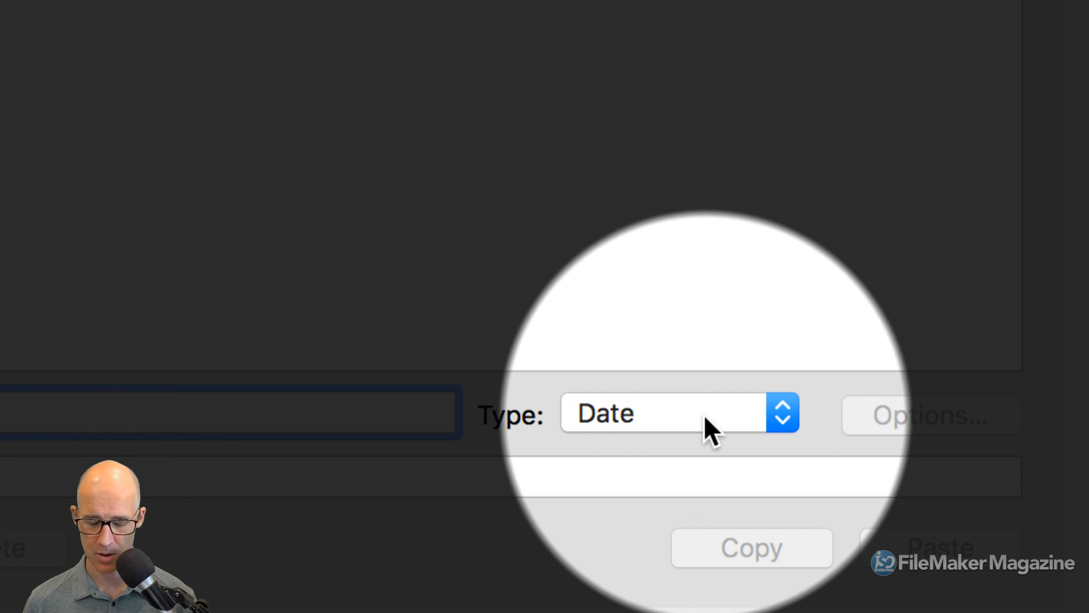
key("super+n")
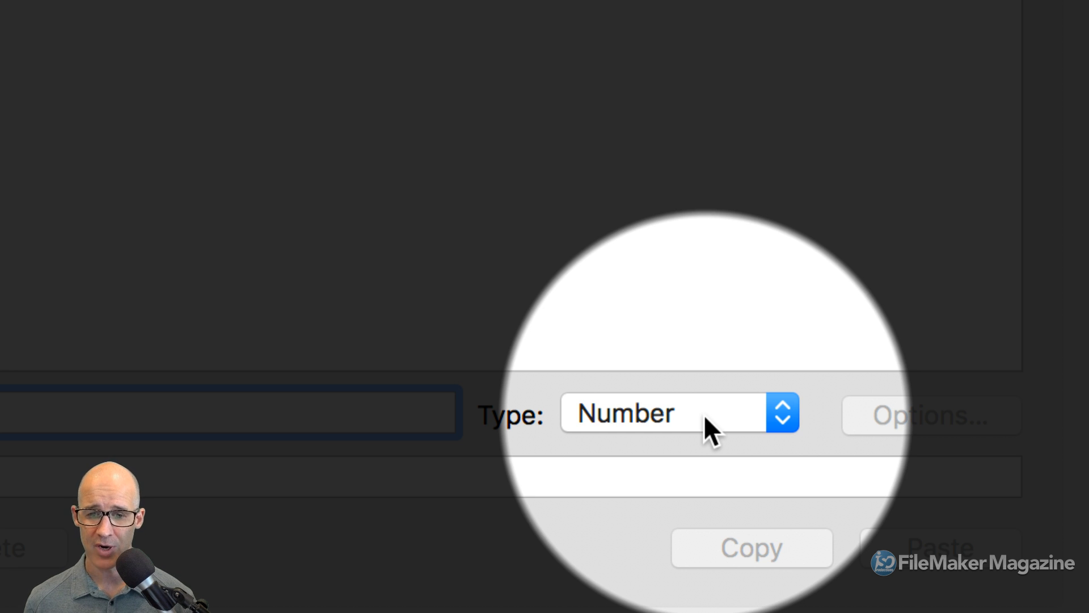
key("super+d")
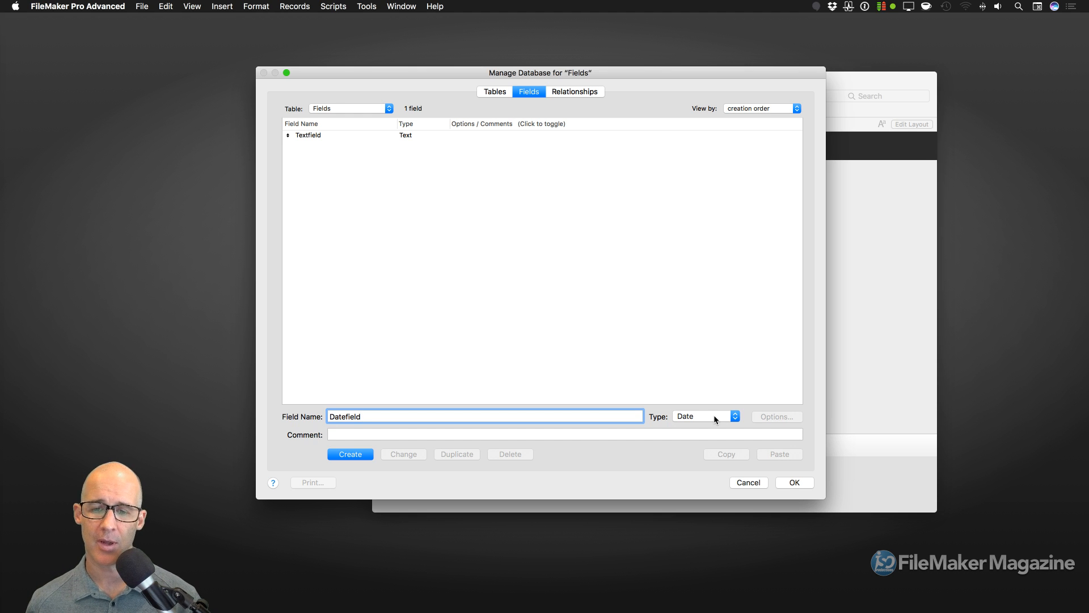
- Create Datefield with the Date type and save the database definition
left_click(713, 416)
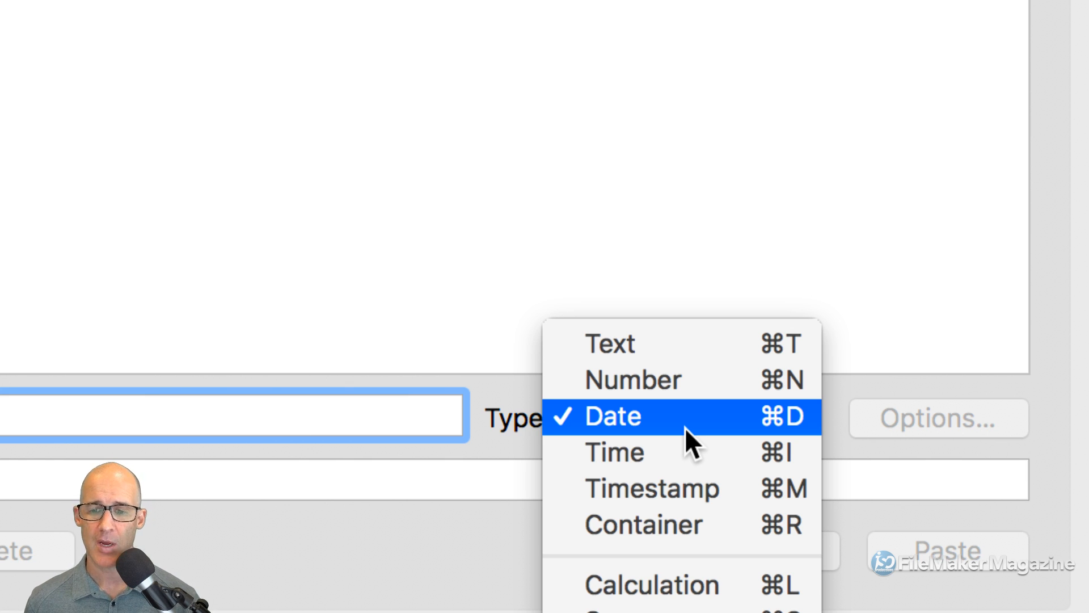
left_click(686, 428)
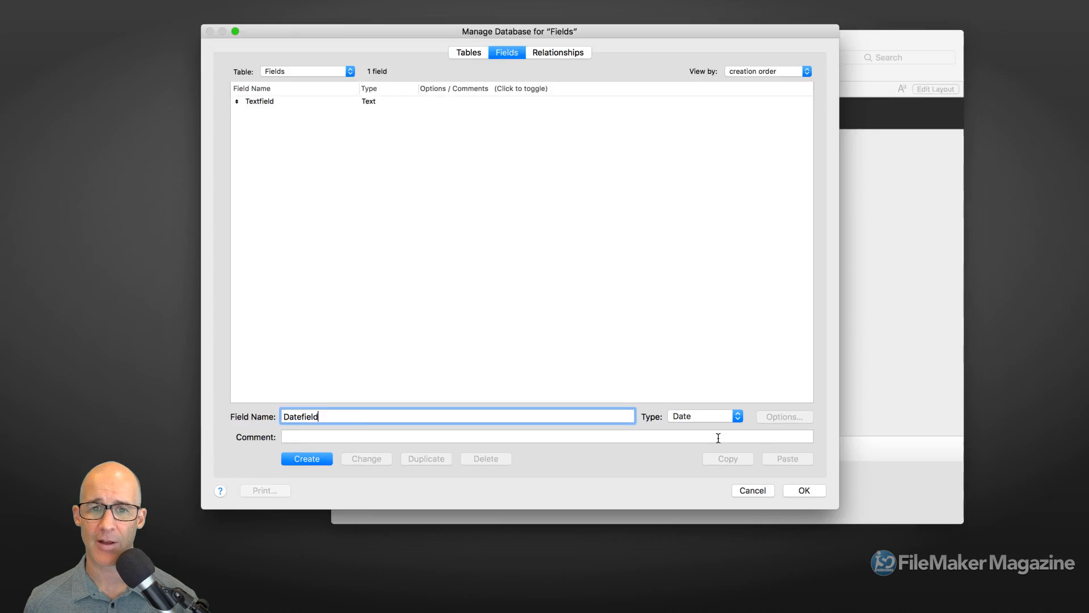
left_click(314, 460)
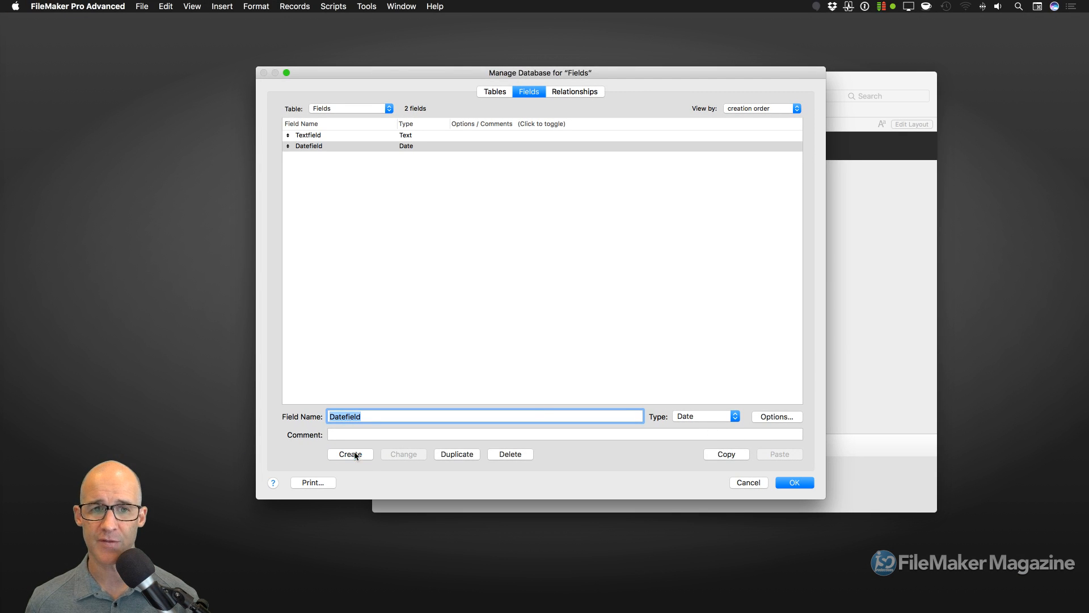
left_click(806, 483)
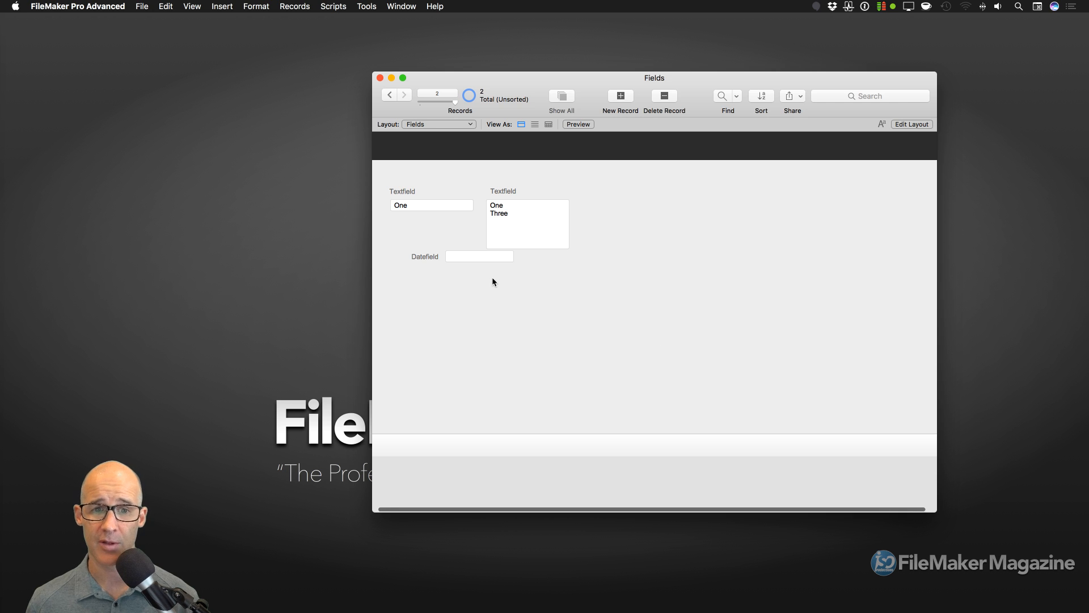
- In Layout mode, place the Datefield box beneath its label and line its edge up with the single-line Textfield above
key("super+l")
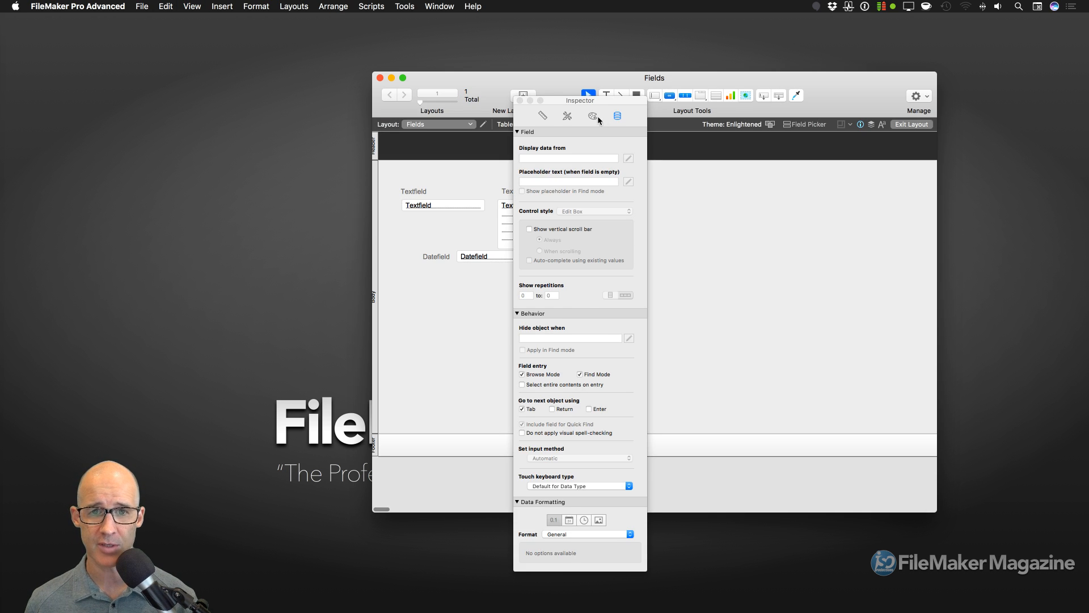
left_click_drag(597, 100, 744, 90)
left_click(443, 257)
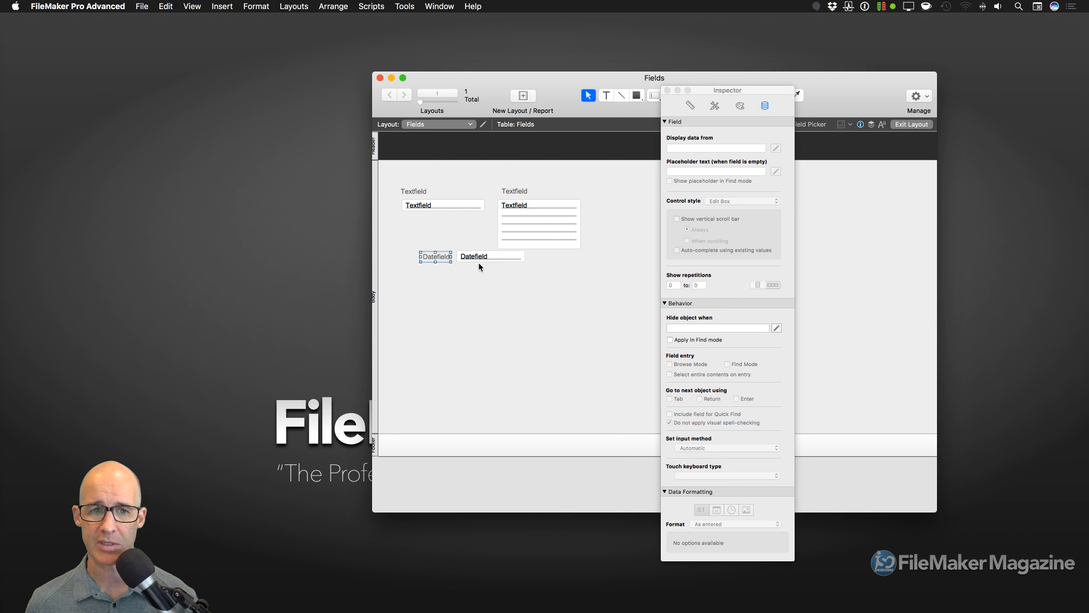
left_click_drag(478, 261, 430, 278)
left_click(438, 205, "shift")
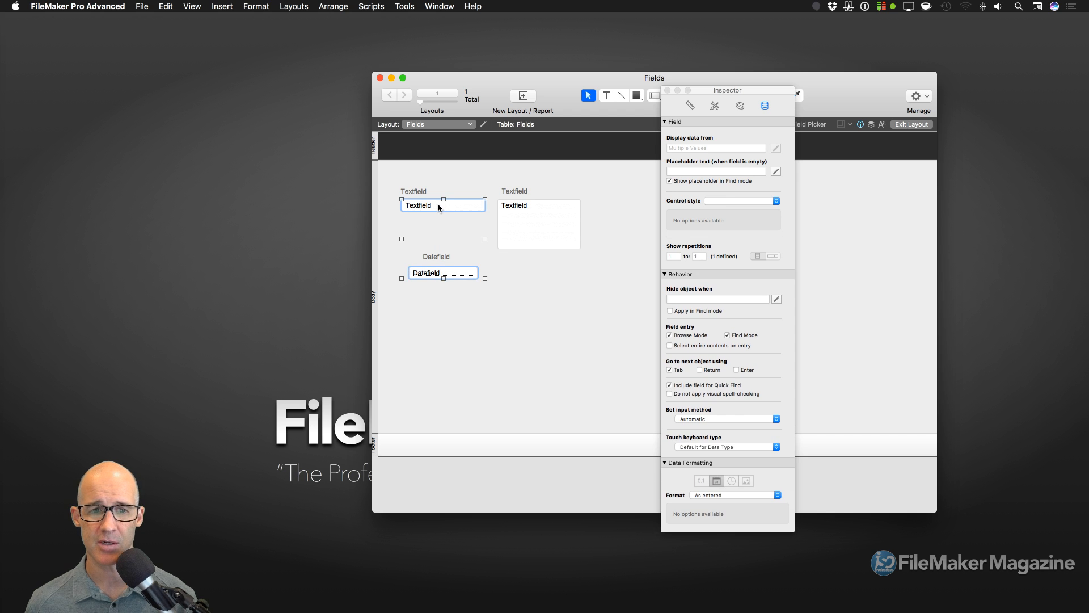
left_click(487, 263)
left_click_drag(432, 257, 475, 264)
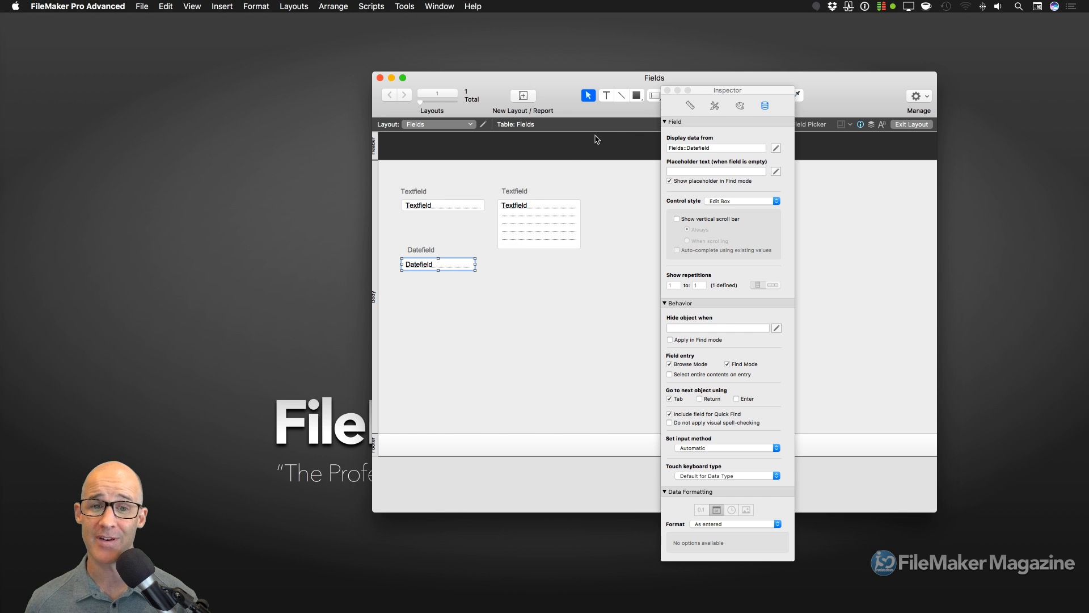
- Try the Drop-down Calendar control style on the Datefield box, including the icon to show and hide the calendar
left_click_drag(732, 91, 559, 143)
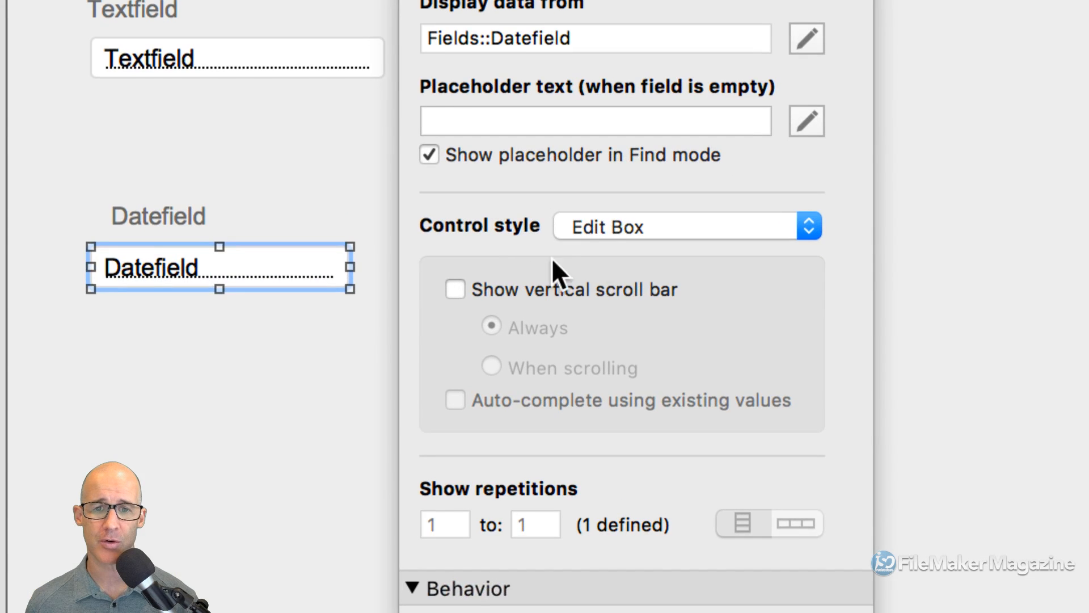
left_click(554, 253)
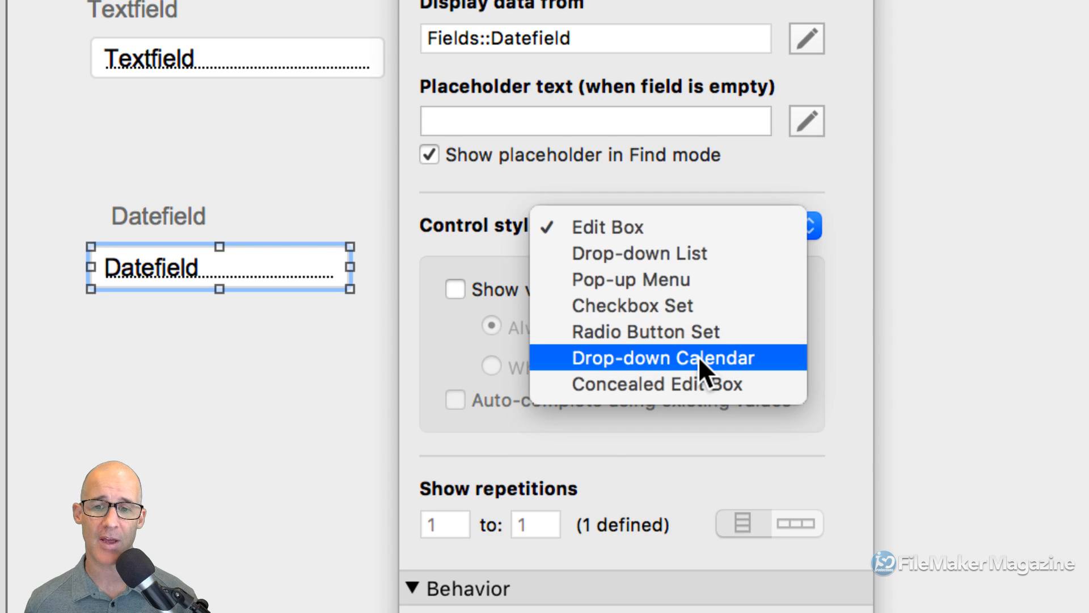
left_click(698, 356)
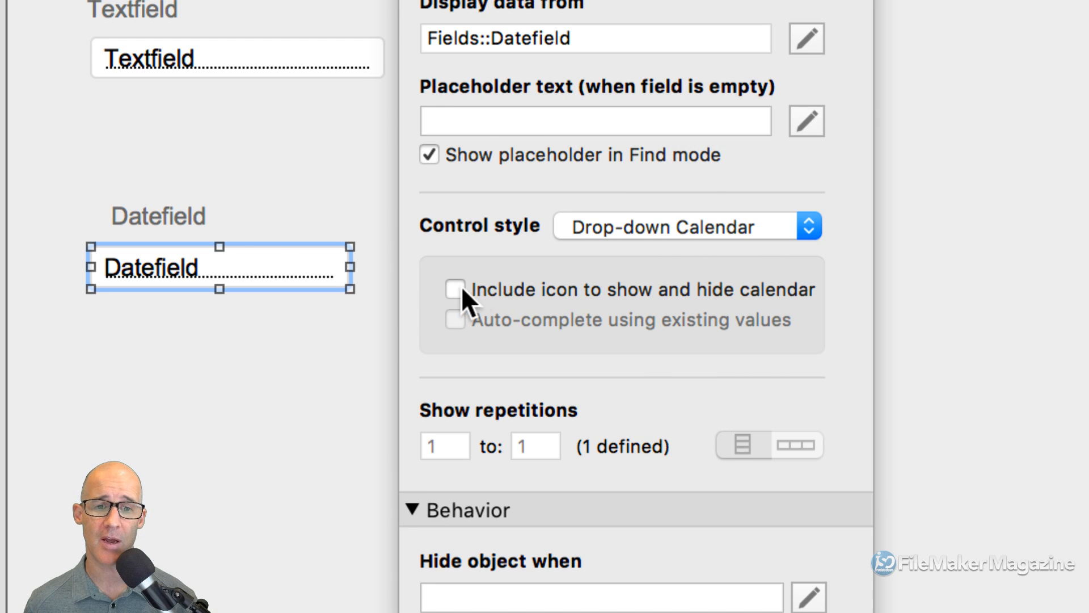
left_click(456, 289)
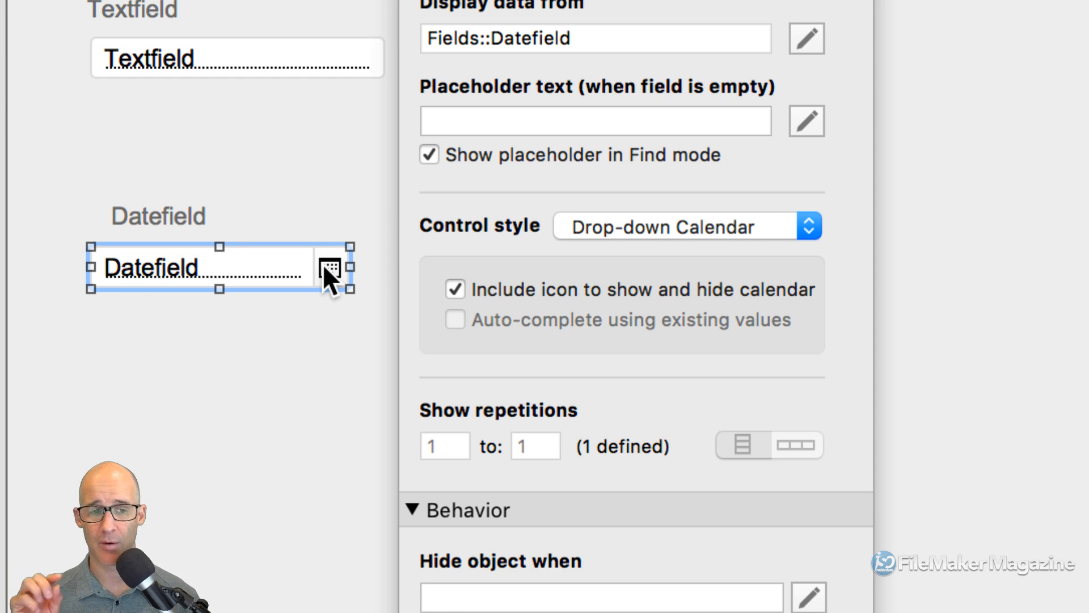
- Set the Datefield box's control style to Edit Box, close the Inspector and return to Browse mode
left_click(650, 224)
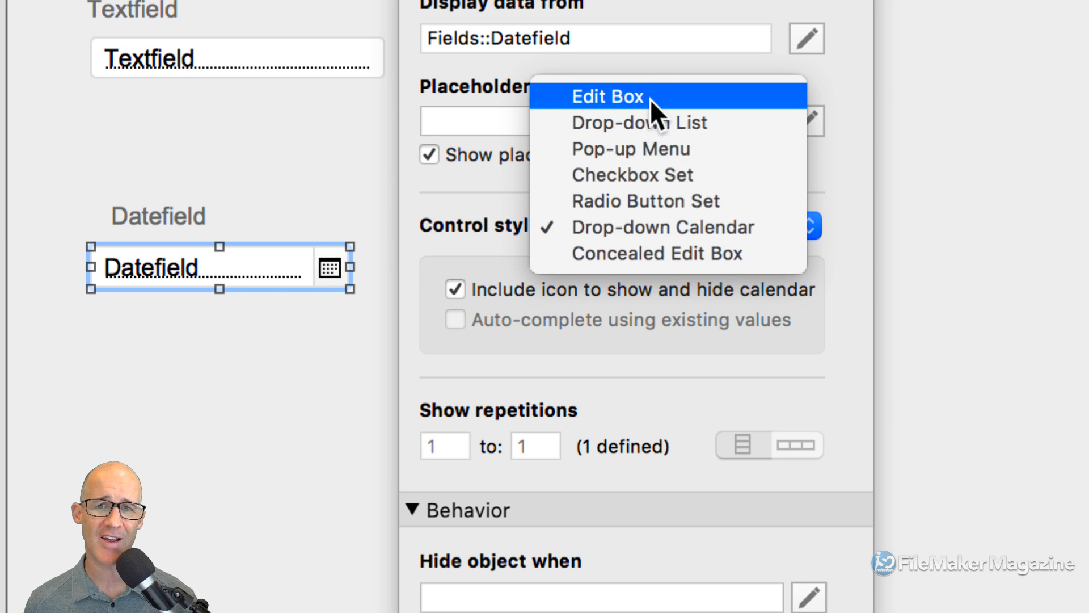
left_click(618, 97)
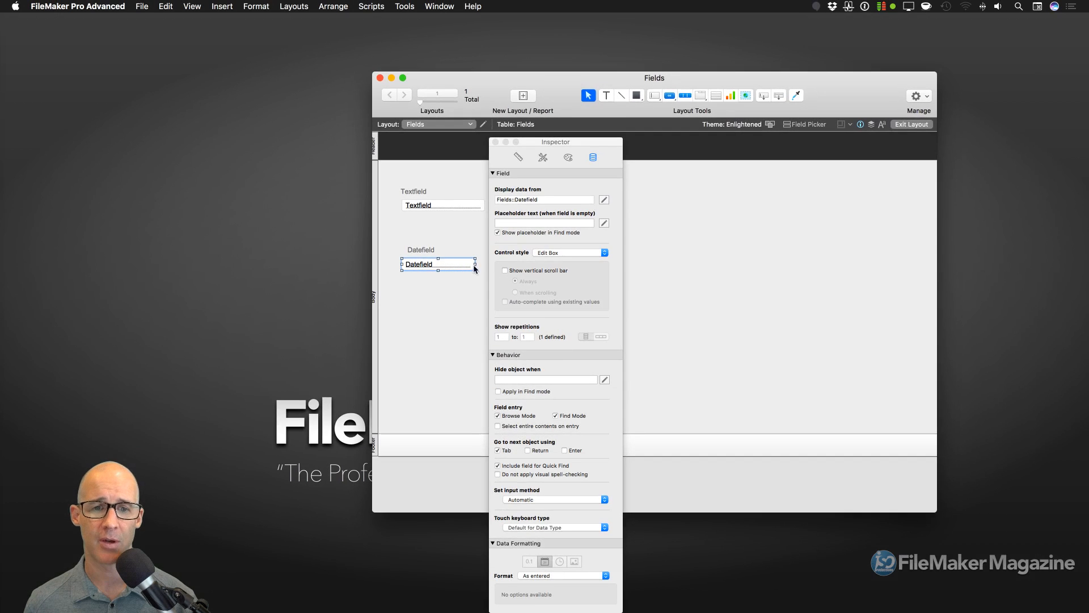
left_click(495, 142)
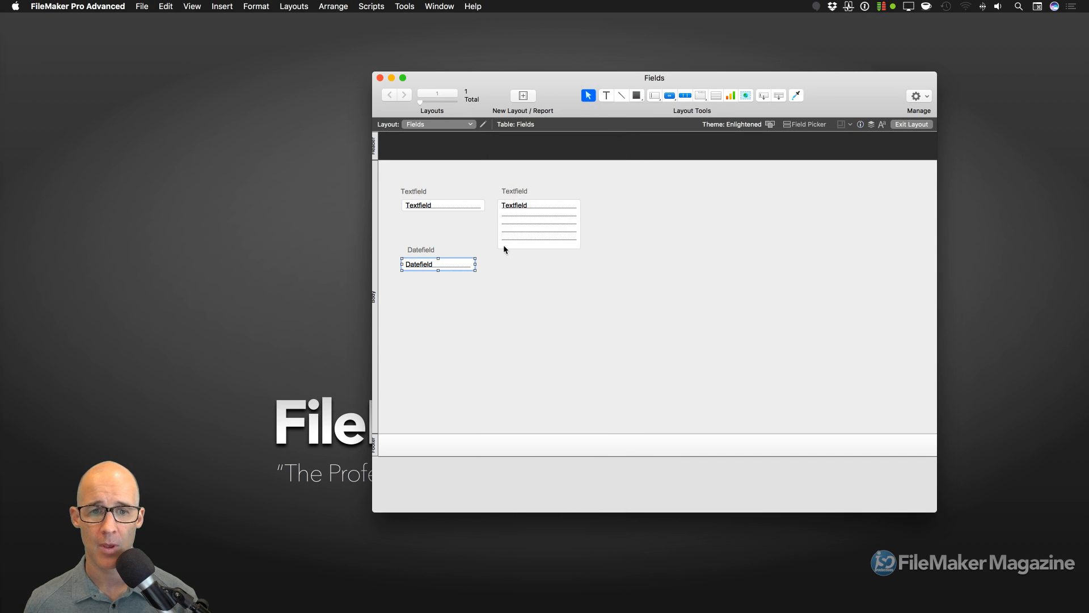
key("super+b")
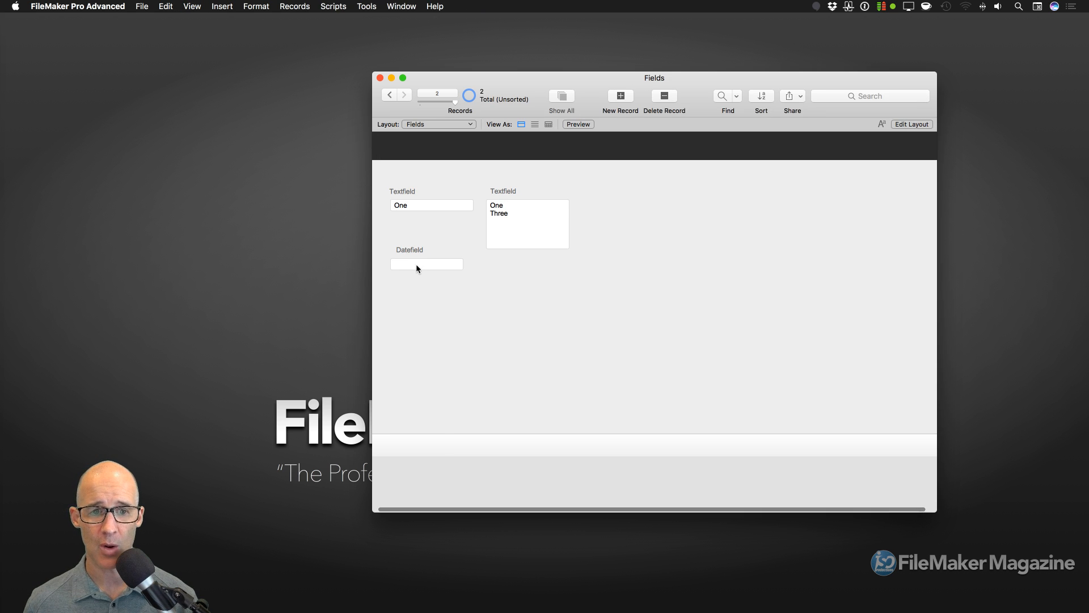
- Enter 9/28/2017 in Datefield, shorten the year to make it 9/28/17, and commit the entry
left_click(438, 265)
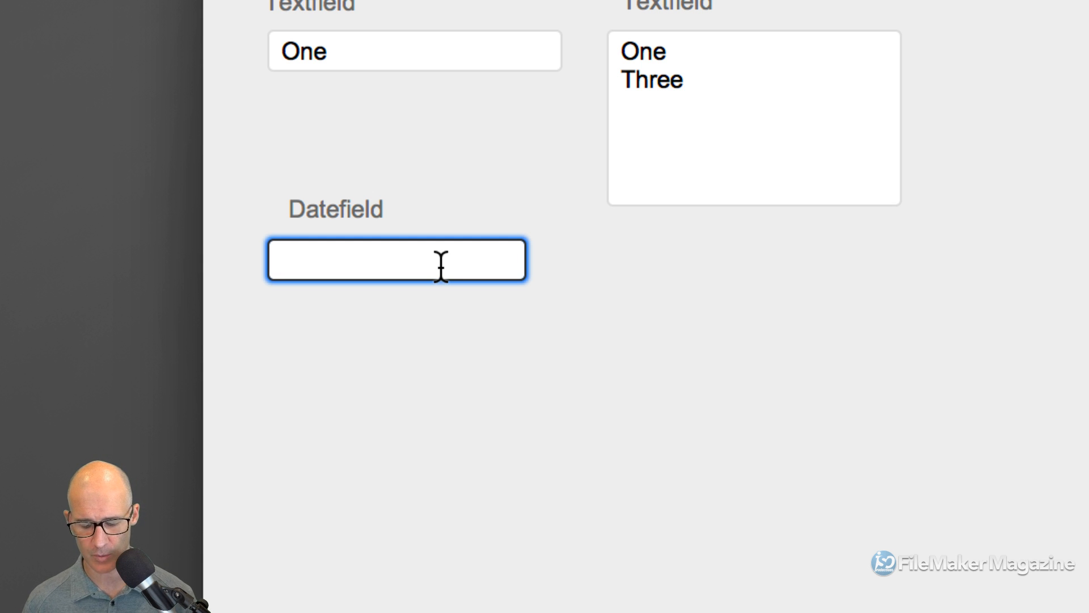
type("9/28")
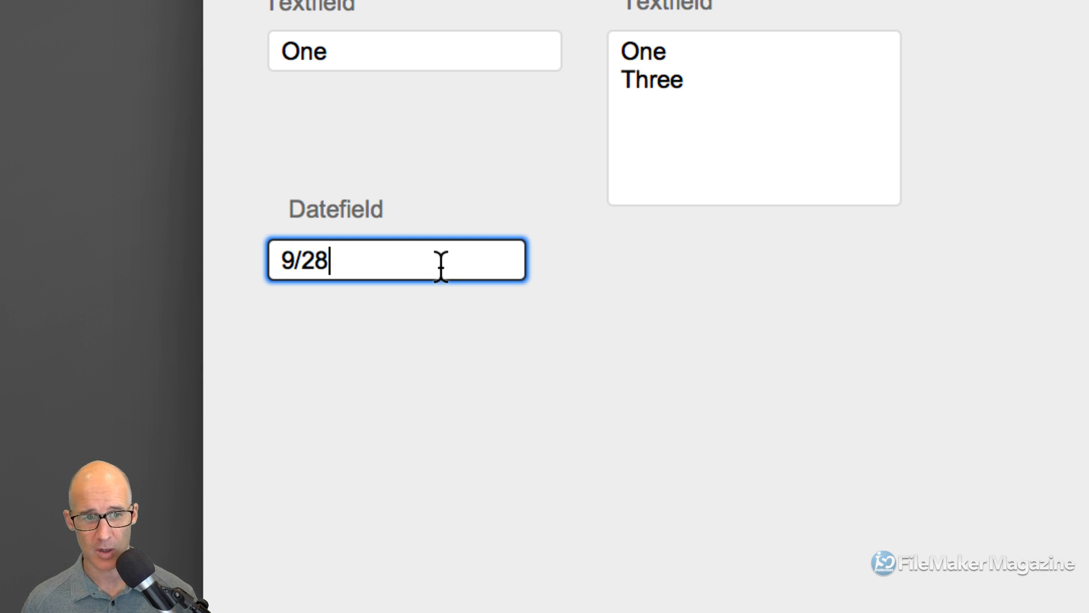
type("/2017")
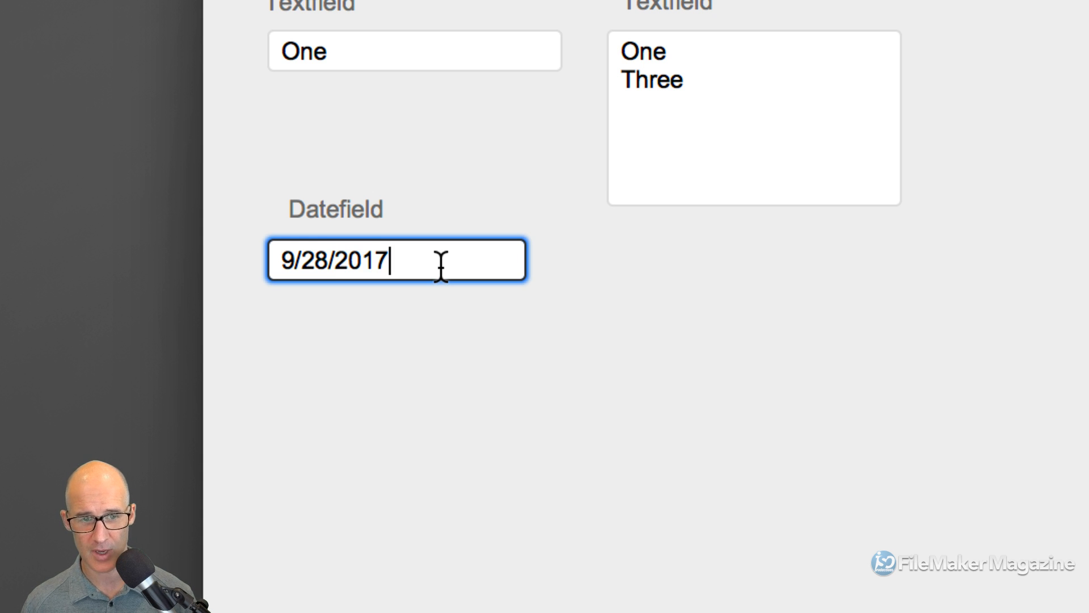
key("BackSpace")
key("BackSpace")
key("BackSpace")
key("BackSpace")
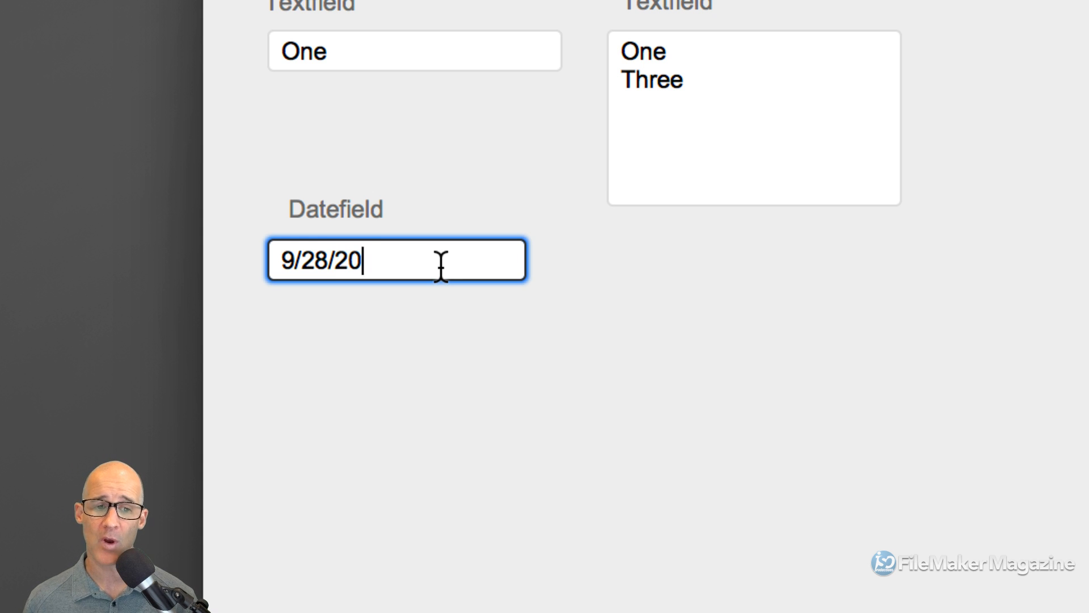
type("17")
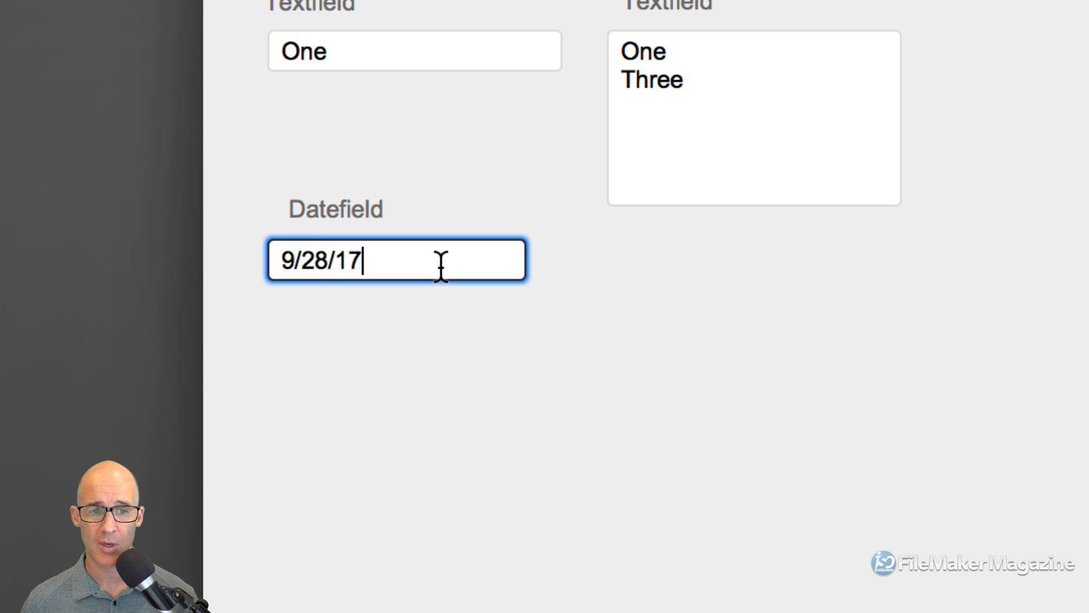
left_click(481, 298)
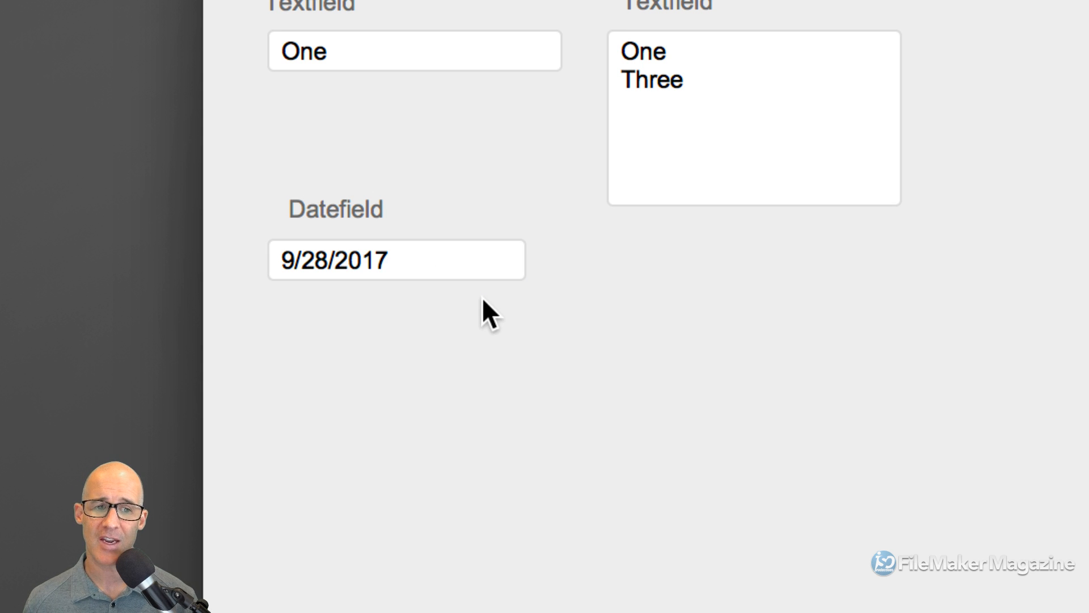
- Replace the date in Datefield with 9.28.2017, using periods as separators, and commit the entry
left_click(363, 261)
left_click_drag(383, 261, 319, 241)
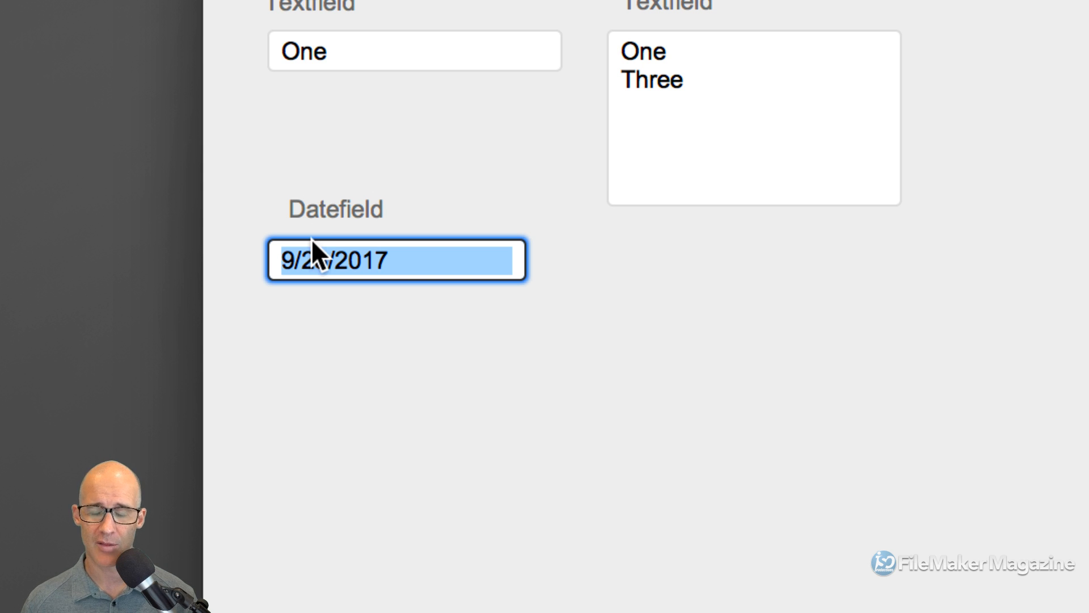
type("9.28.")
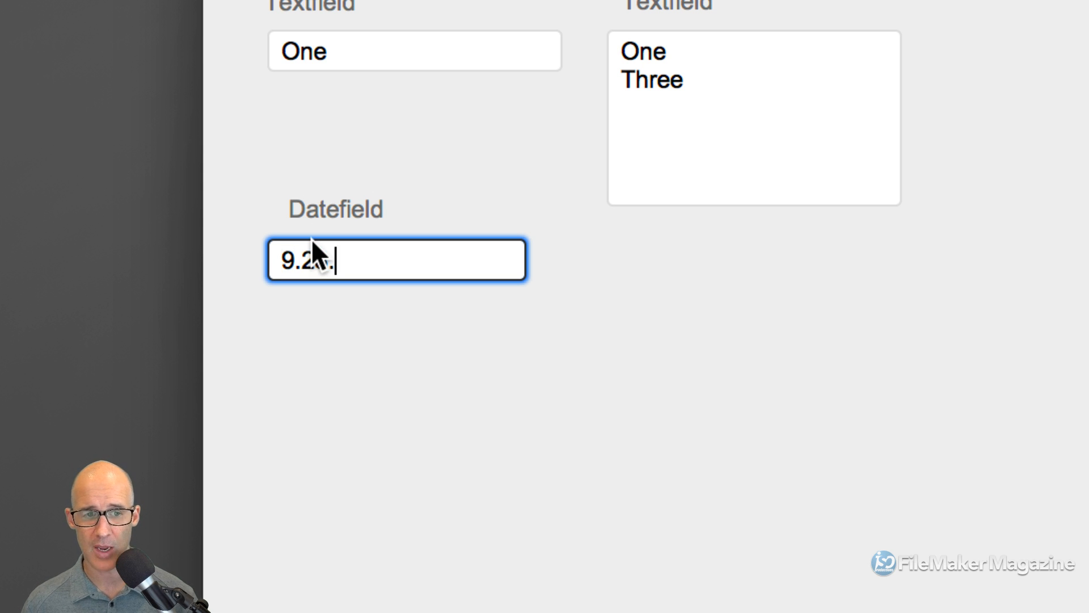
type("2017")
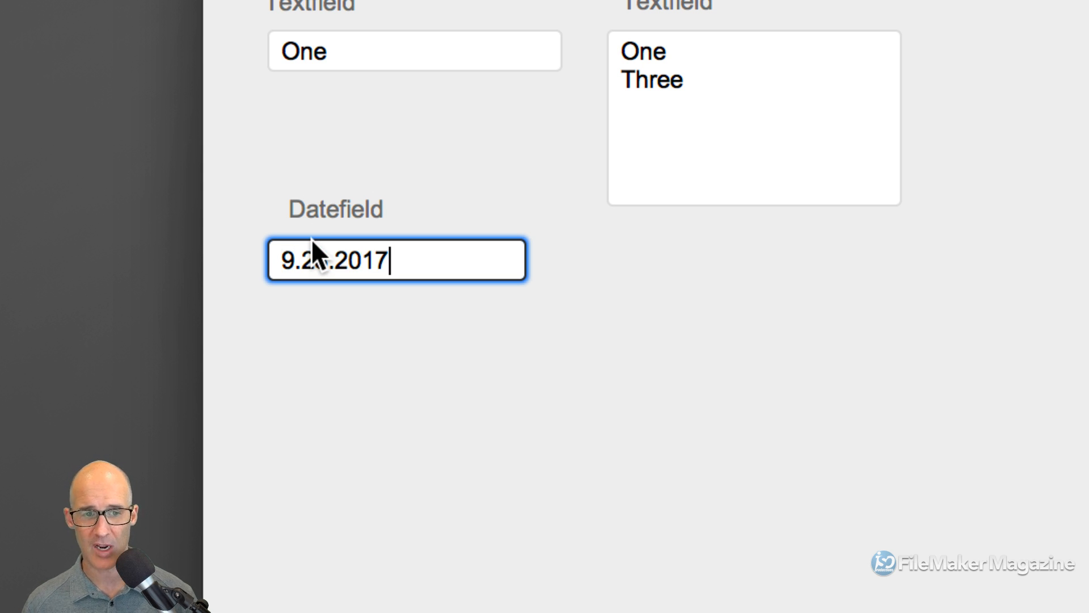
left_click(375, 301)
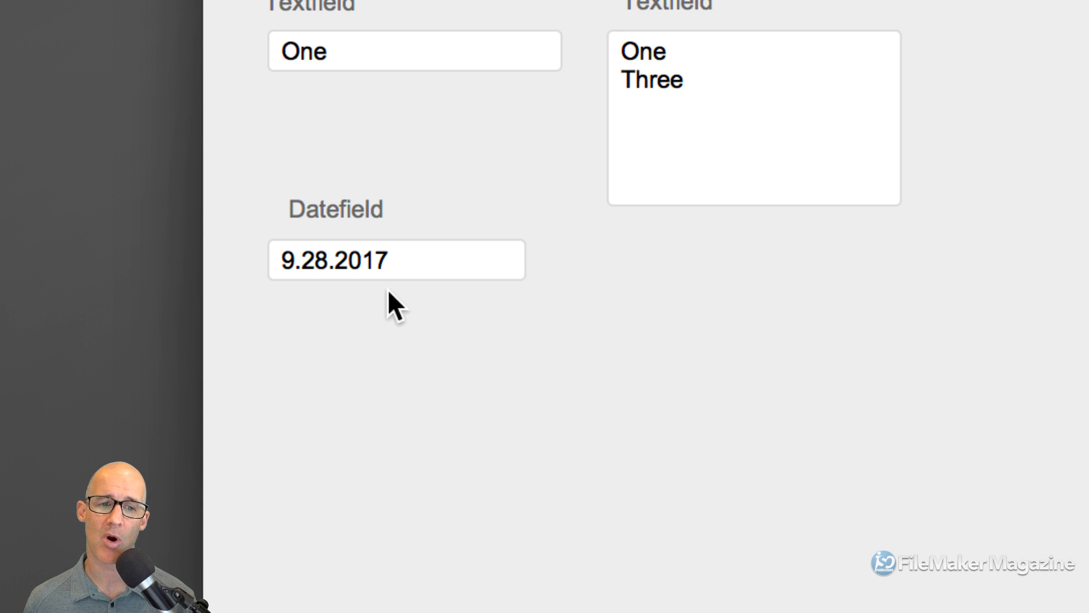
left_click(391, 263)
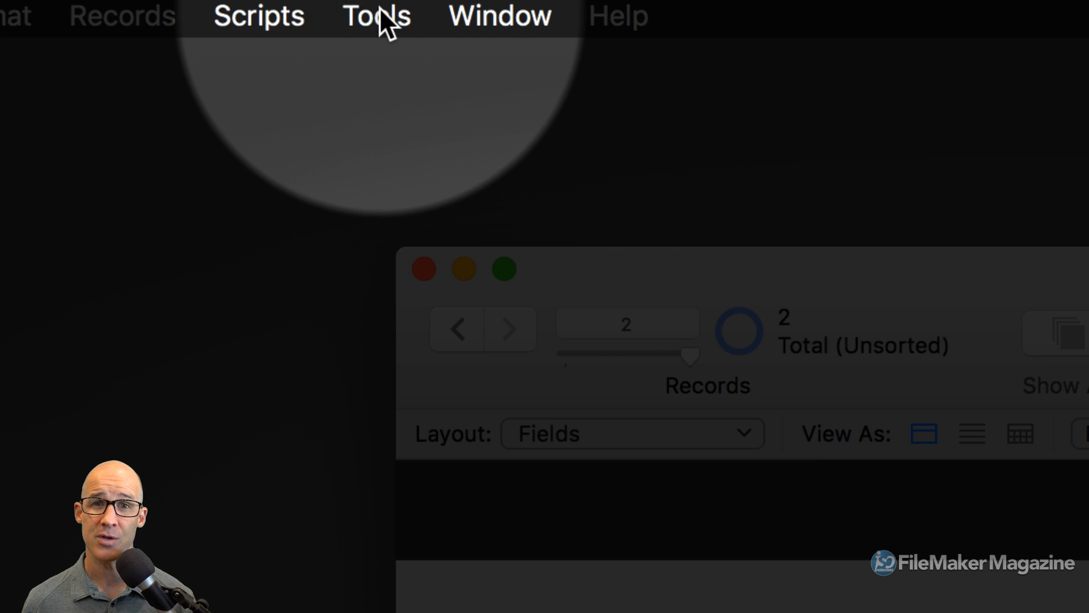
left_click(367, 5)
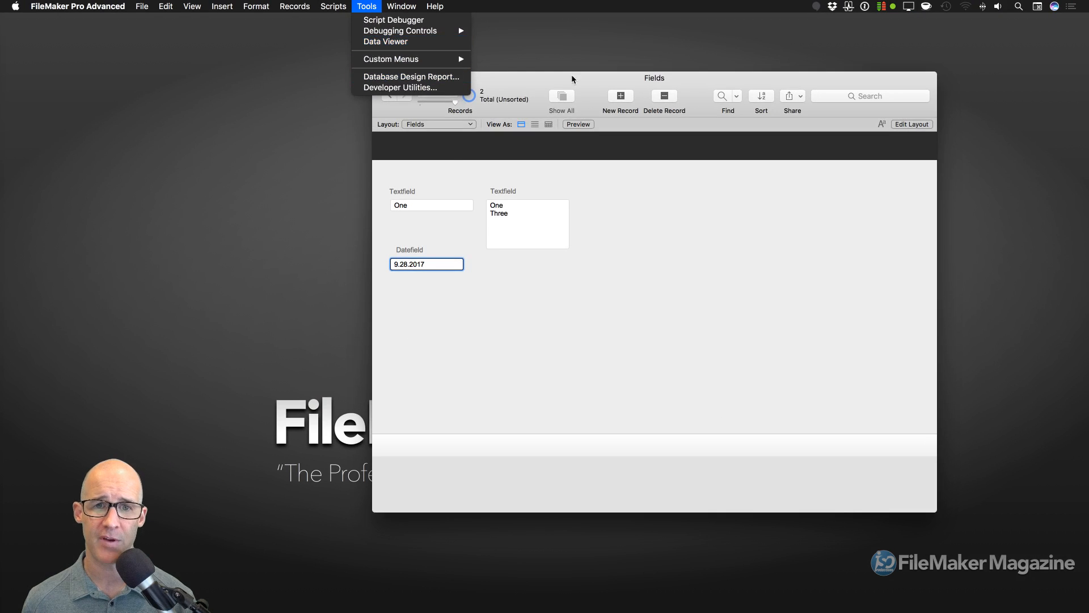
left_click(524, 73)
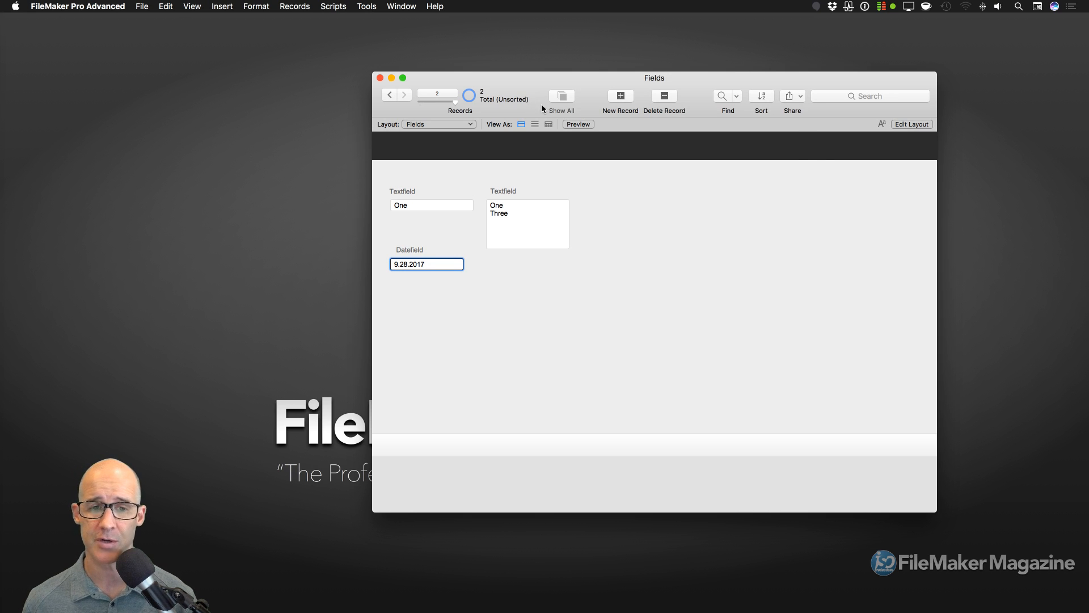
- Create a field named Real_date with the Number type in the Fields table's database definition
key("shift+super+d")
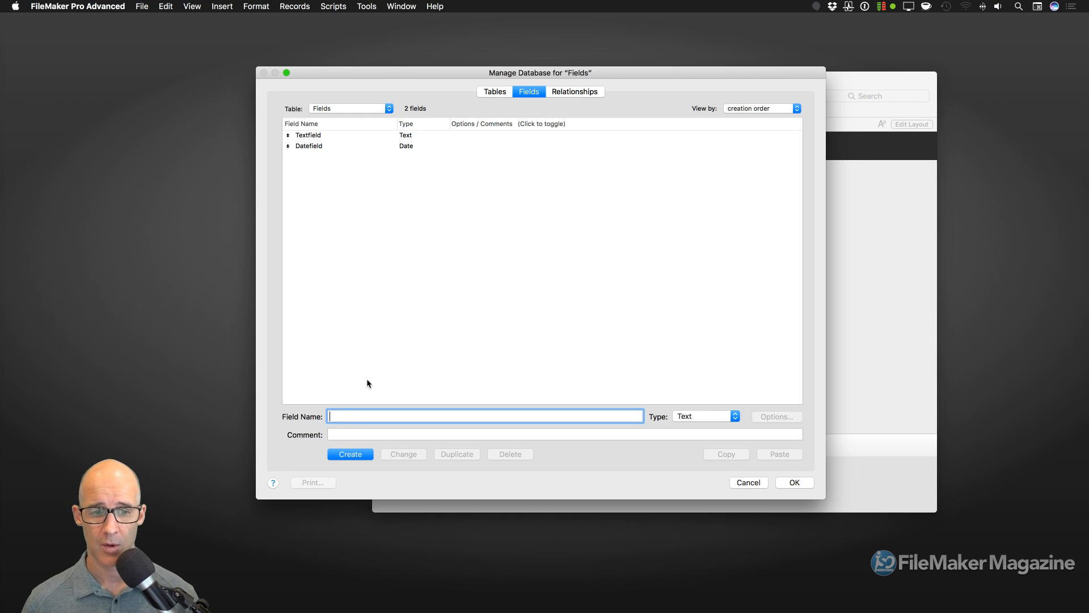
type("RealT")
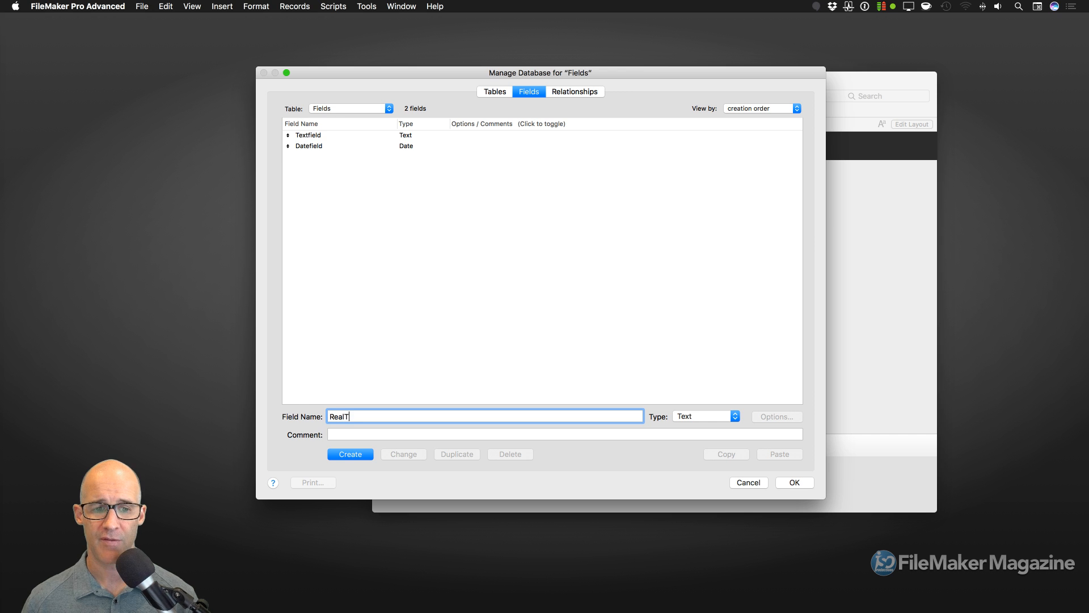
key("BackSpace")
type("date")
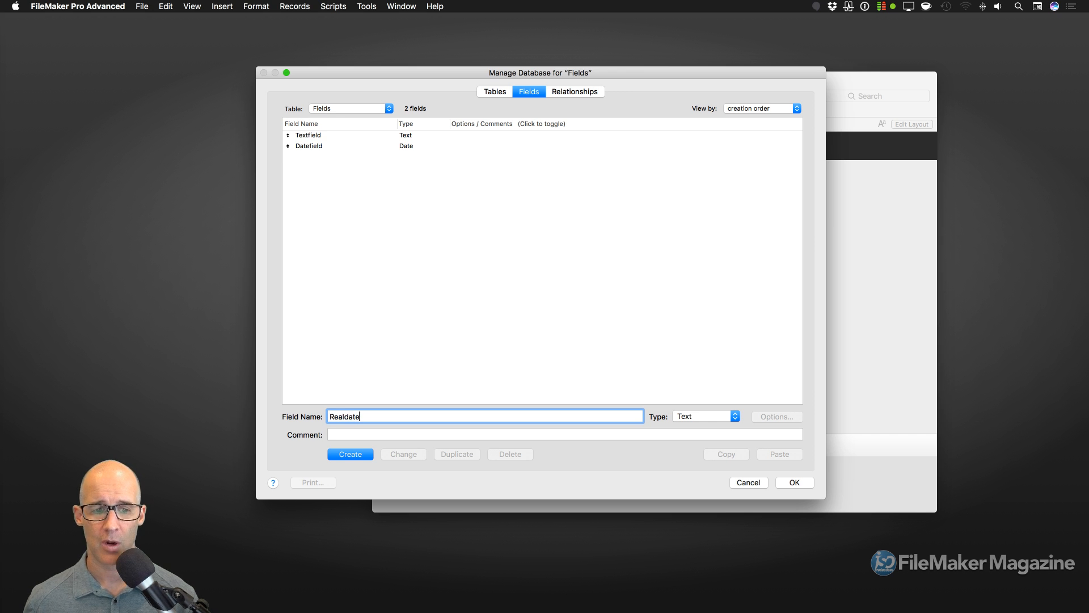
key("BackSpace")
key("BackSpace")
key("BackSpace")
key("BackSpace")
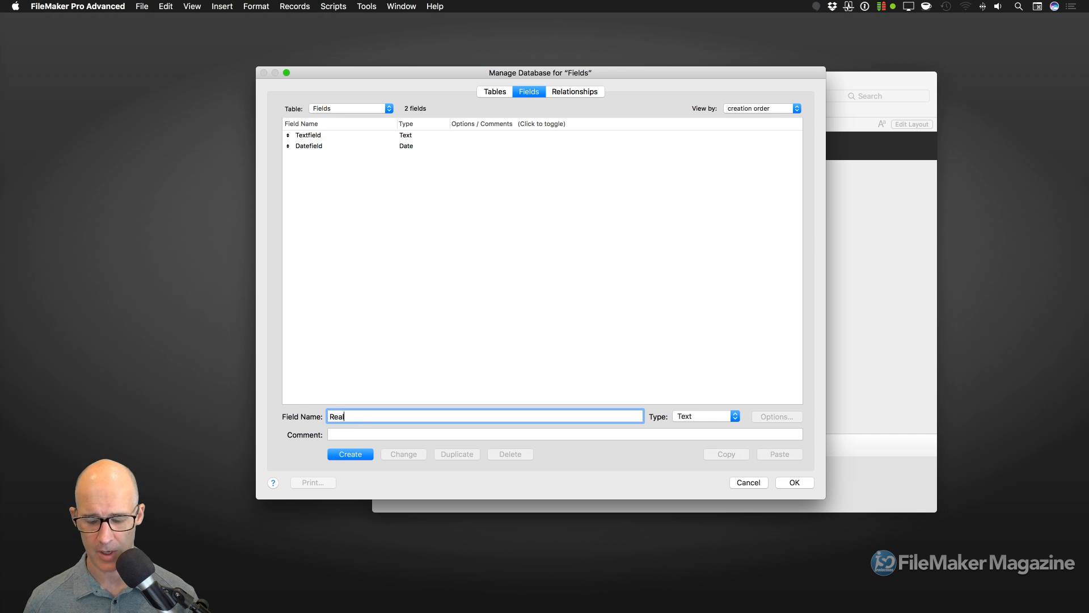
type("_date")
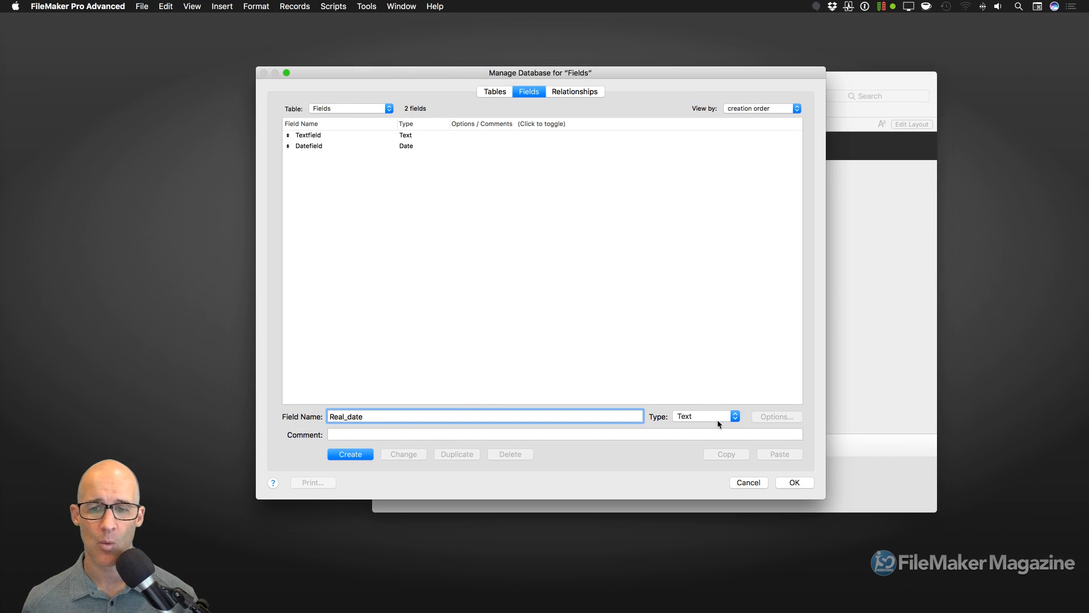
left_click(705, 415)
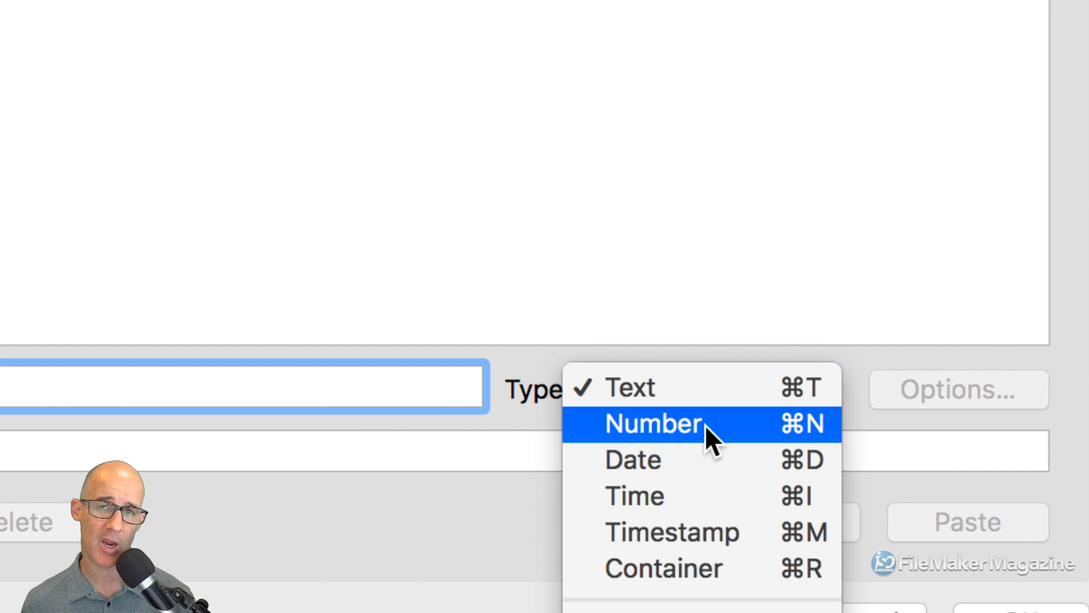
left_click(704, 425)
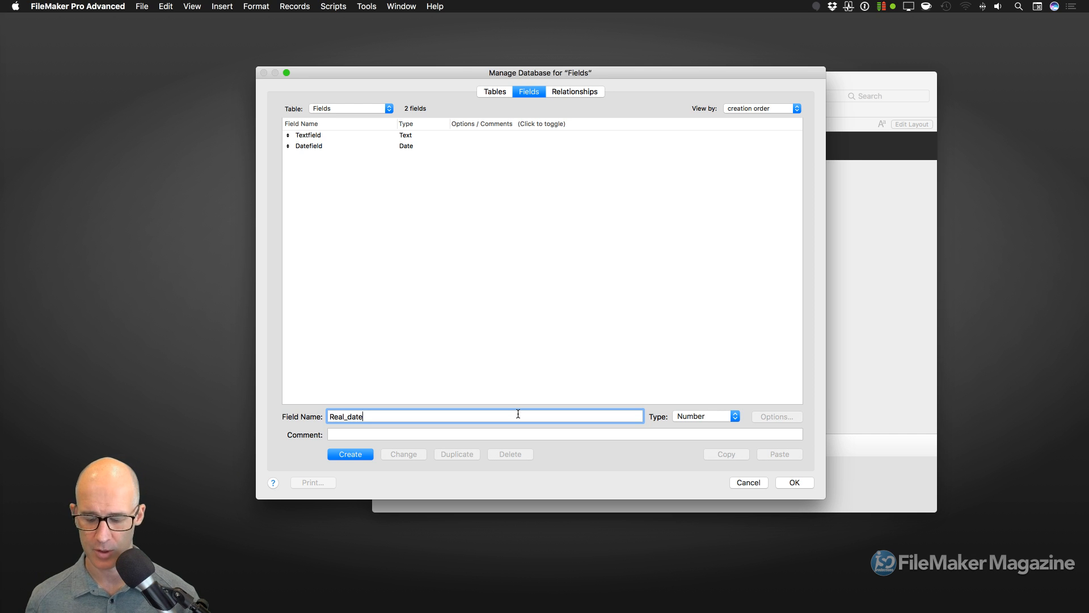
key("Return")
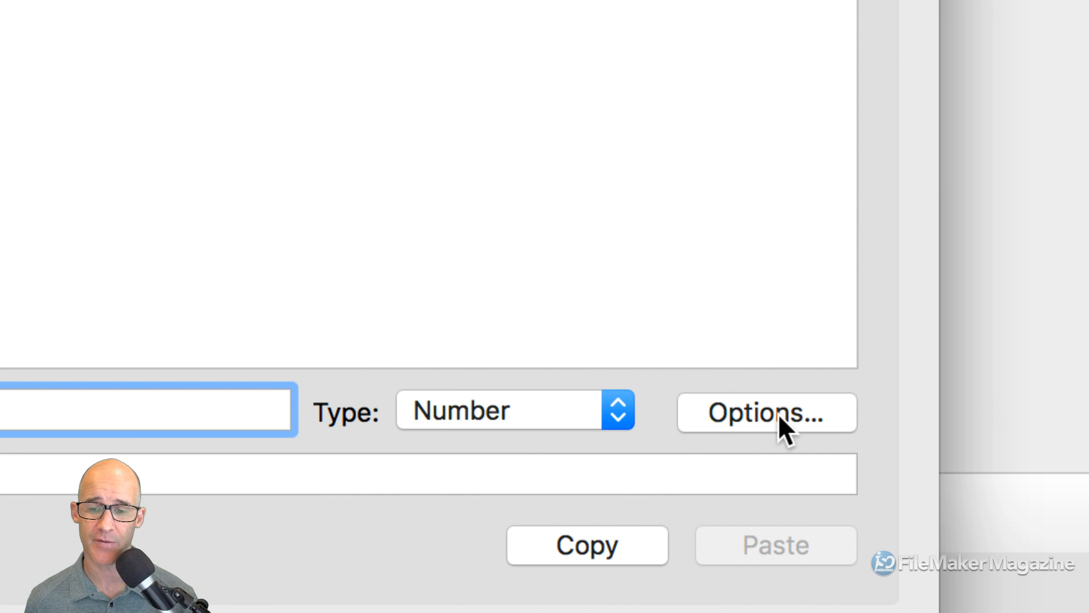
- Turn on a calculated auto-enter value for Real_date and filter the calculation functions by "getas"
left_click(778, 414)
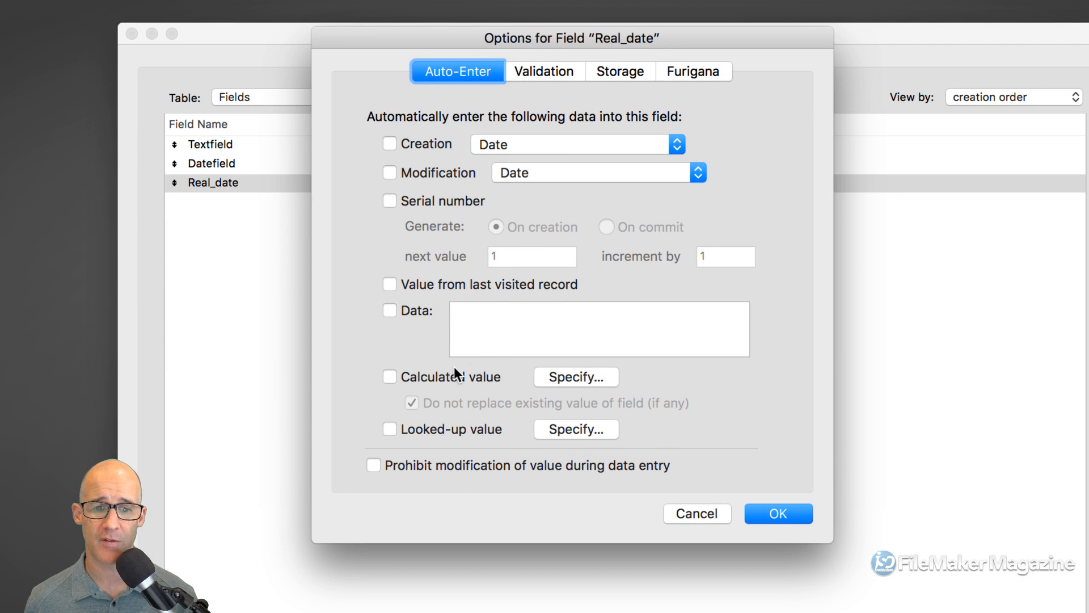
left_click(407, 377)
left_click_drag(737, 125, 532, 62)
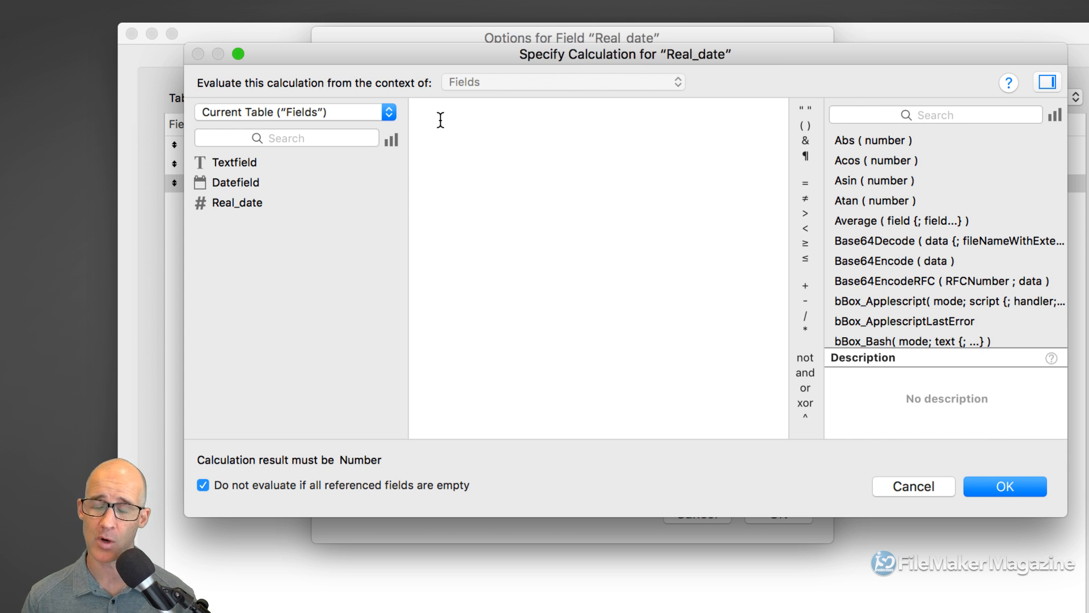
left_click(887, 116)
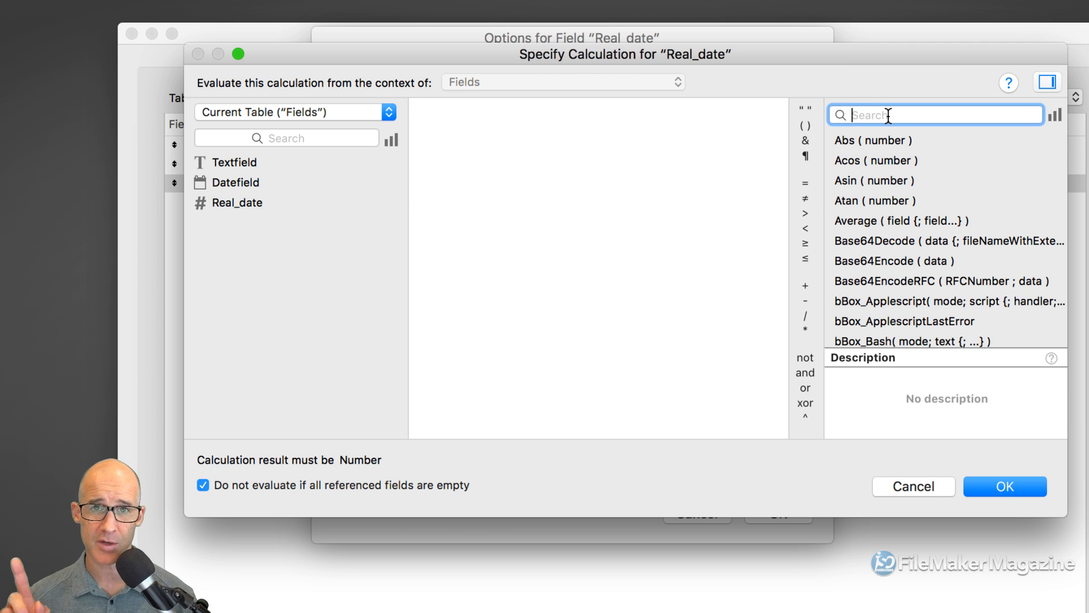
type("ge")
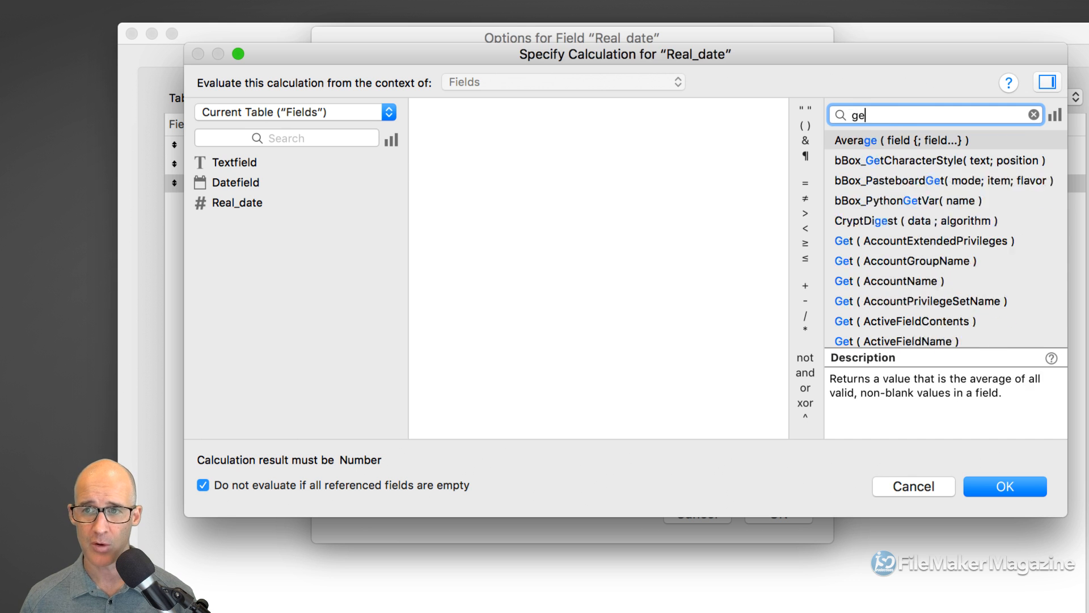
type("tas")
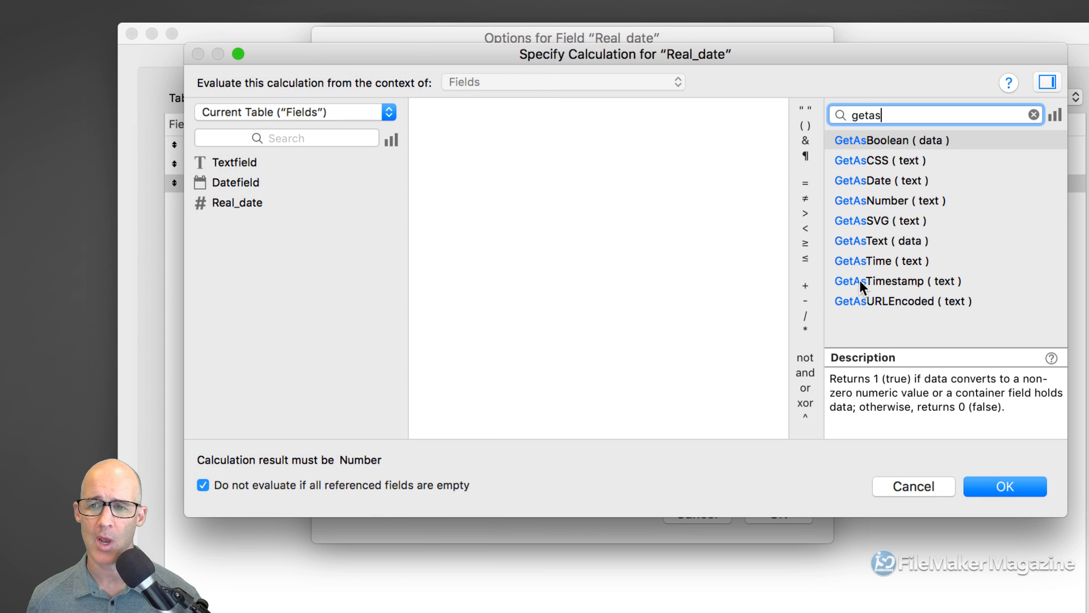
- Look through the GetAs function descriptions, then set Real_date's auto-enter calculation to GetAsNumber ( Datefield ) and confirm it
left_click(860, 280)
left_click(862, 260)
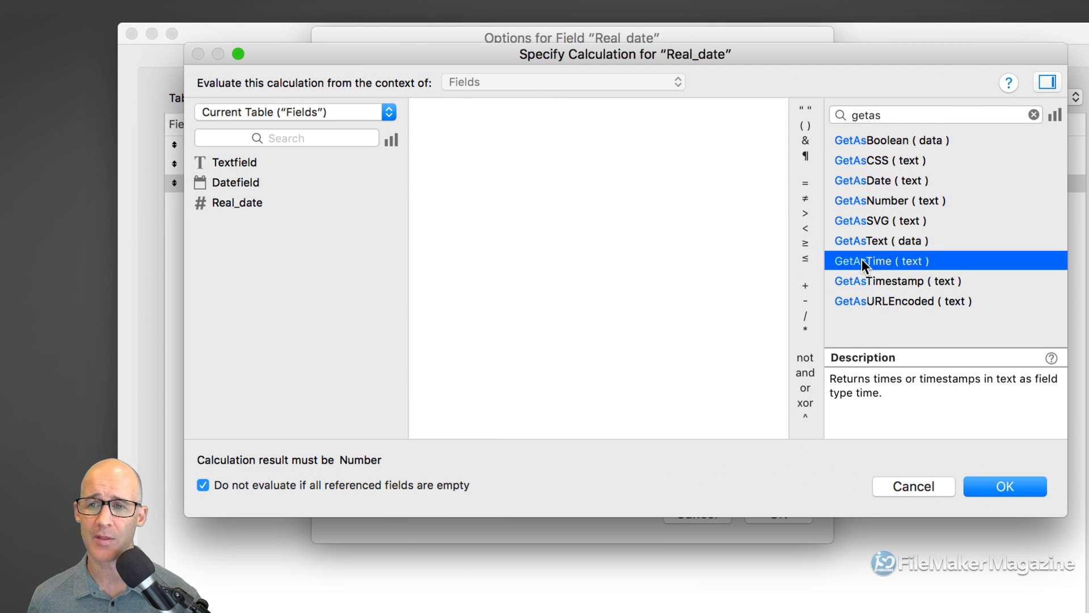
left_click(870, 203)
left_click(877, 180)
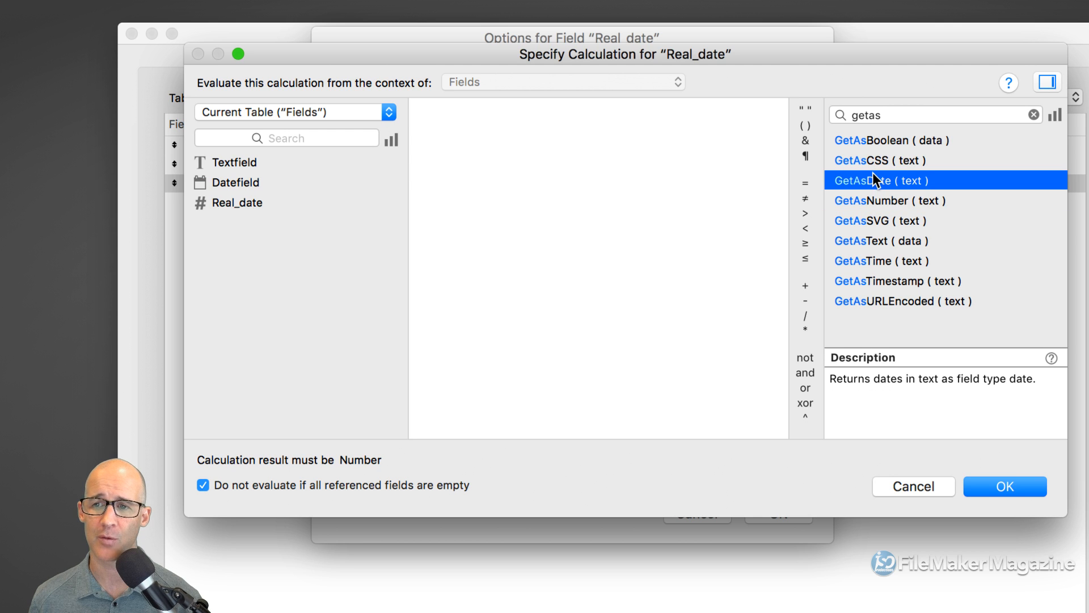
left_click(869, 202)
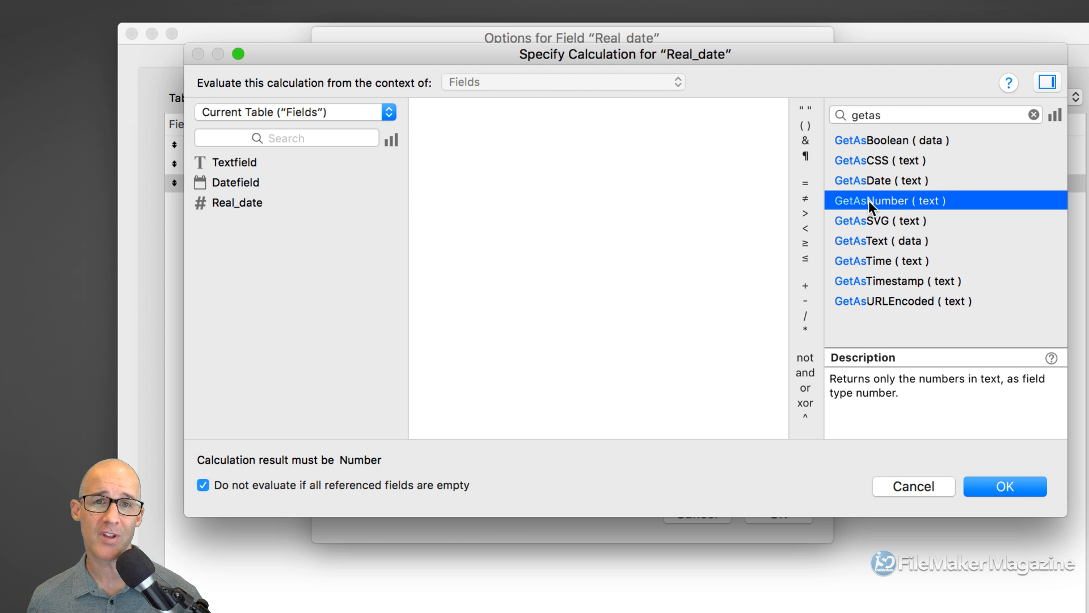
double_click(877, 199)
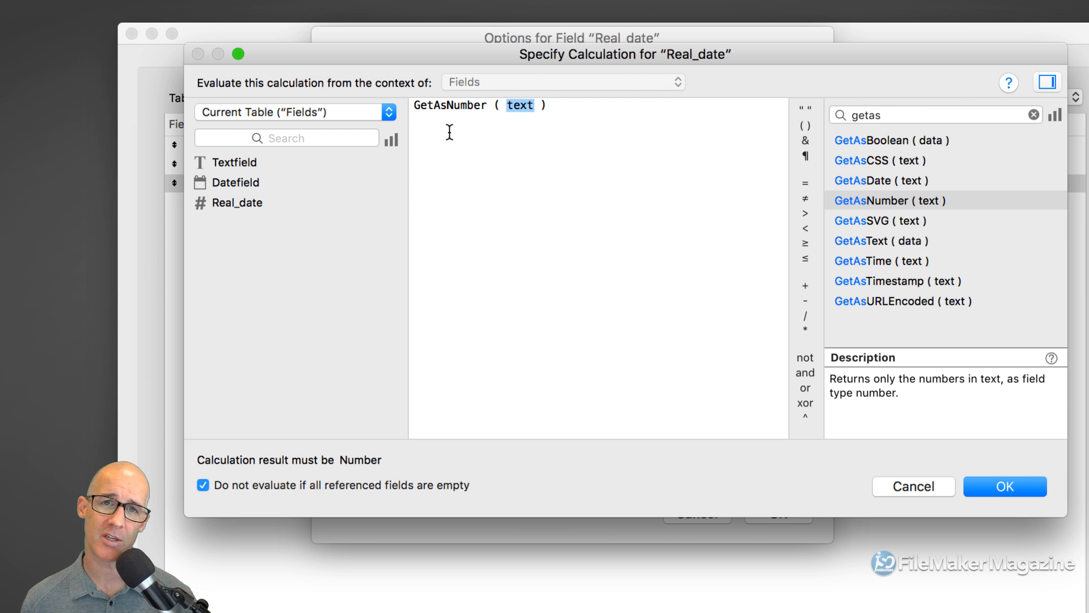
double_click(255, 181)
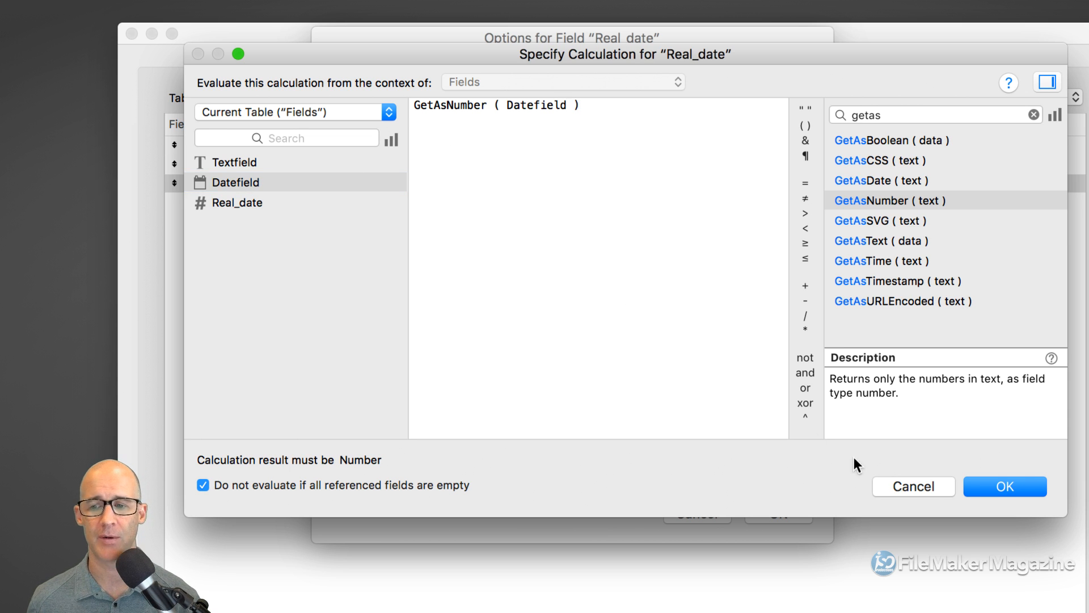
left_click(999, 487)
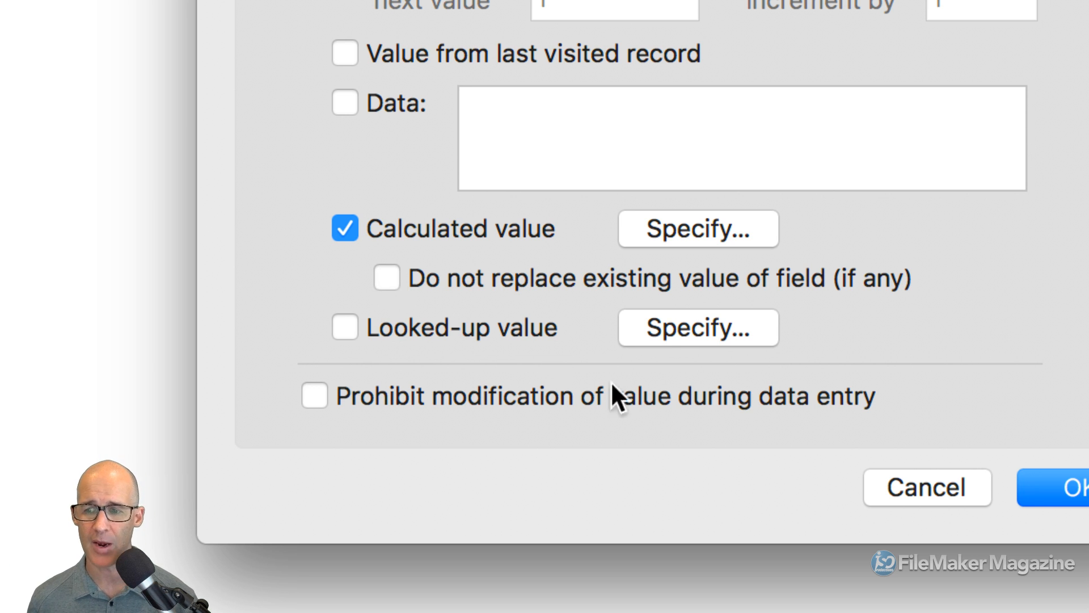
- Allow the calculation to replace existing Real_date values, and save the field options and database definition
left_click(1028, 495)
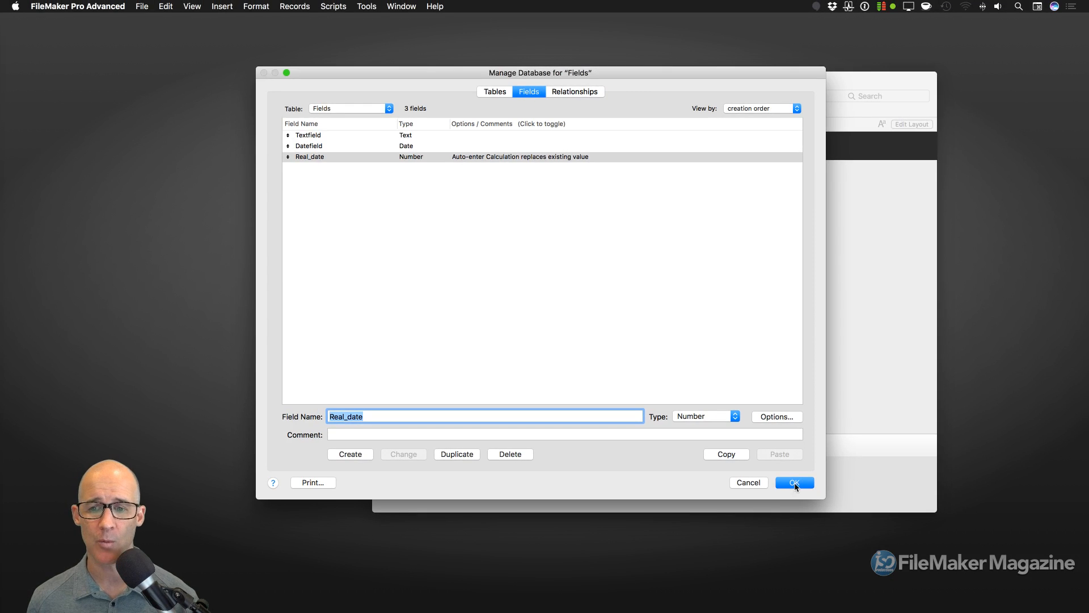
left_click(795, 482)
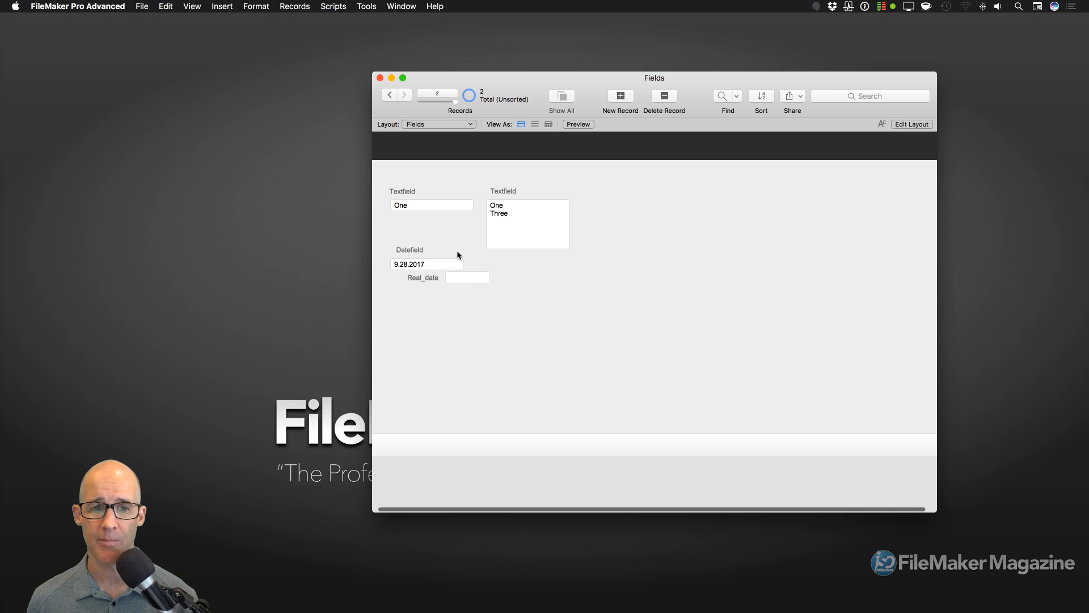
- Move the Real_date label and field beside Datefield on the layout and return to Browse mode
key("super+l")
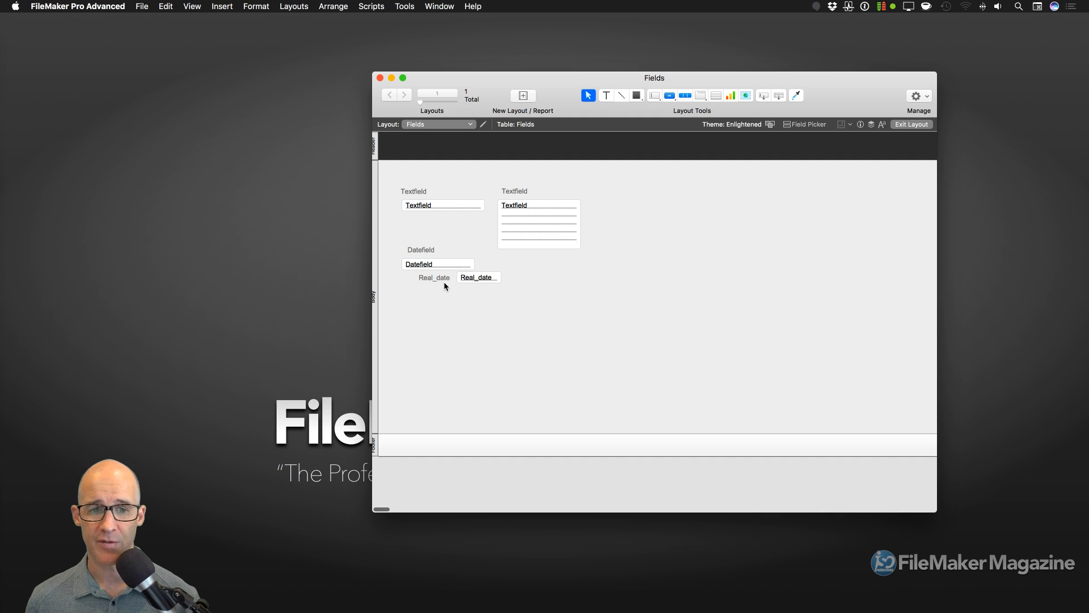
left_click(443, 279)
left_click(474, 281, "shift")
left_click_drag(474, 281, 585, 263)
left_click(570, 267)
key("super+b")
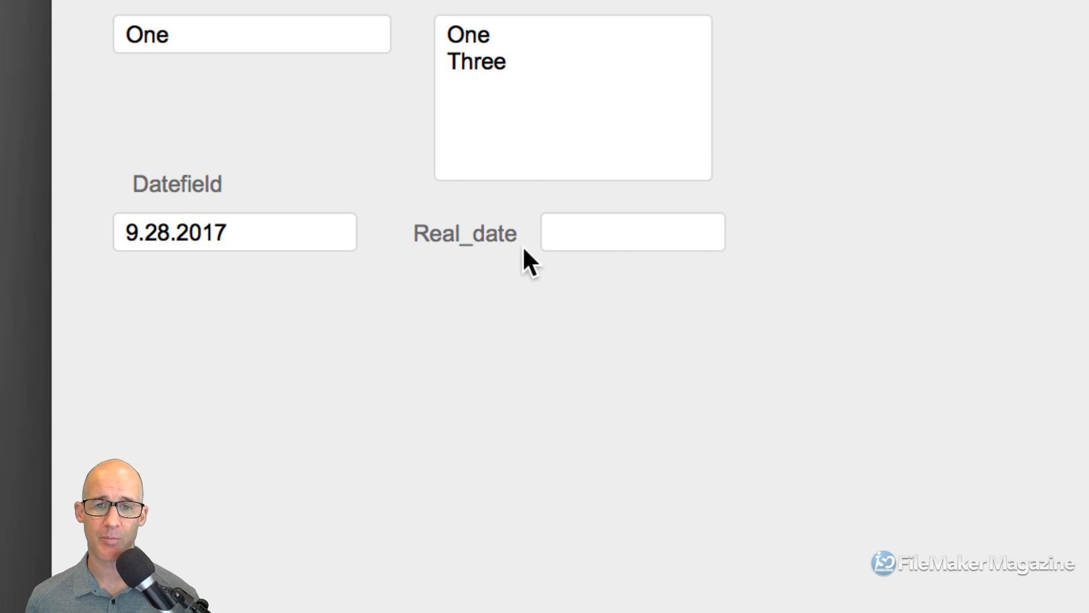
- Re-enter the last digit of 9.28.2017 in Datefield, commit the record, and select the number in Real_date
left_click(578, 236)
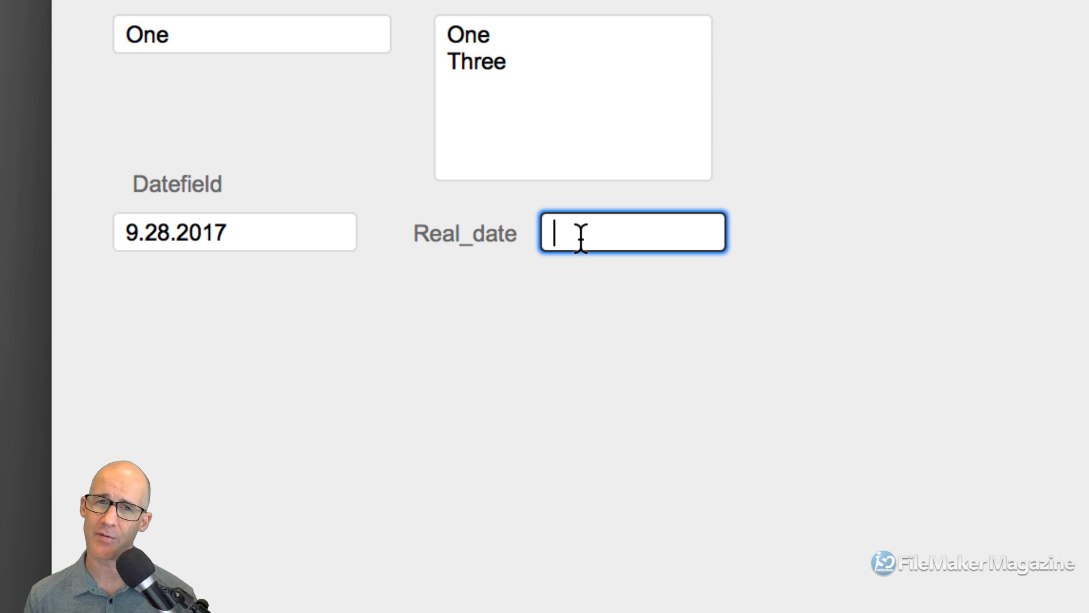
left_click(254, 228)
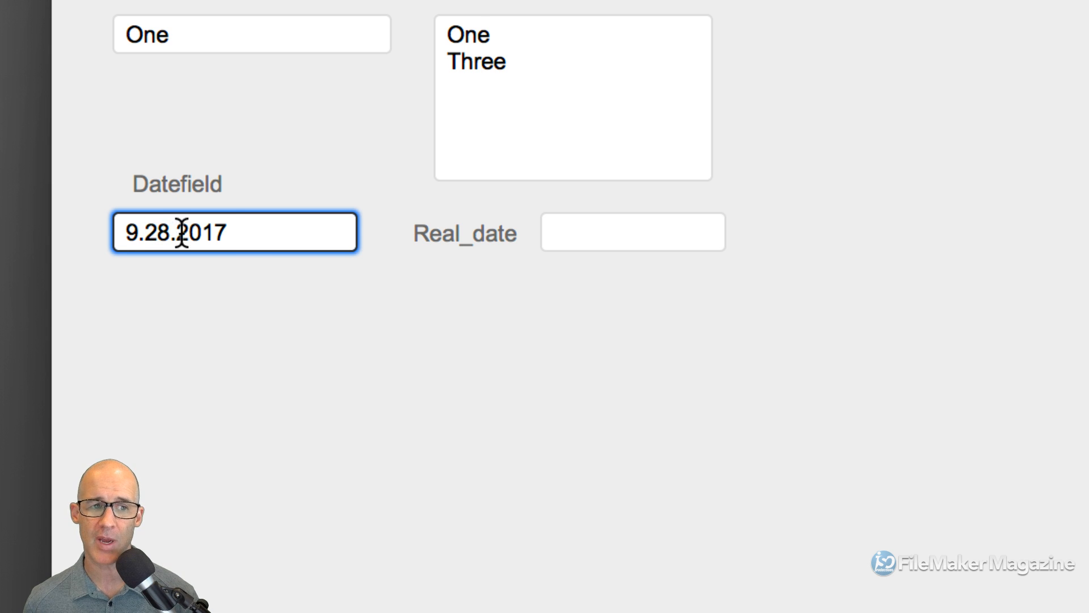
key("BackSpace")
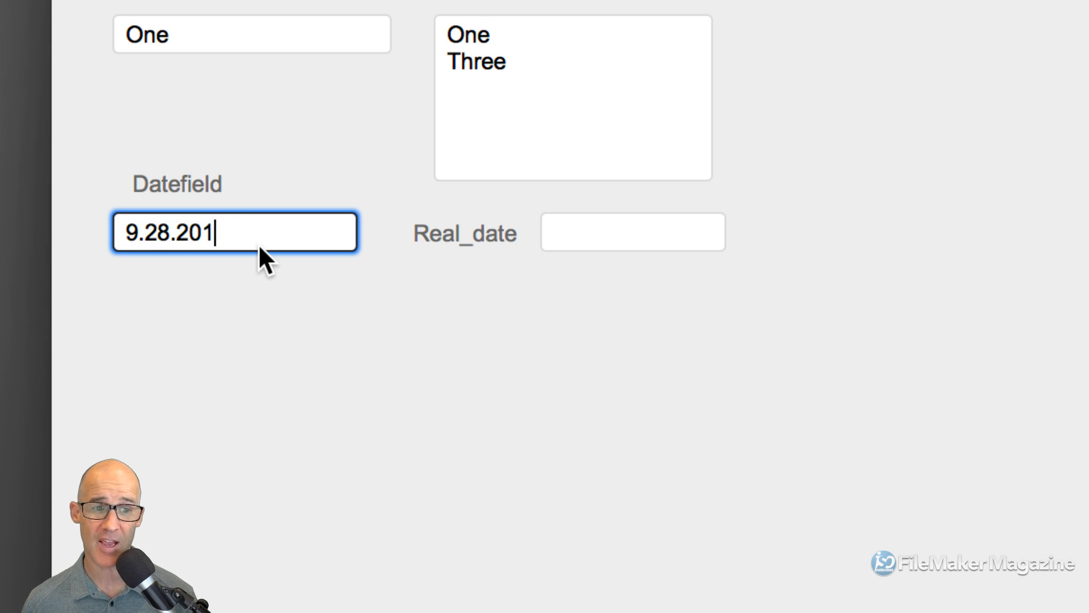
type("7")
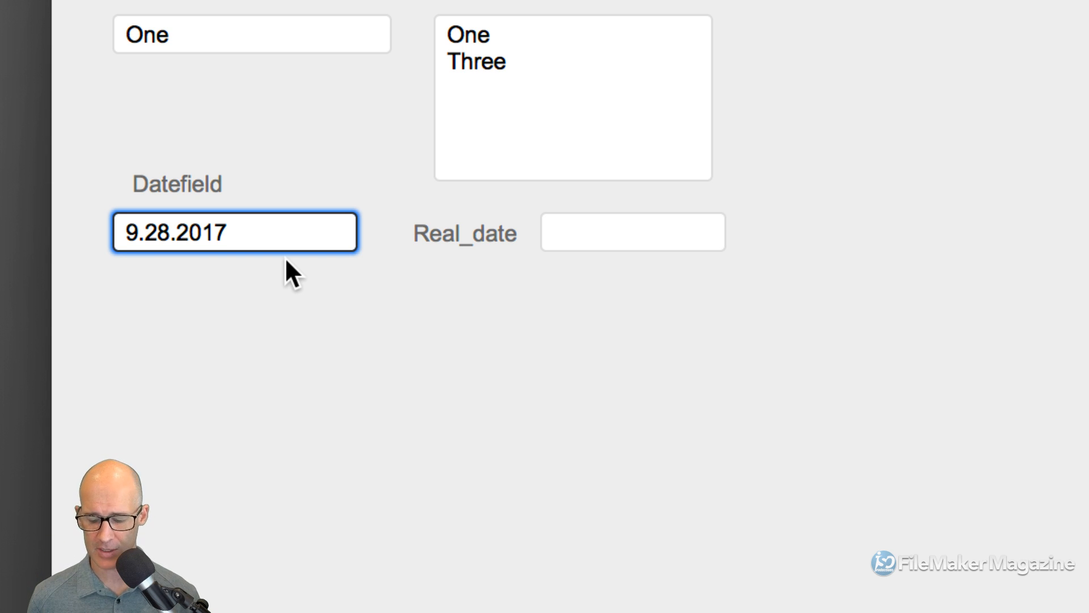
key("Return")
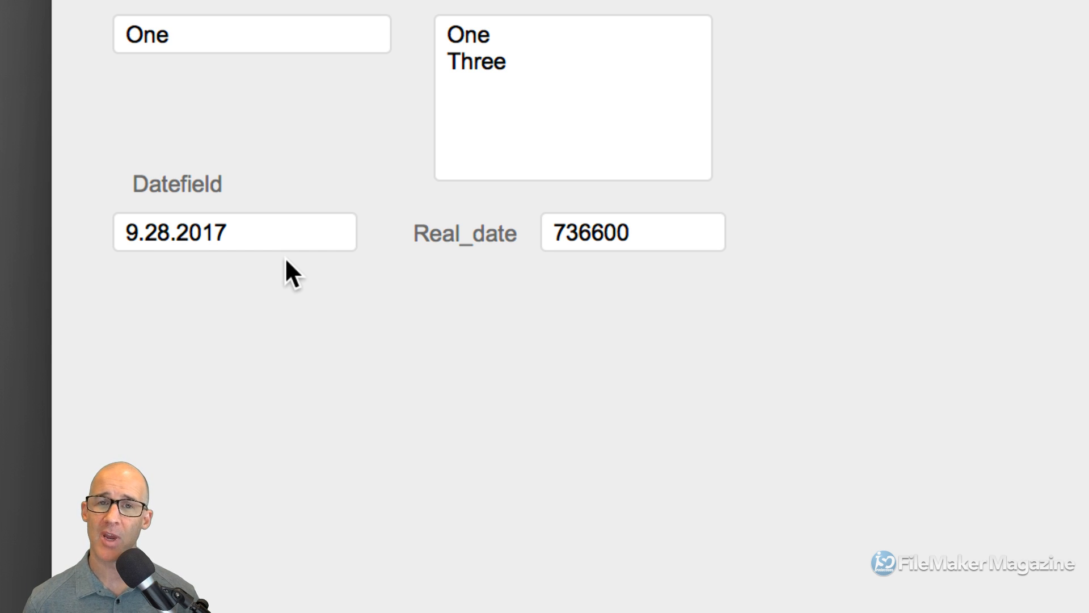
left_click(570, 236)
left_click_drag(635, 241, 546, 235)
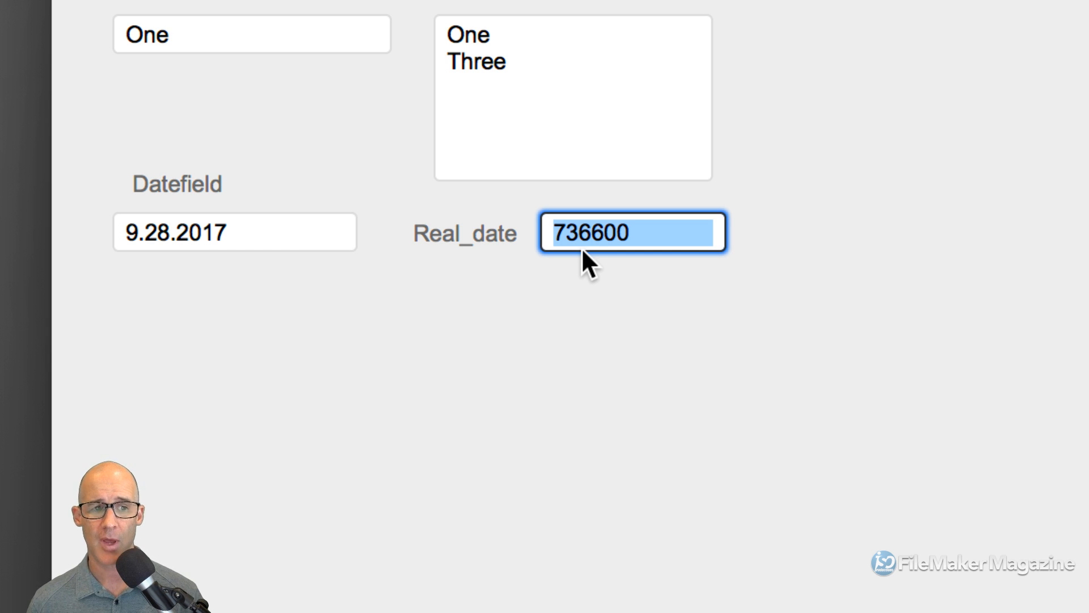
- Change Datefield to 9.29.2017, commit the record, and highlight the last digit of Real_date
left_click(276, 233)
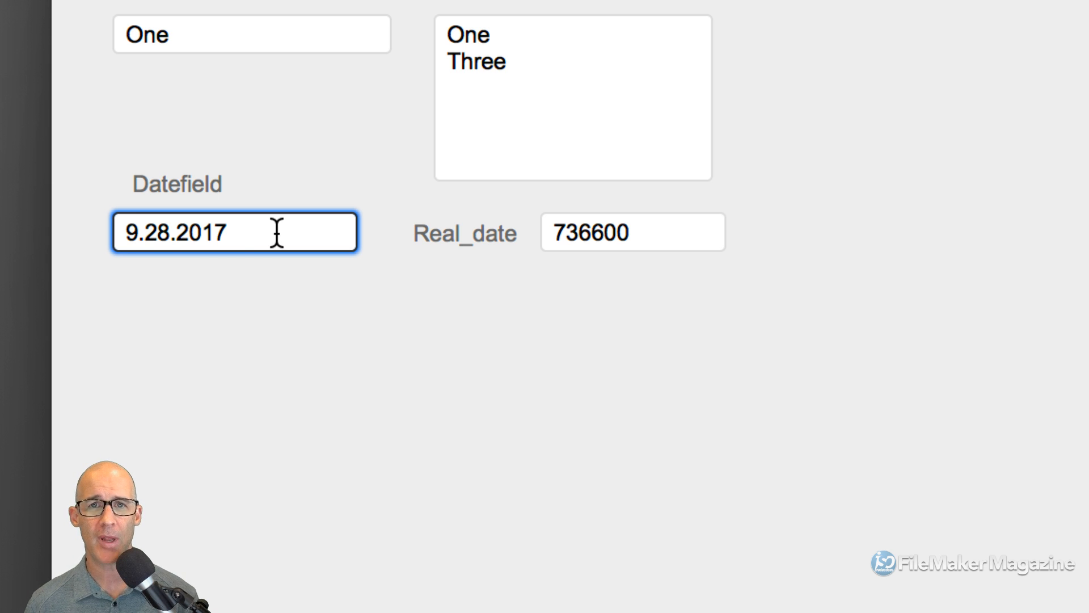
left_click_drag(228, 233, 119, 232)
left_click(140, 236)
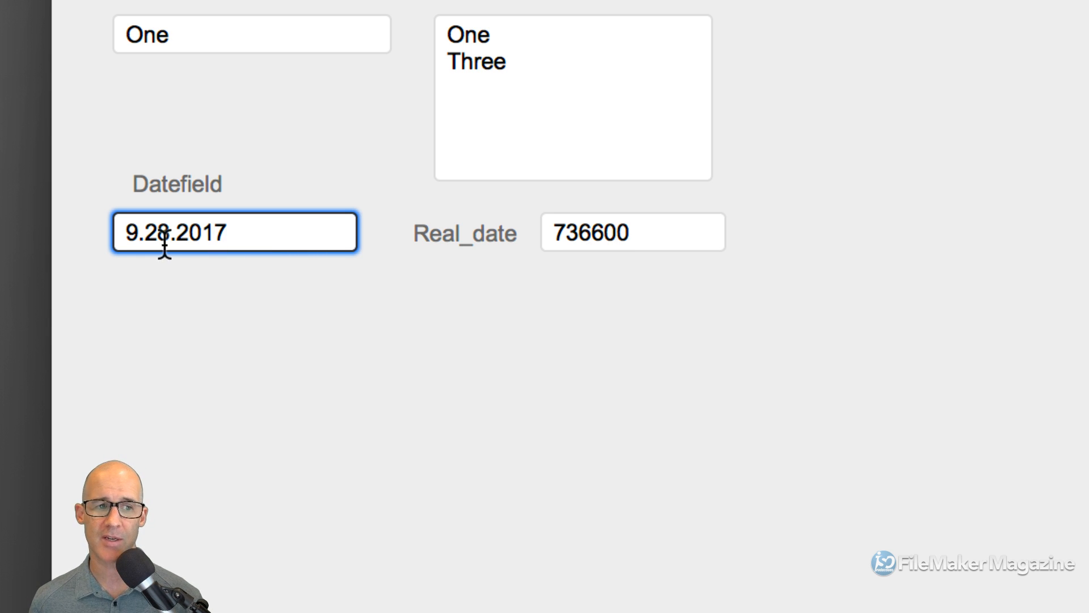
left_click_drag(159, 237, 170, 238)
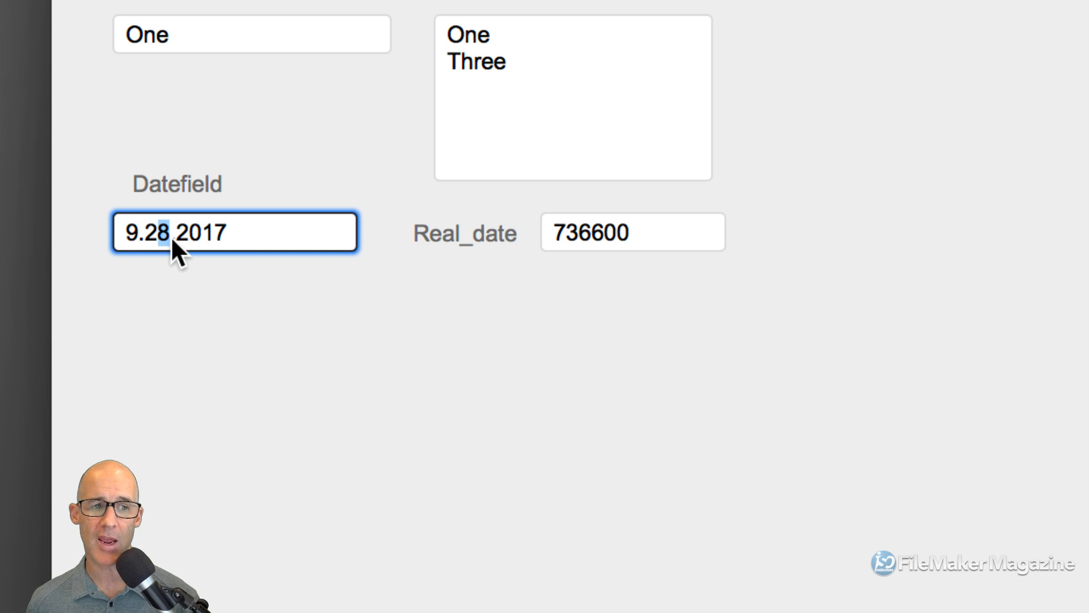
type("9")
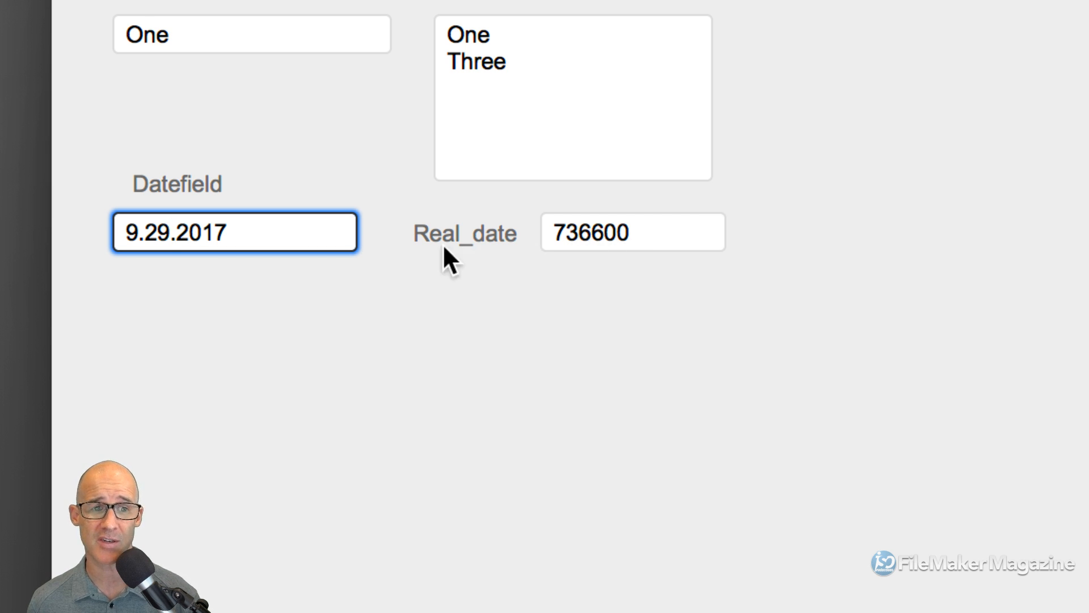
left_click(401, 265)
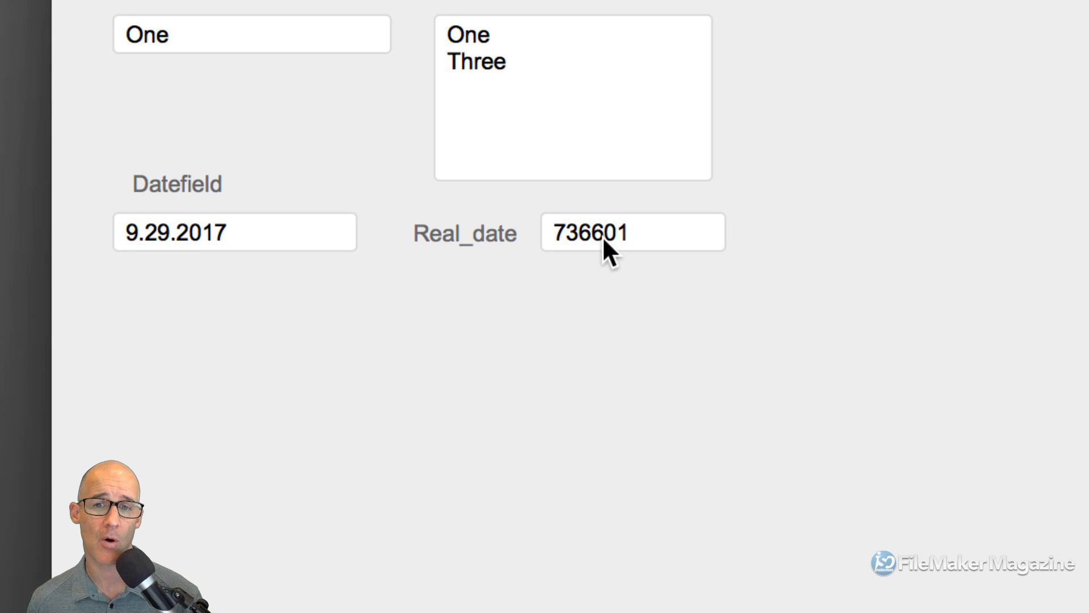
left_click(627, 233)
left_click_drag(628, 233, 617, 234)
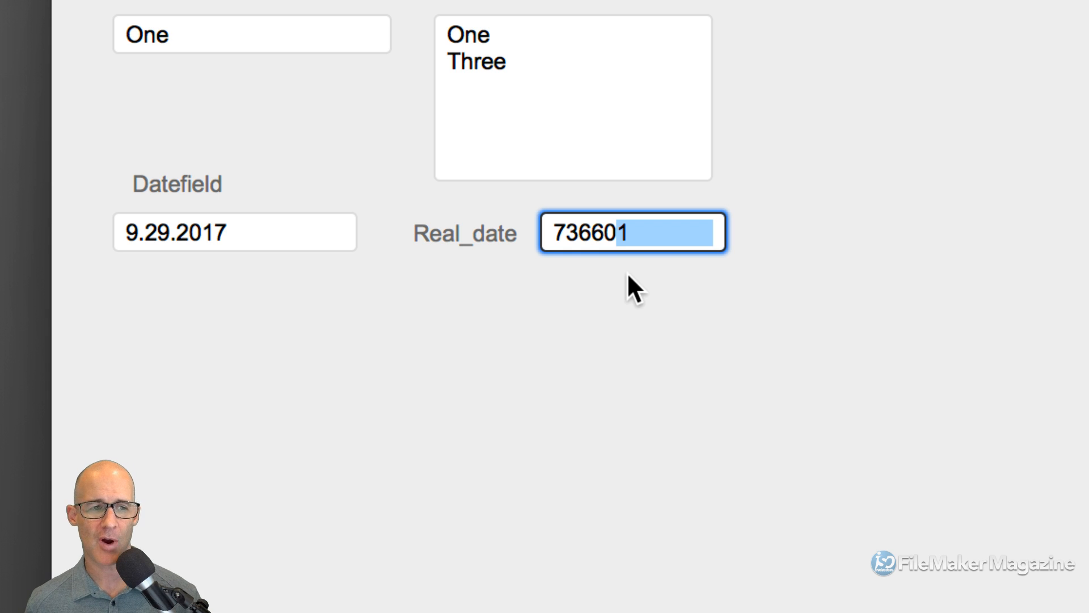
- Replace the Datefield value with 10/1/2017 and commit the record
left_click(237, 230)
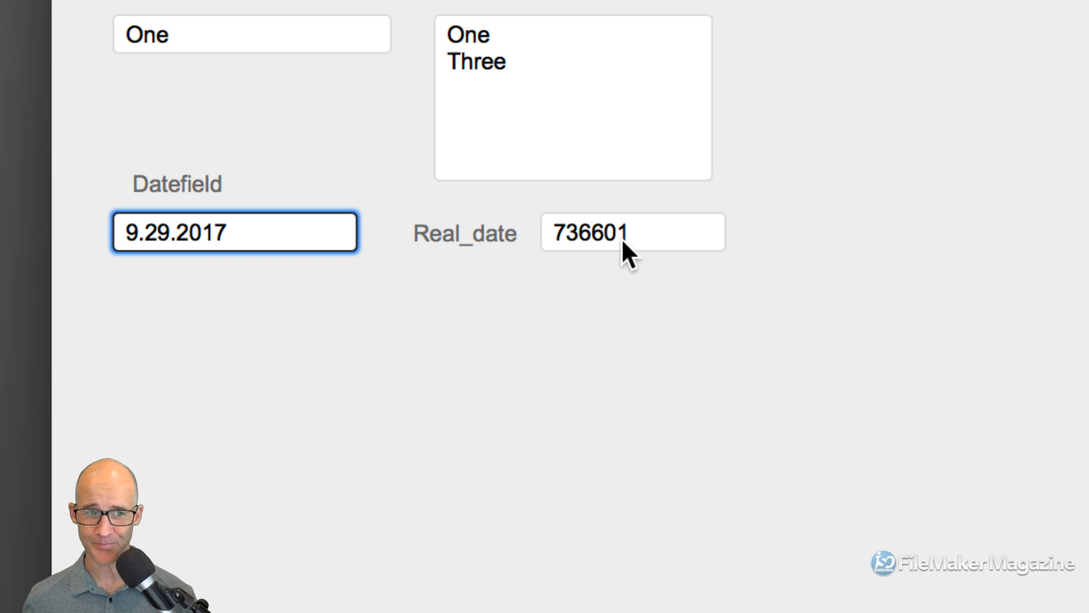
left_click_drag(264, 238, 154, 210)
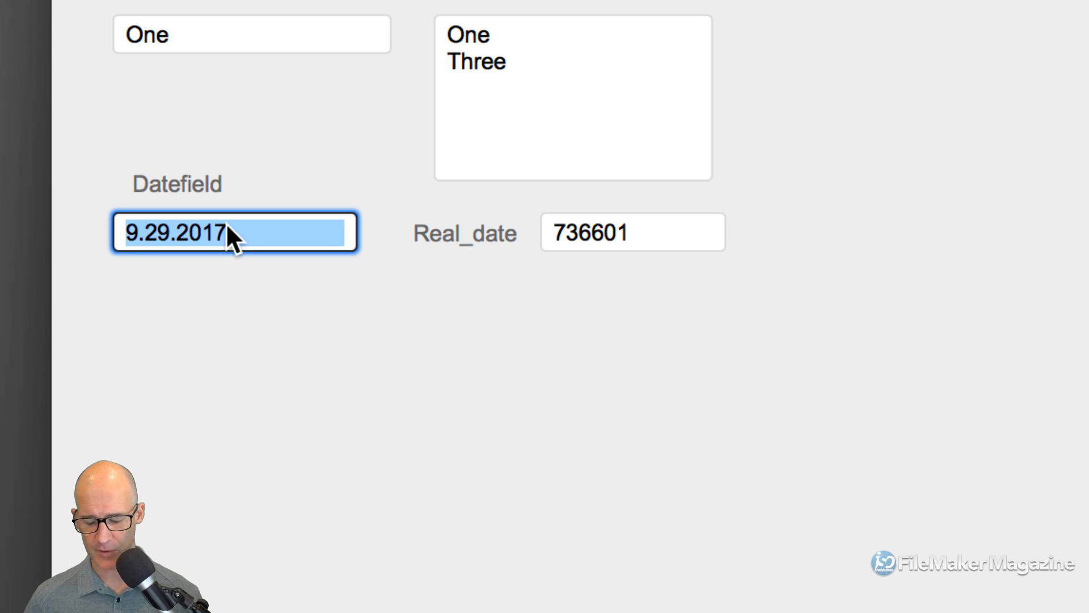
type("1/1/")
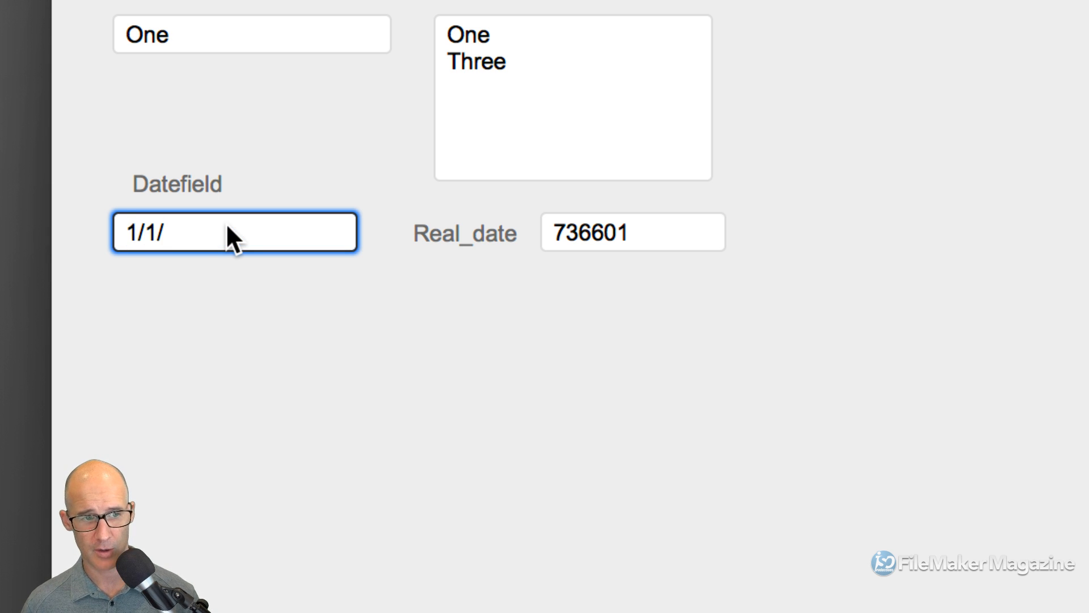
key("BackSpace")
key("BackSpace")
key("BackSpace")
type("0/1/2017")
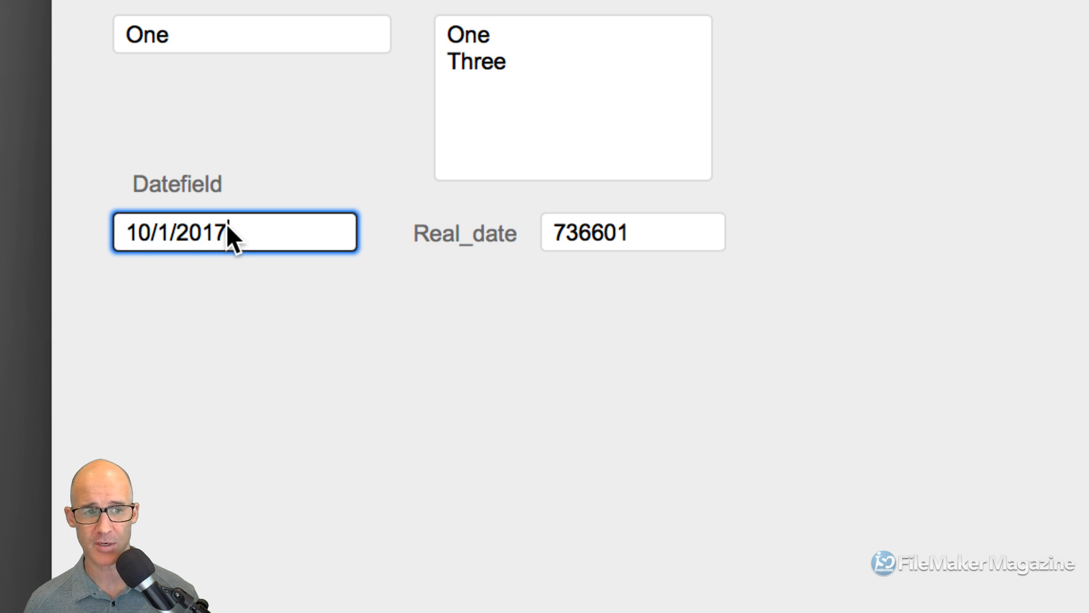
left_click(283, 299)
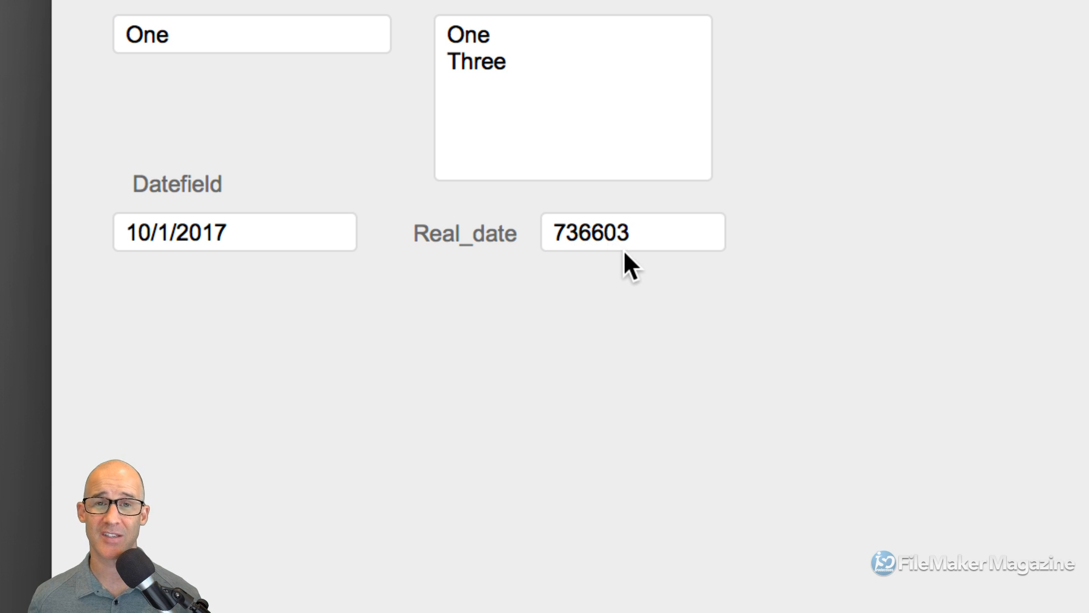
- Create a field named first_of_month with the Date type in the Fields table and save the database definition
key("super+Tab")
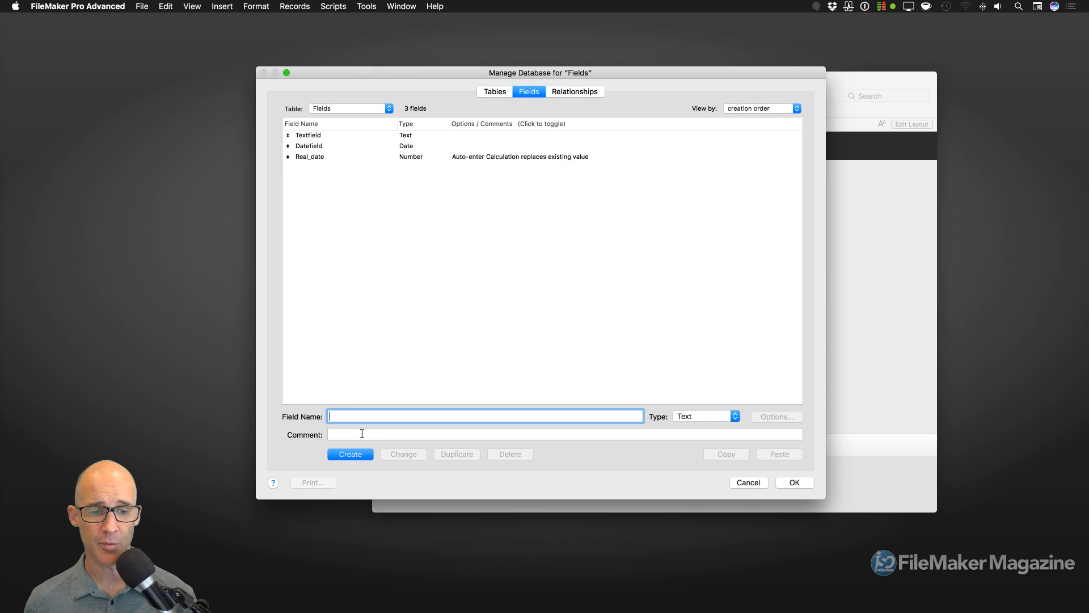
type("fir")
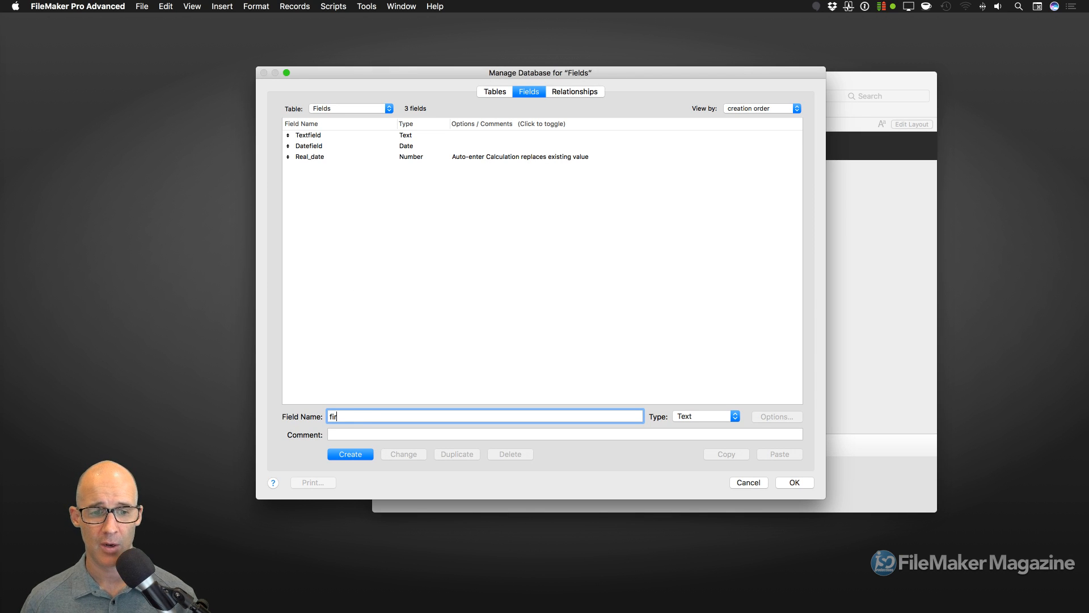
type("st")
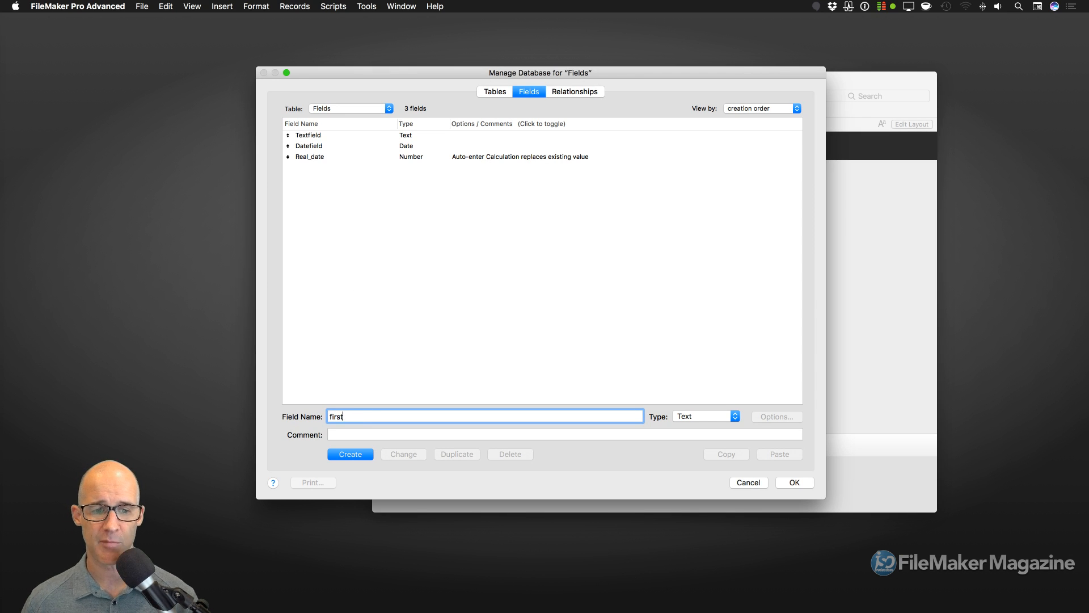
type("_of_mon")
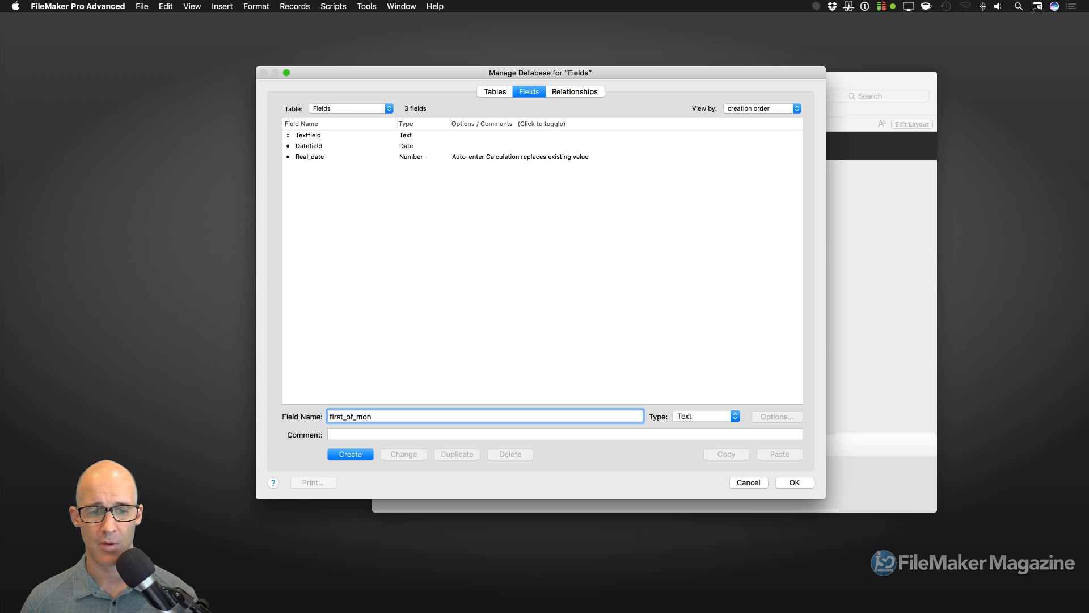
type("th")
left_click(713, 417)
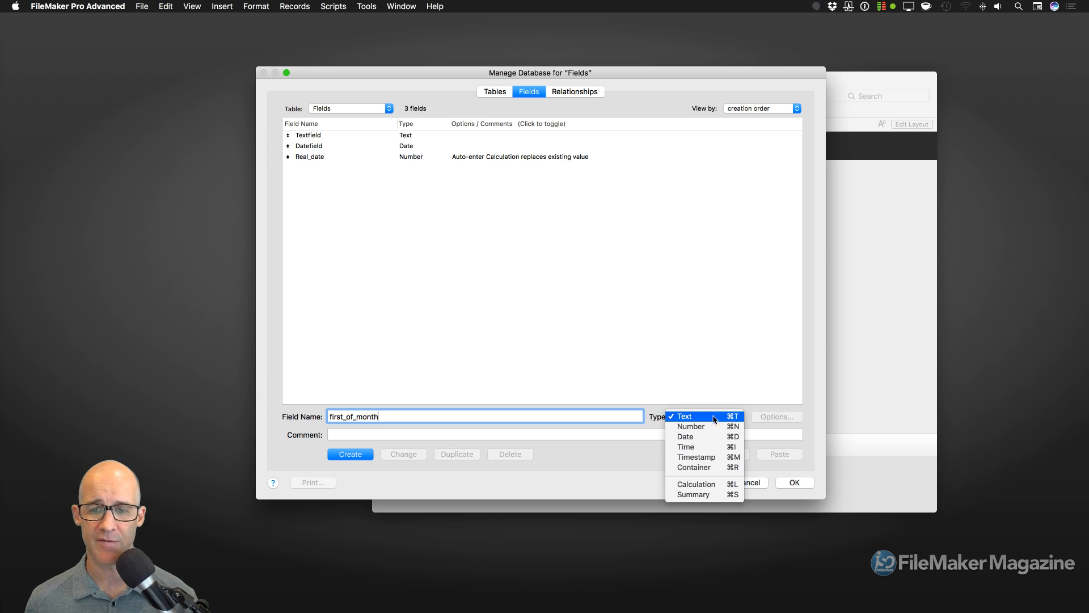
left_click(709, 435)
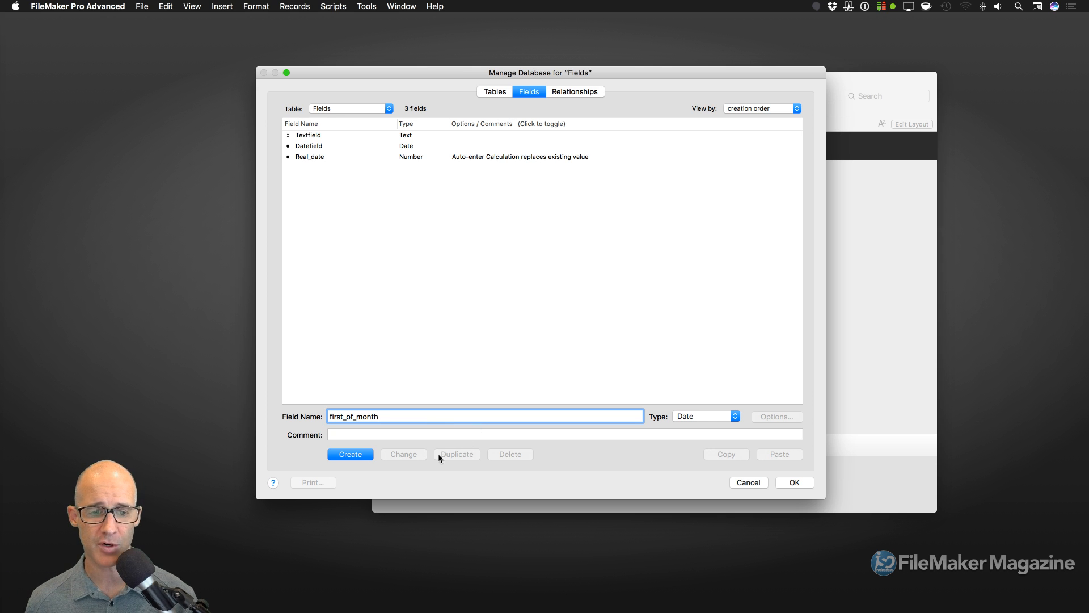
left_click(358, 454)
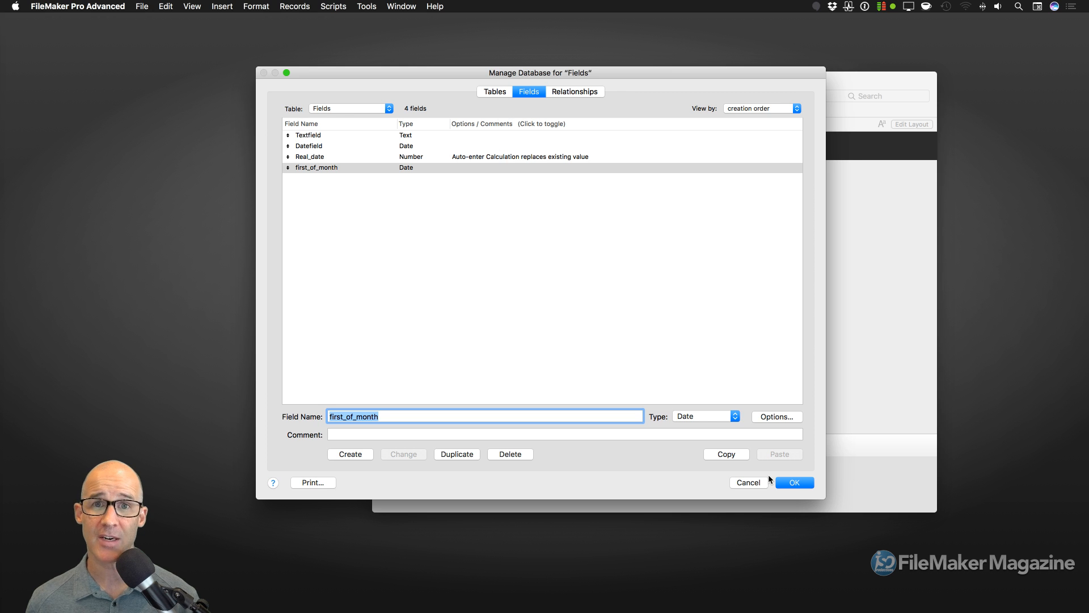
left_click(794, 484)
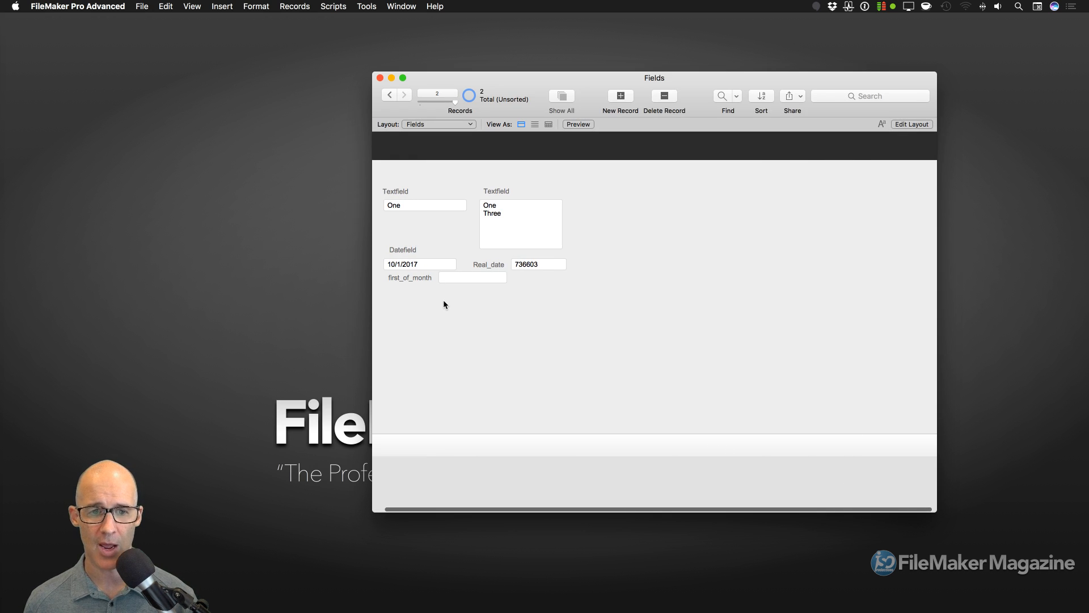
- Place the first_of_month field directly beneath its label on the layout, then enter the field in Browse mode
key("super+l")
left_click_drag(467, 278, 412, 291)
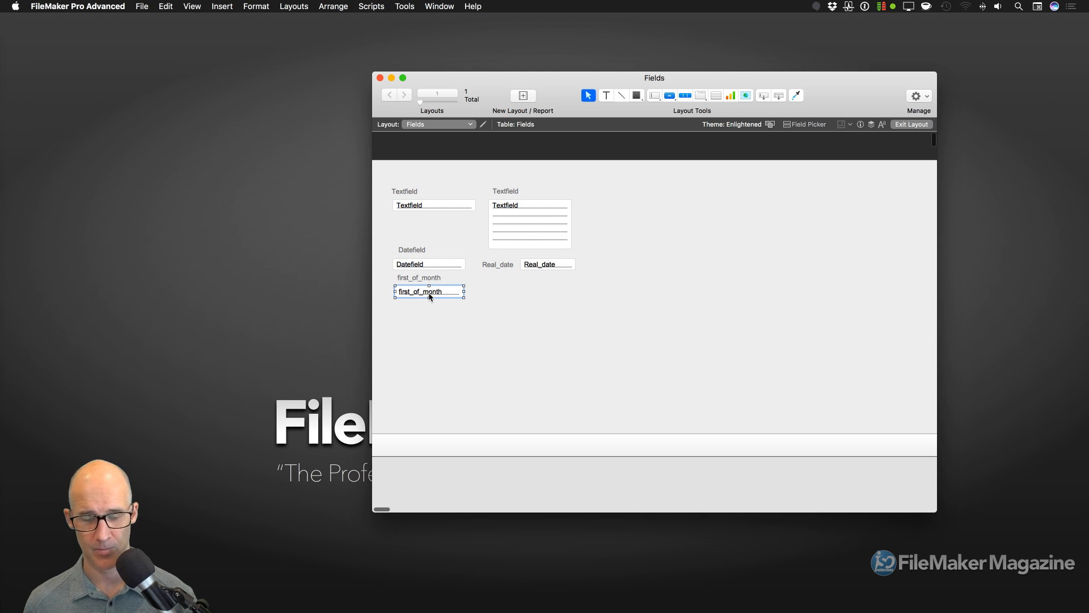
key("super+b")
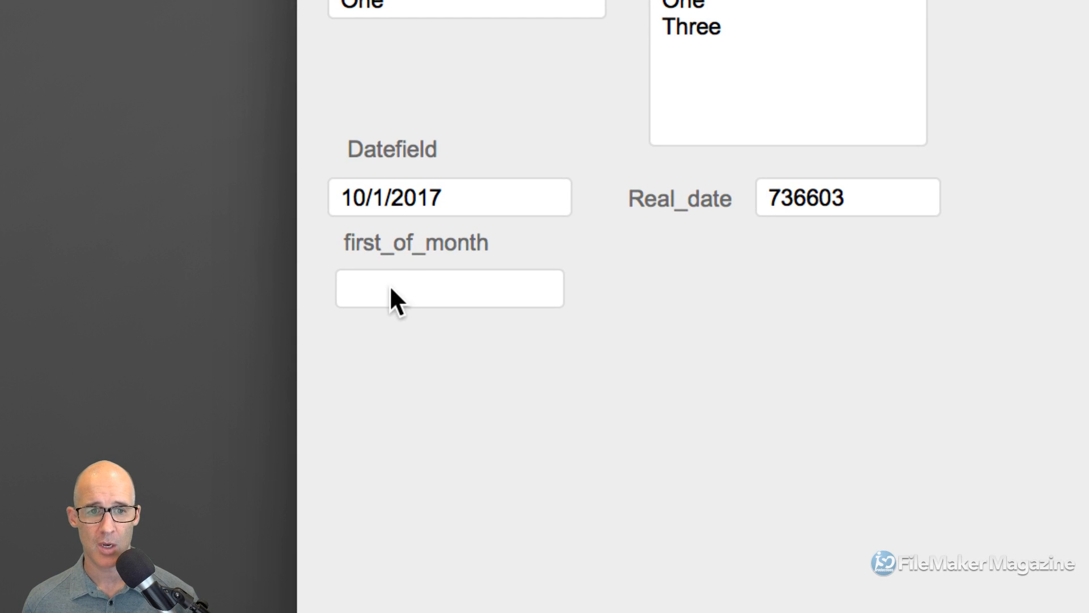
left_click(399, 291)
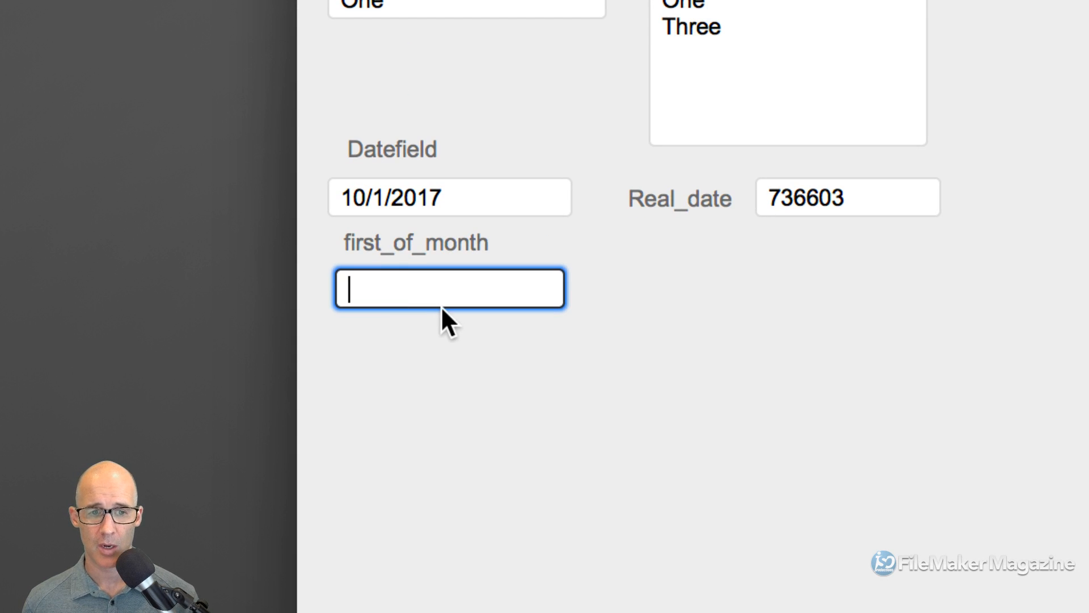
- Return to Layout mode and move the first_of_month label and field above Datefield
key("super+l")
left_click(452, 249)
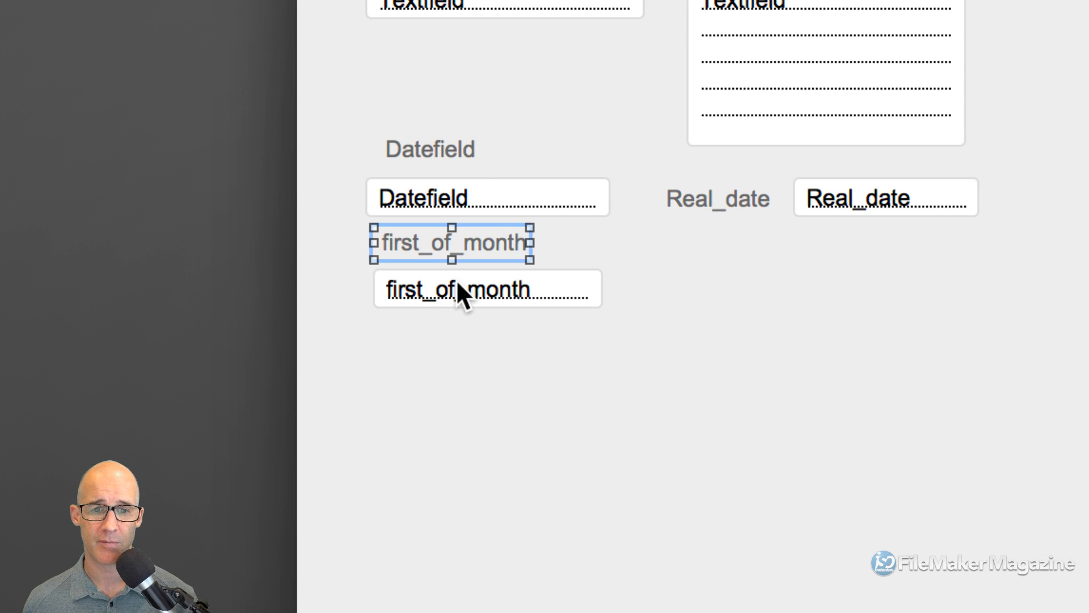
left_click(457, 287, "shift")
left_click_drag(457, 287, 465, 113)
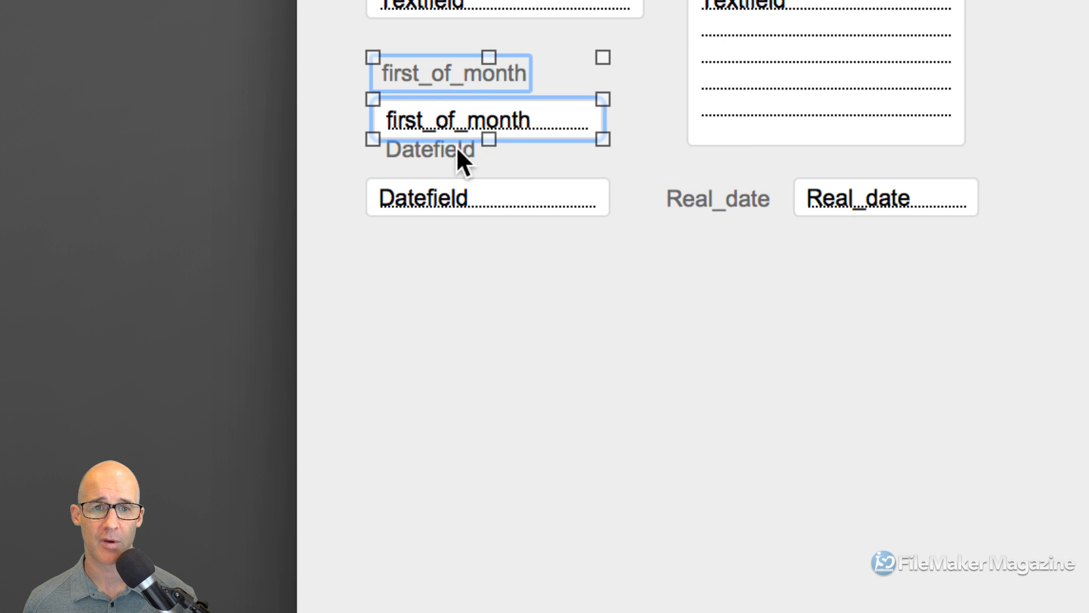
- Shift the Datefield and Real_date fields down with their labels, keeping them on one row below first_of_month
left_click(456, 148)
left_click(475, 199, "shift")
left_click_drag(476, 199, 486, 253)
left_click(732, 198)
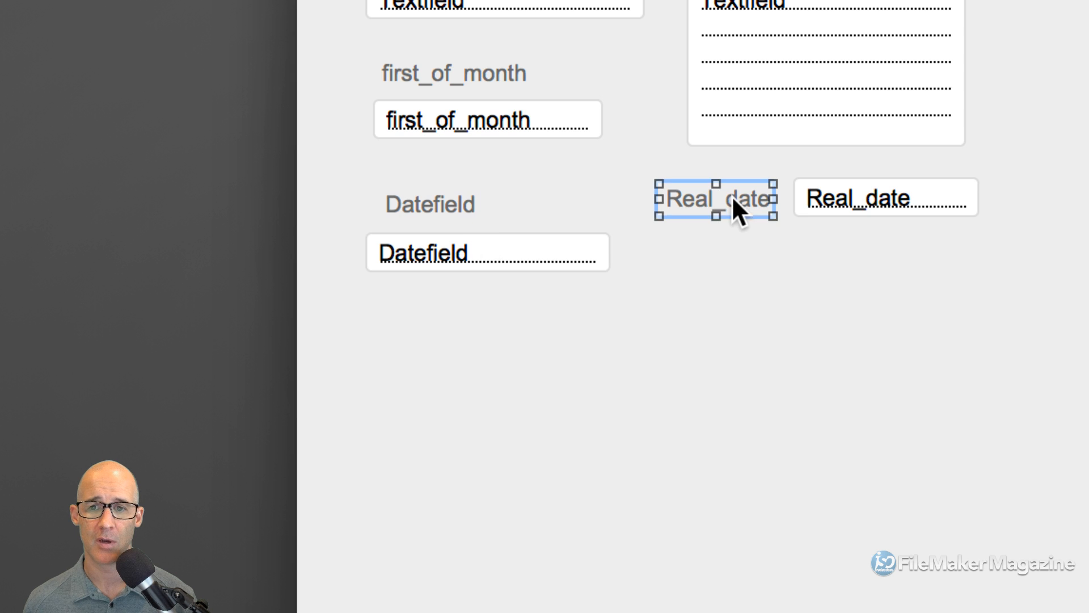
left_click(839, 206, "shift")
left_click_drag(839, 206, 852, 260)
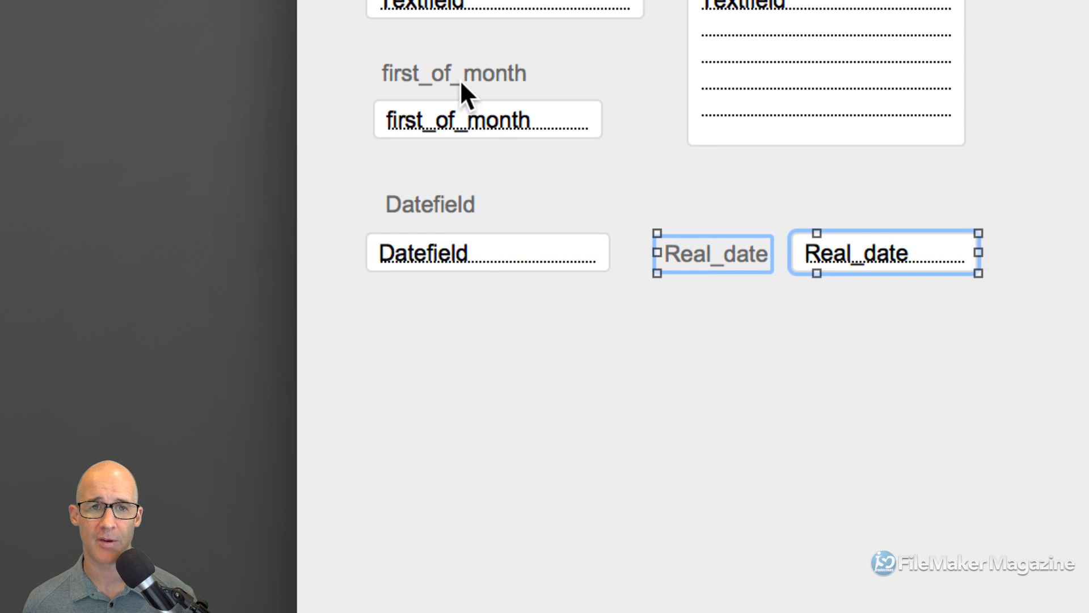
- Lower the first_of_month label and field slightly so they sit just above the Datefield label
left_click(460, 79)
left_click(462, 122, "shift")
left_click_drag(462, 121, 462, 149)
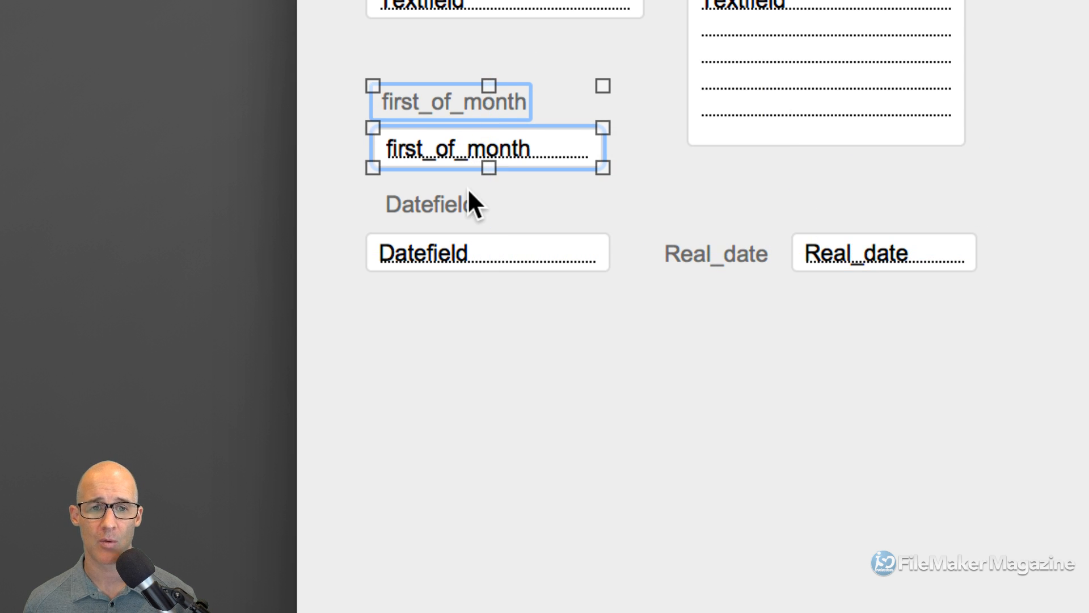
- Switch to Browse mode, enter 9/1/2017 in the first_of_month field, and place the cursor in Datefield
key("super+b")
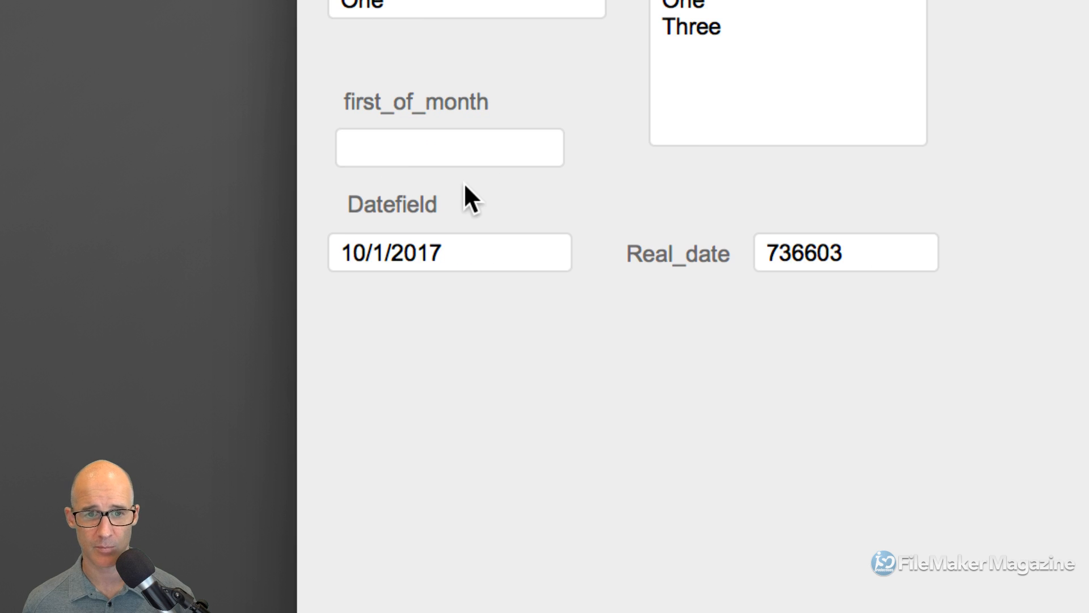
left_click(375, 147)
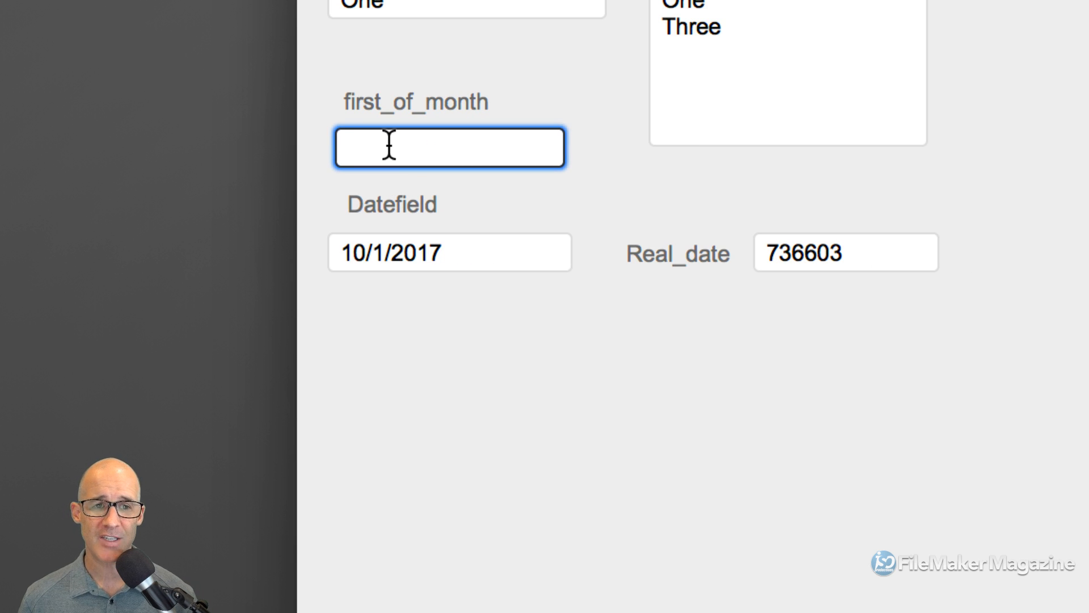
type("9")
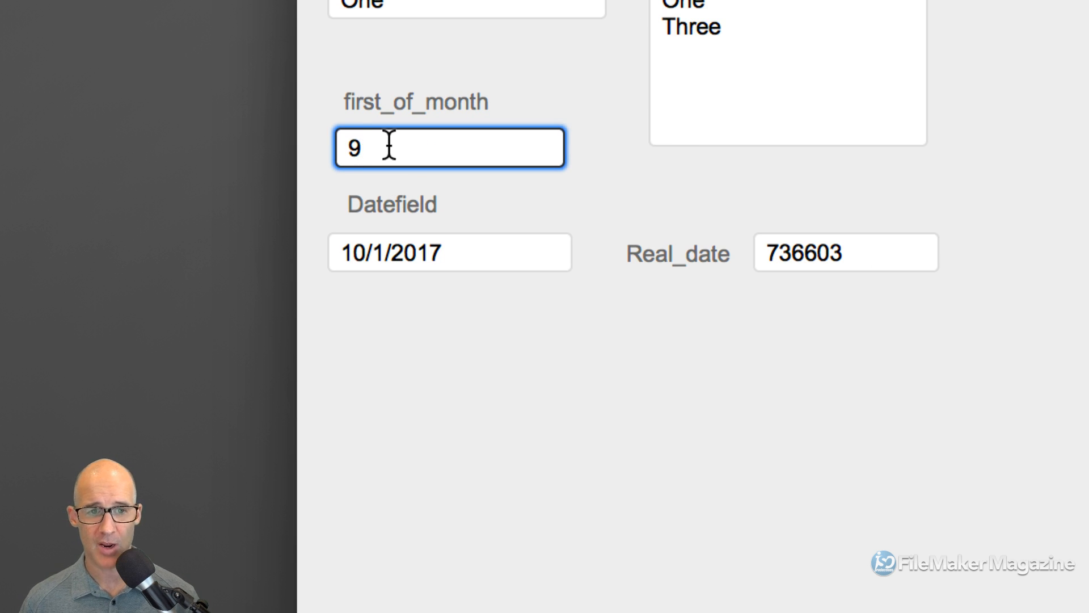
type("/1/2")
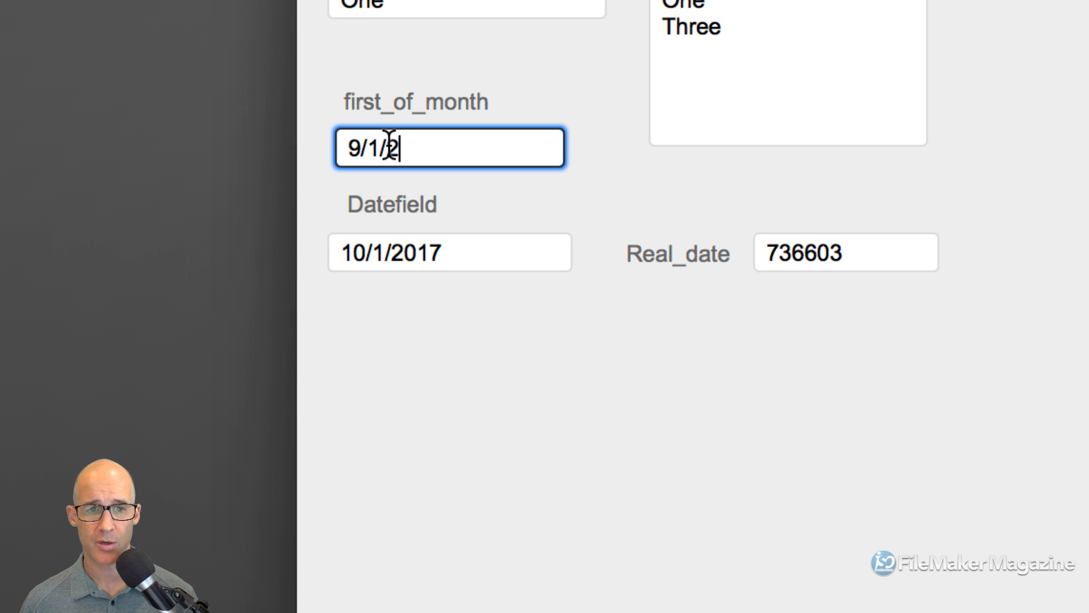
type("0")
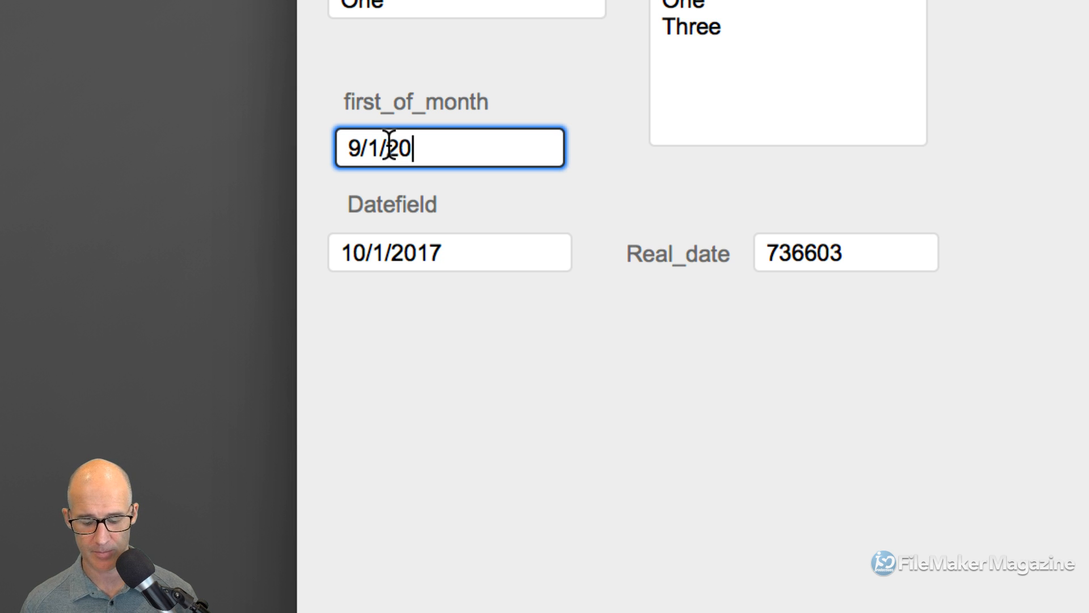
type("7")
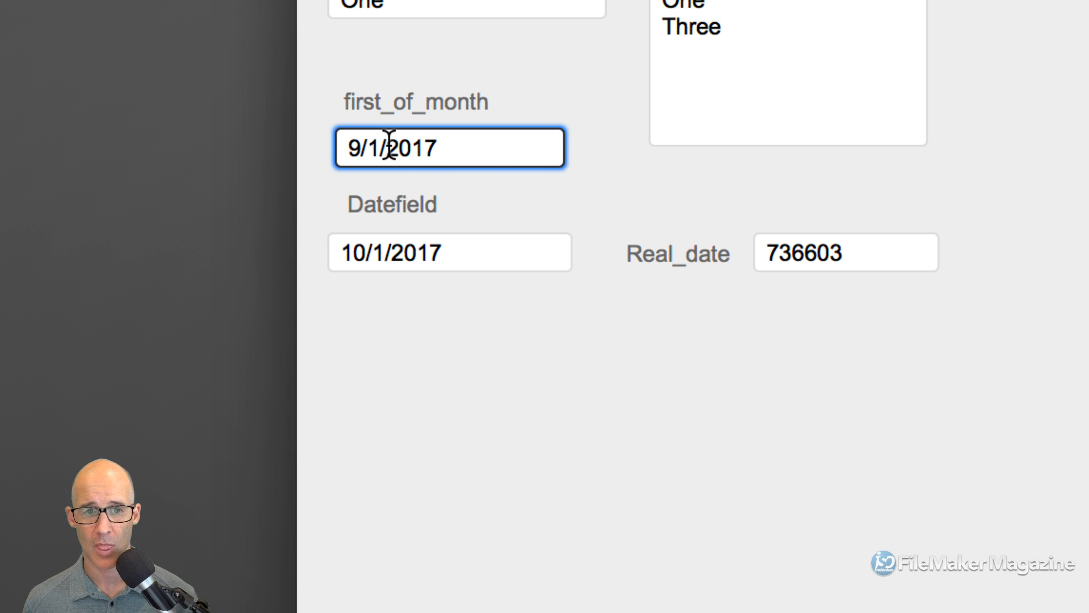
left_click(587, 153)
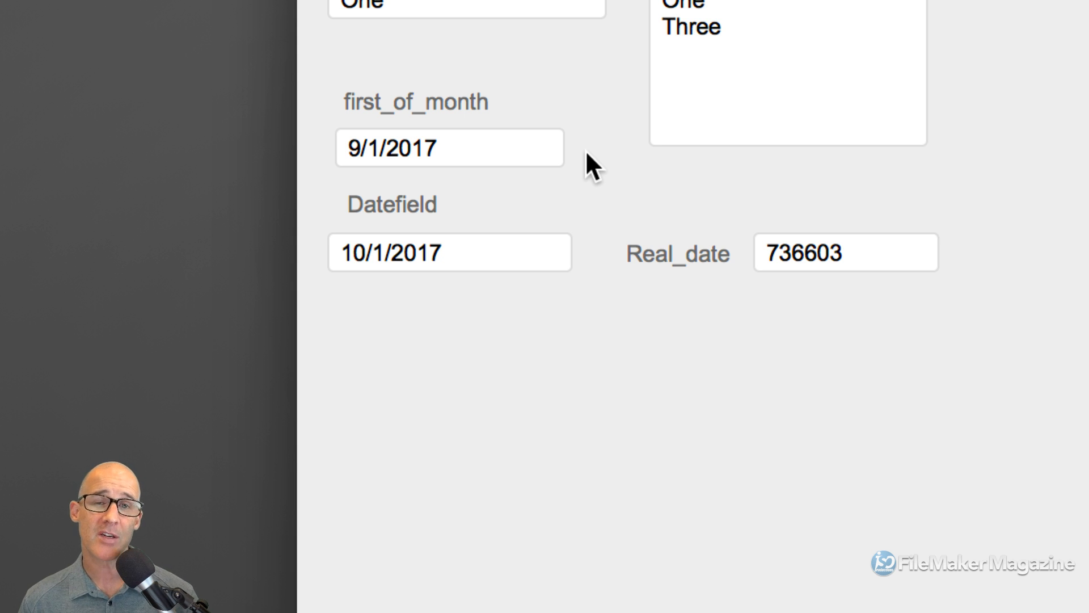
left_click(360, 250)
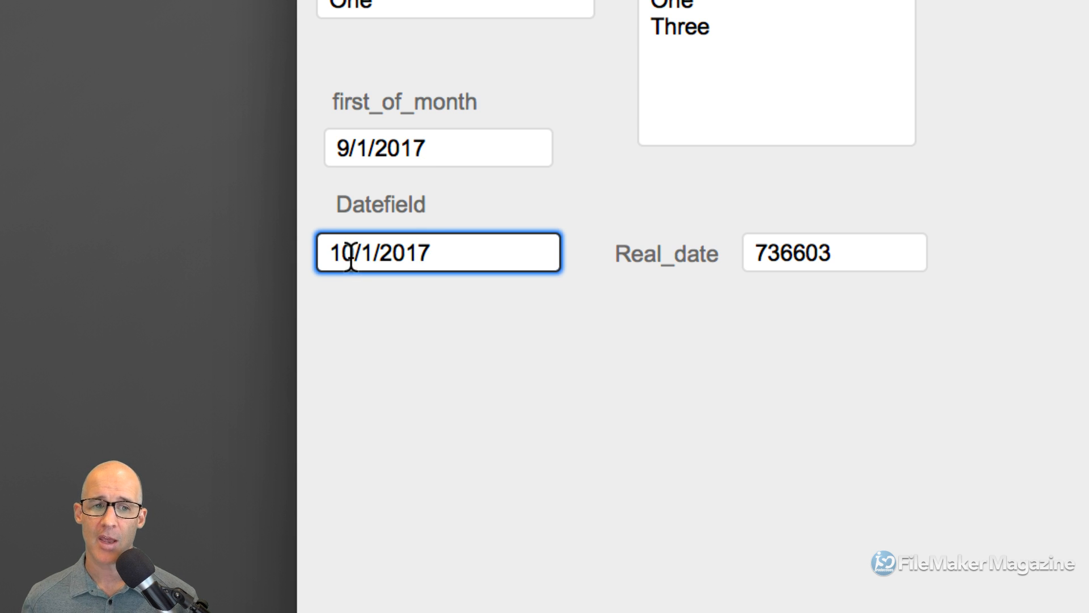
scroll(351, 257, "left", 1)
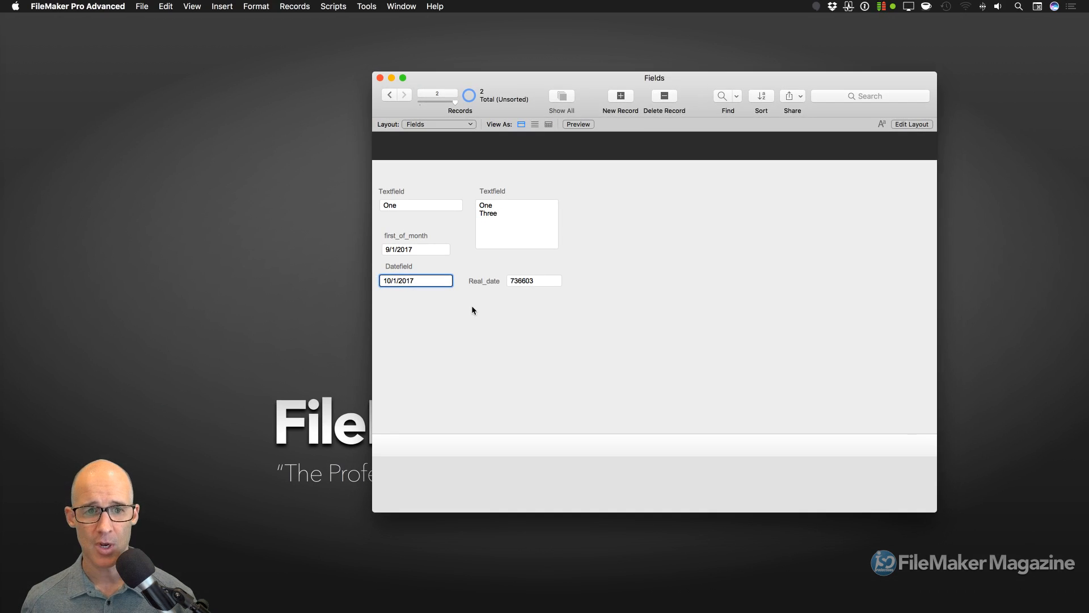
- Create a Calculation field named days in month in the Fields table
key("super+shift+d")
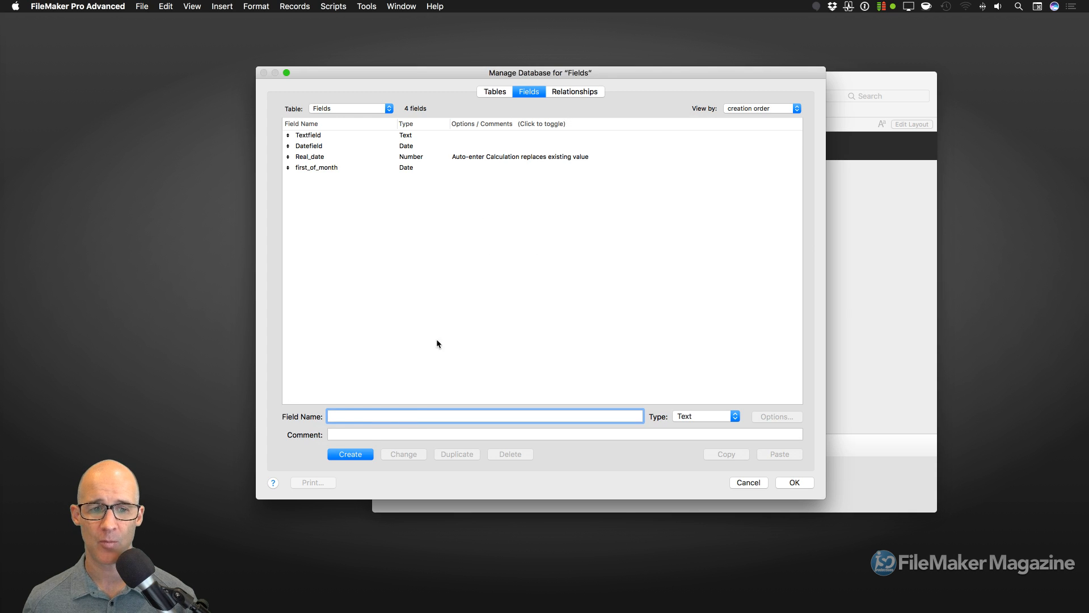
type("days in")
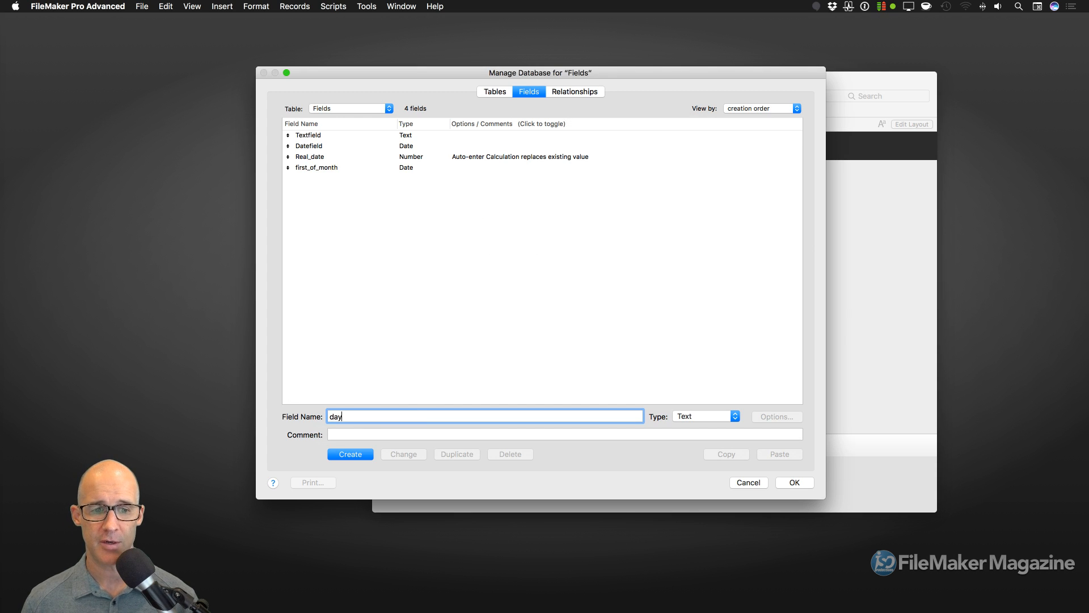
type(" month")
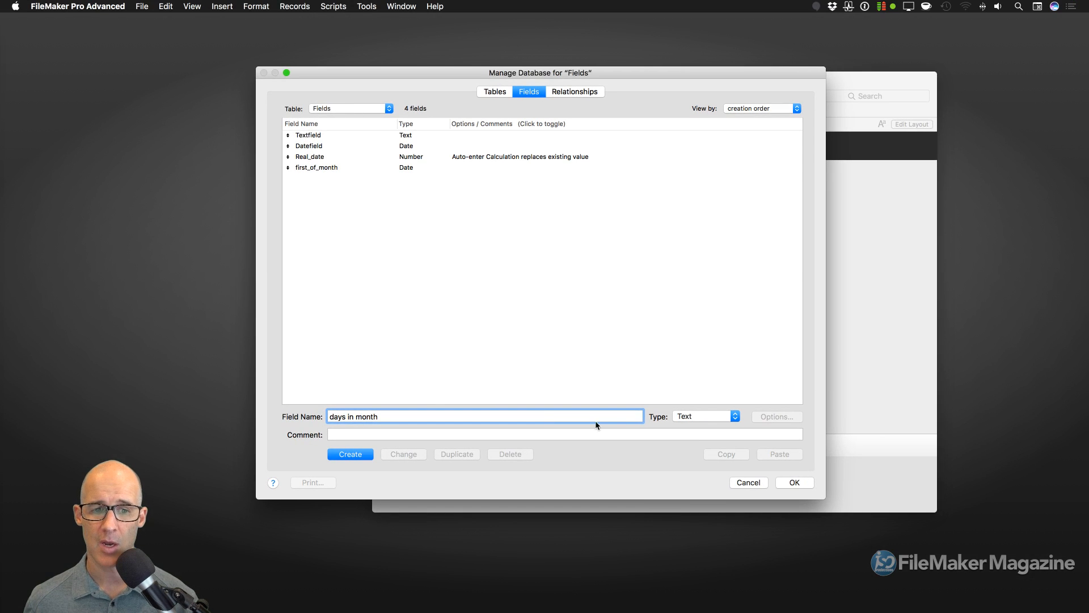
left_click(703, 417)
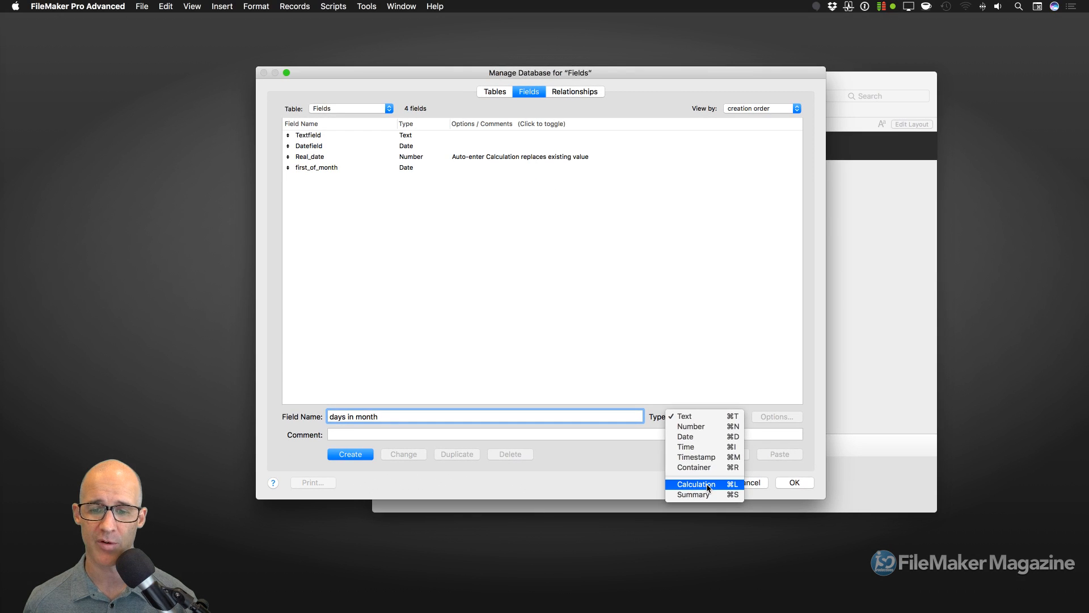
left_click(706, 478)
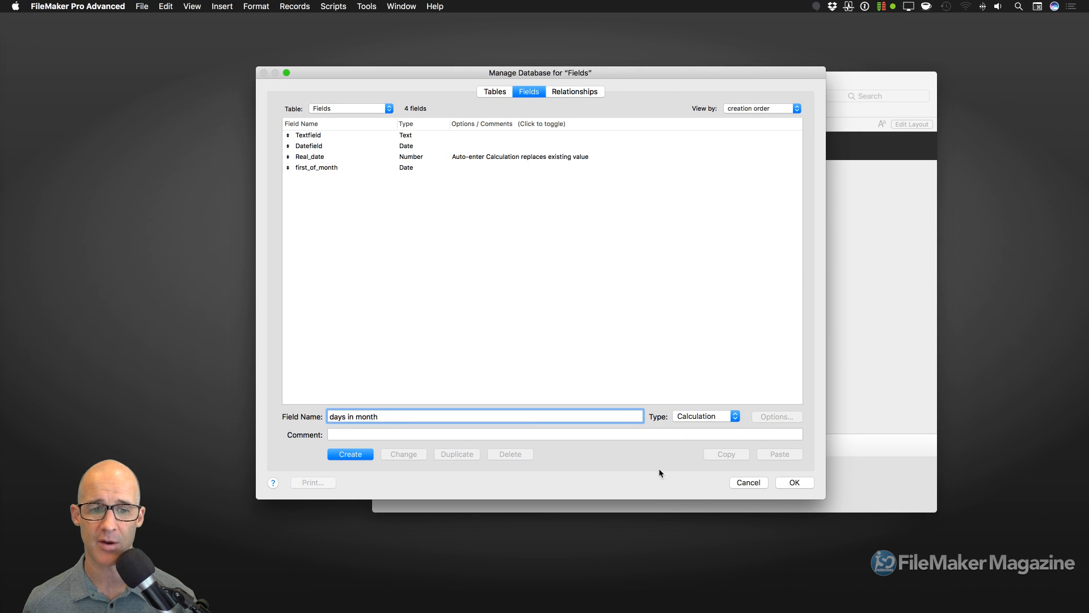
left_click(364, 456)
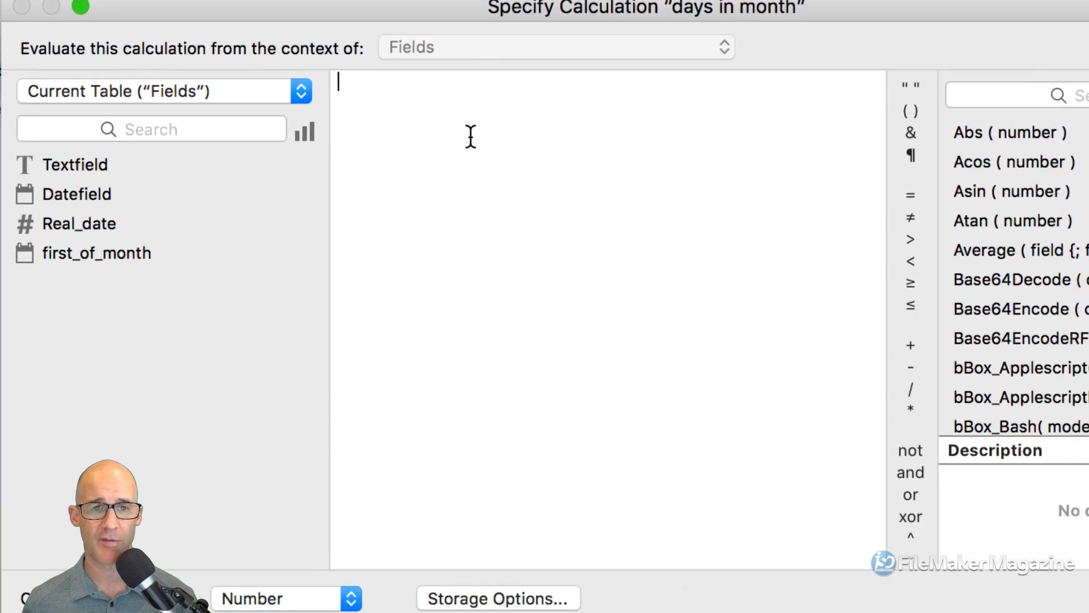
left_click_drag(481, 56, 532, 55)
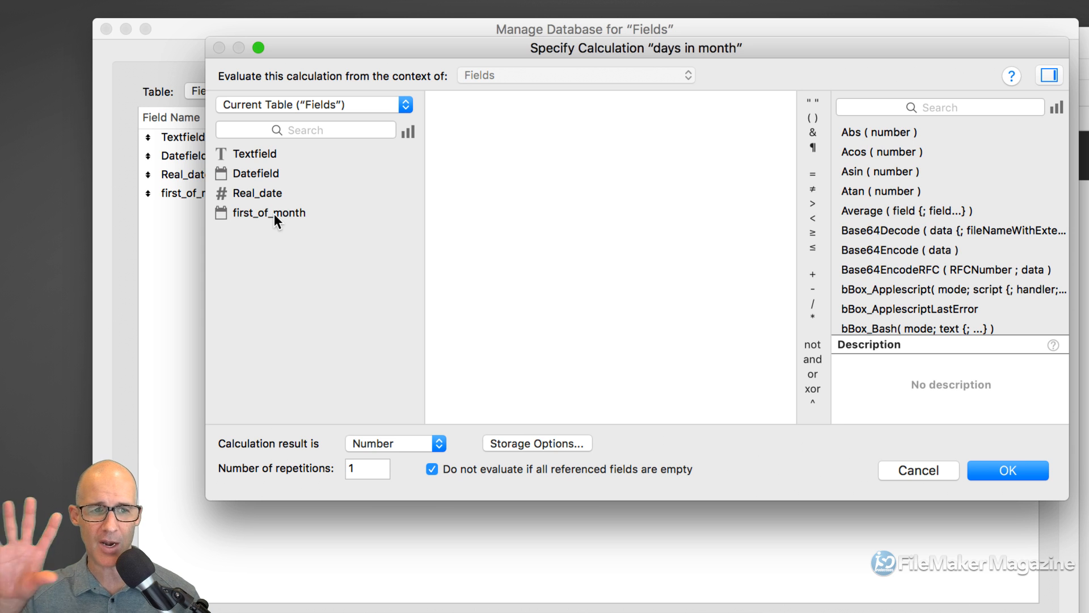
left_click(268, 171)
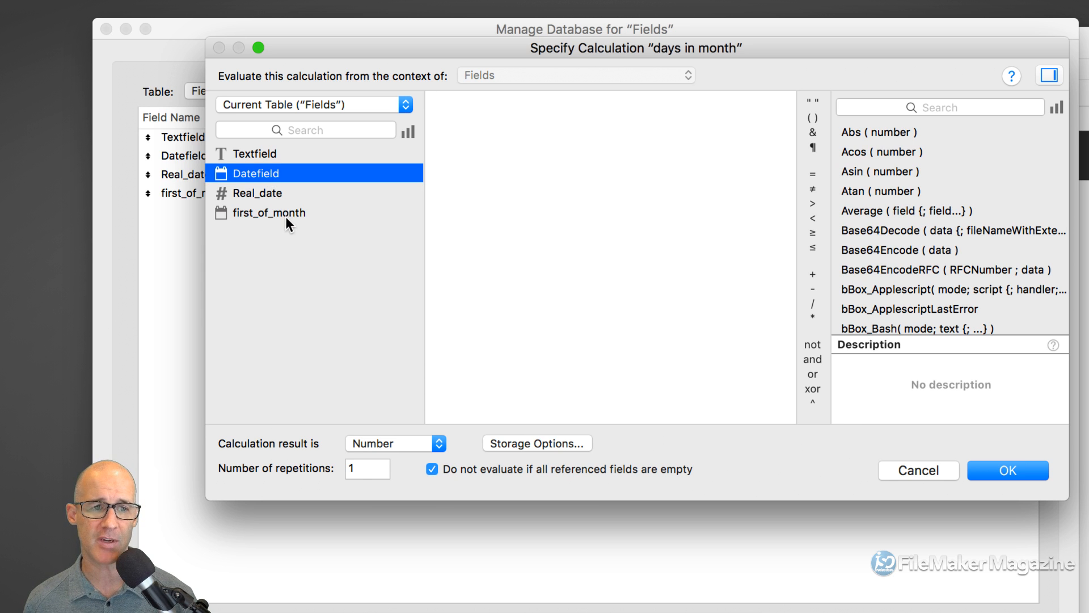
left_click(286, 221)
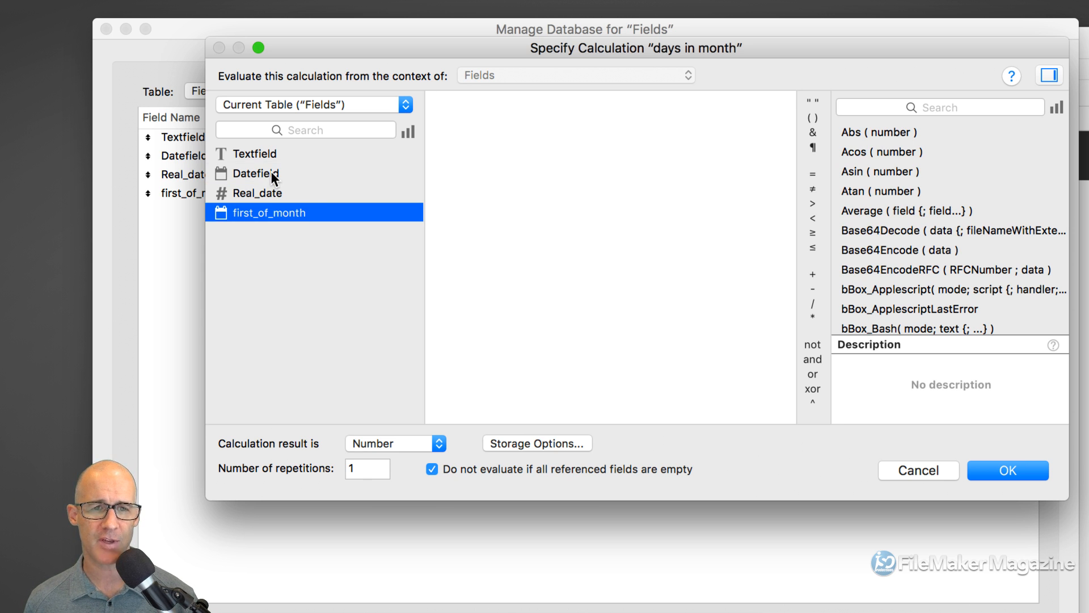
double_click(292, 213)
type("-")
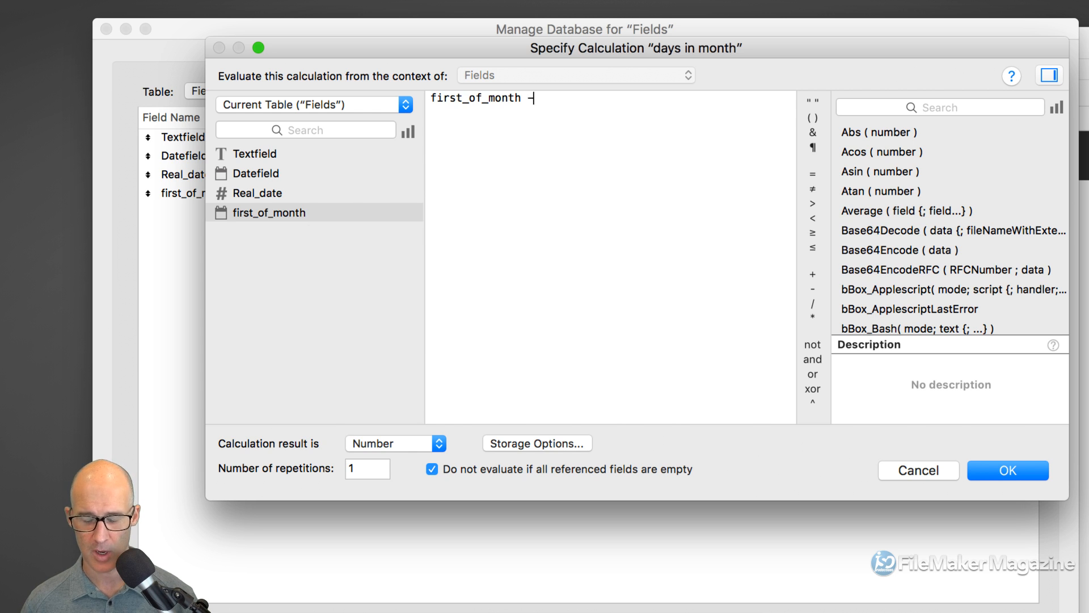
left_click(283, 174)
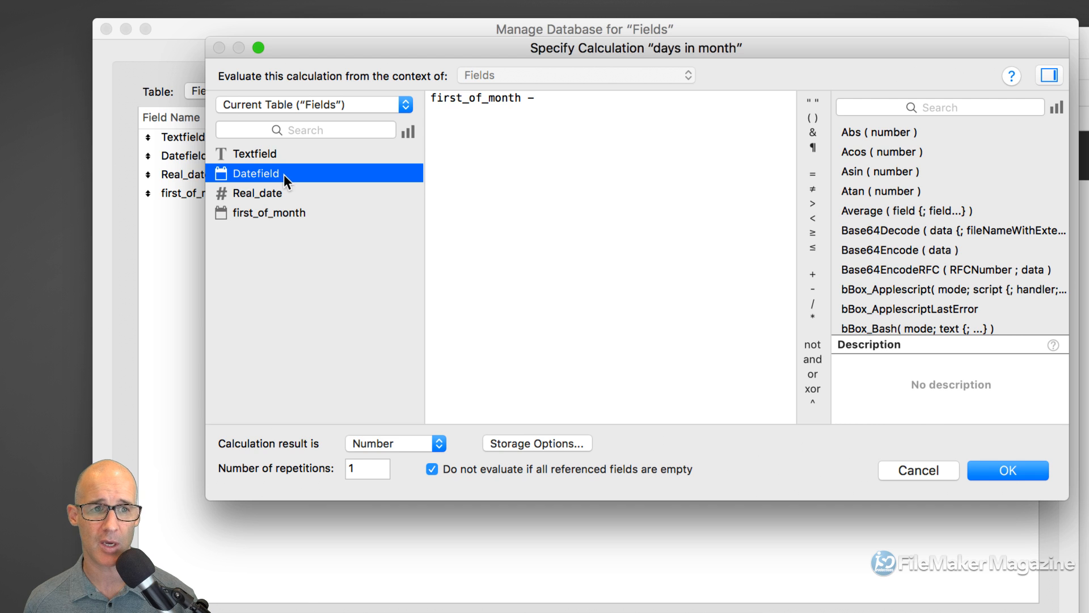
- Define the days in month formula as Datefield - first_of_month with a Number result
left_click_drag(554, 122, 448, 88)
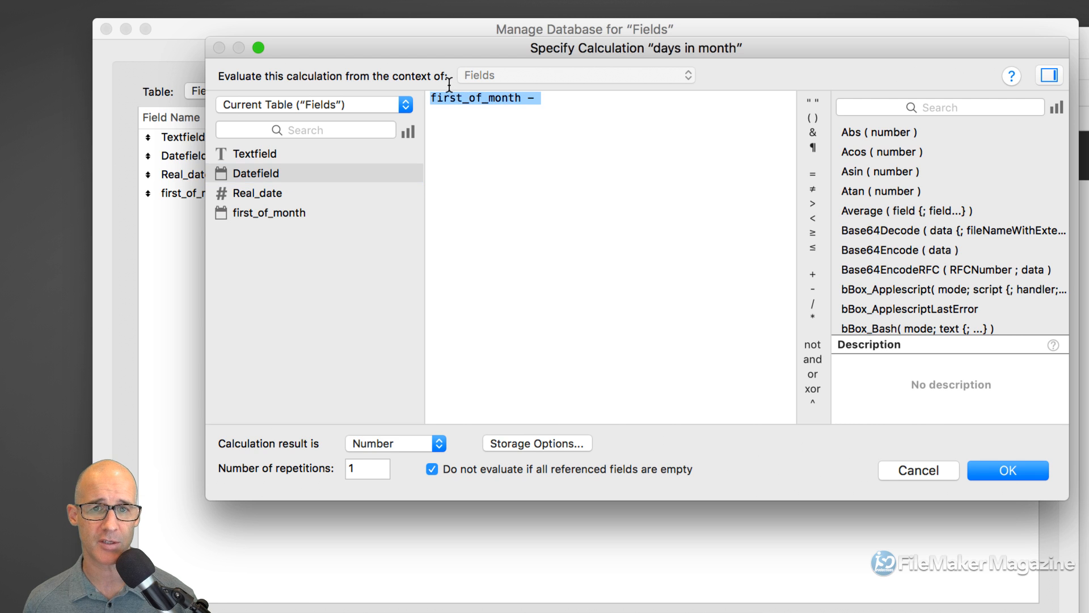
double_click(268, 171)
type("-")
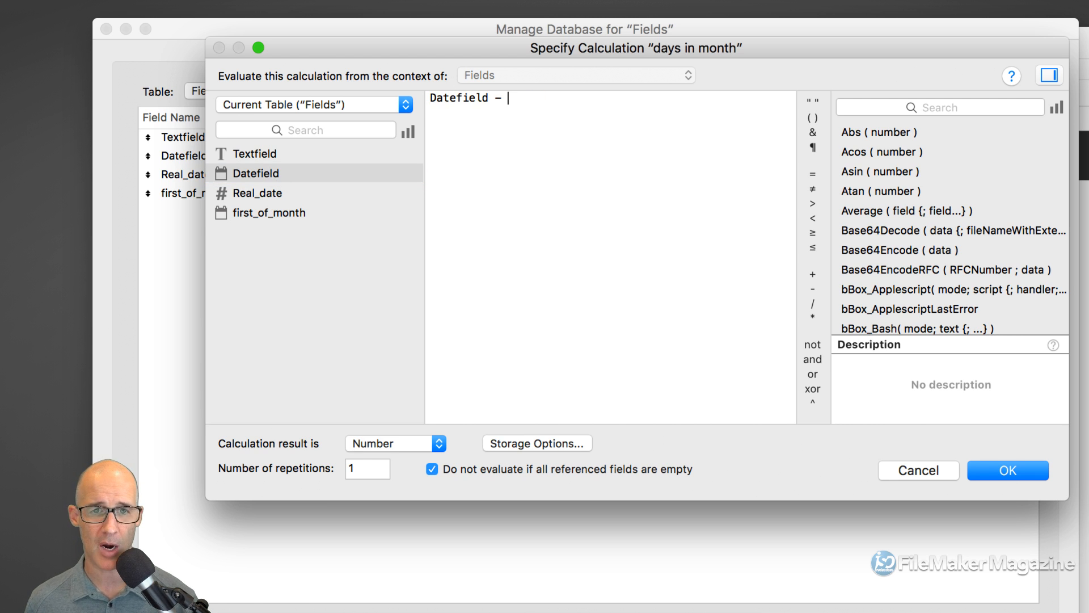
double_click(285, 214)
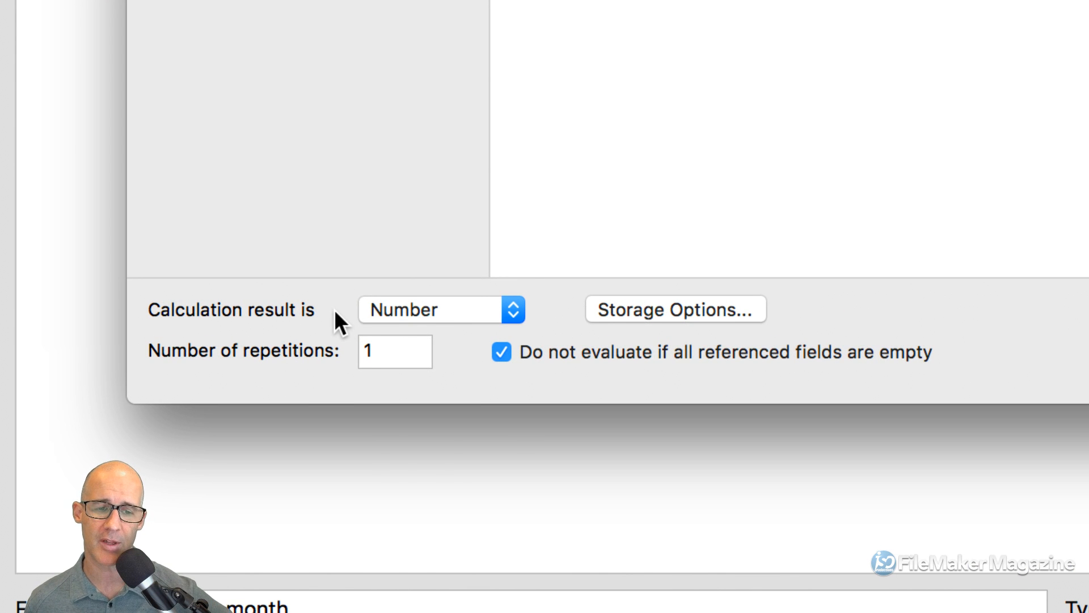
left_click(446, 305)
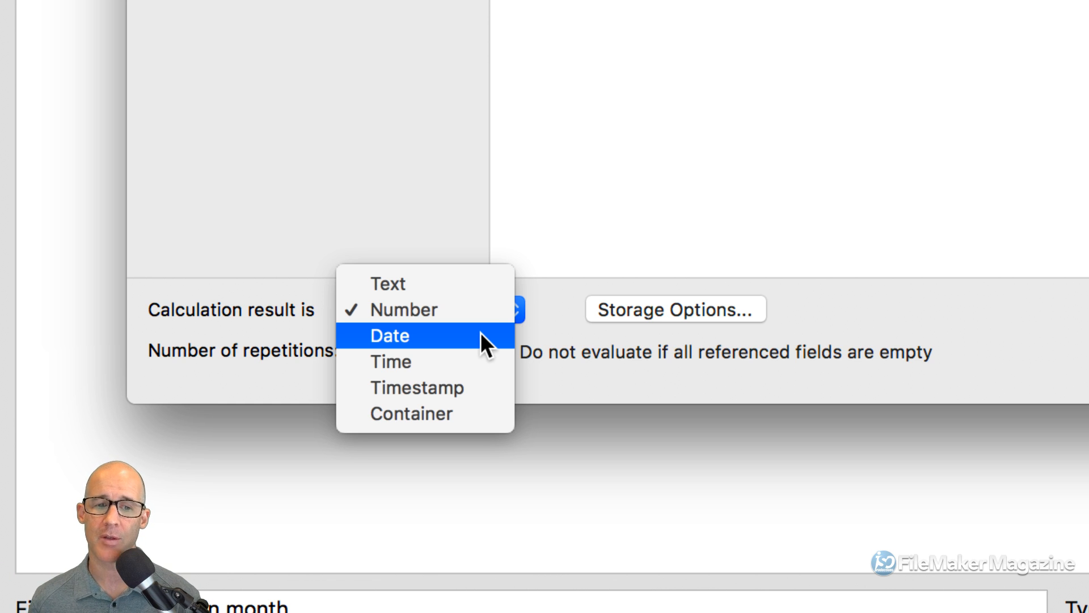
left_click(478, 309)
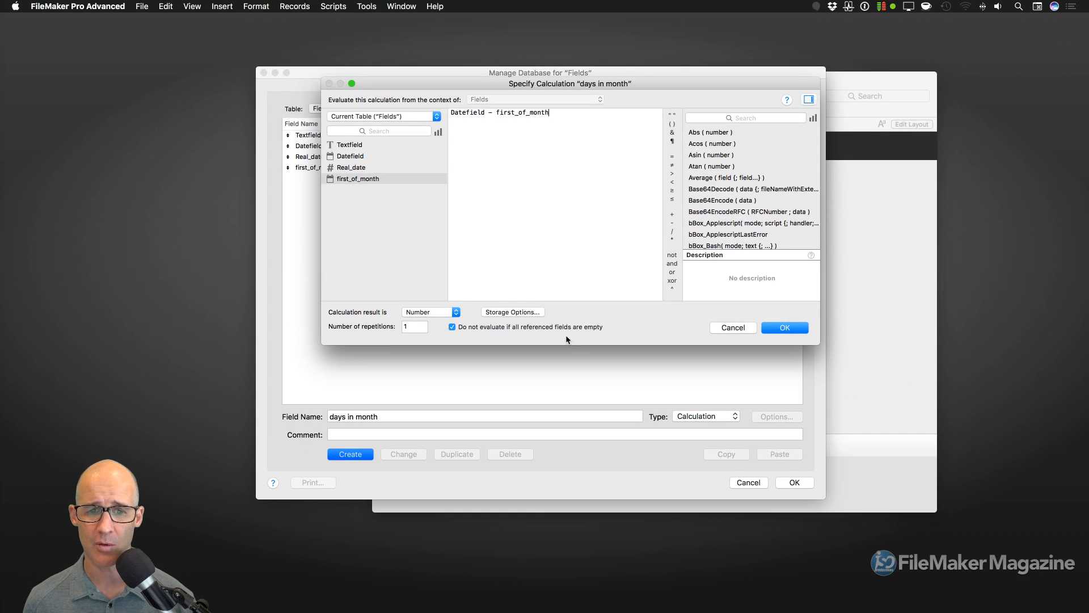
left_click(787, 329)
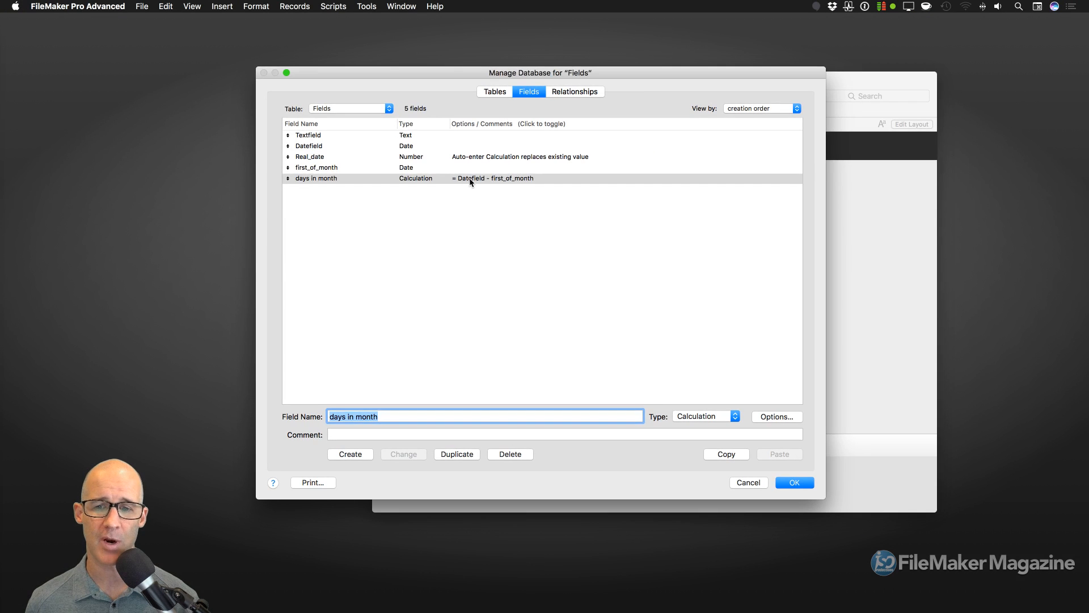
- Set the days in month calculation to be unstored and recalculate when needed, then save the database definition
left_click(474, 183)
double_click(470, 181)
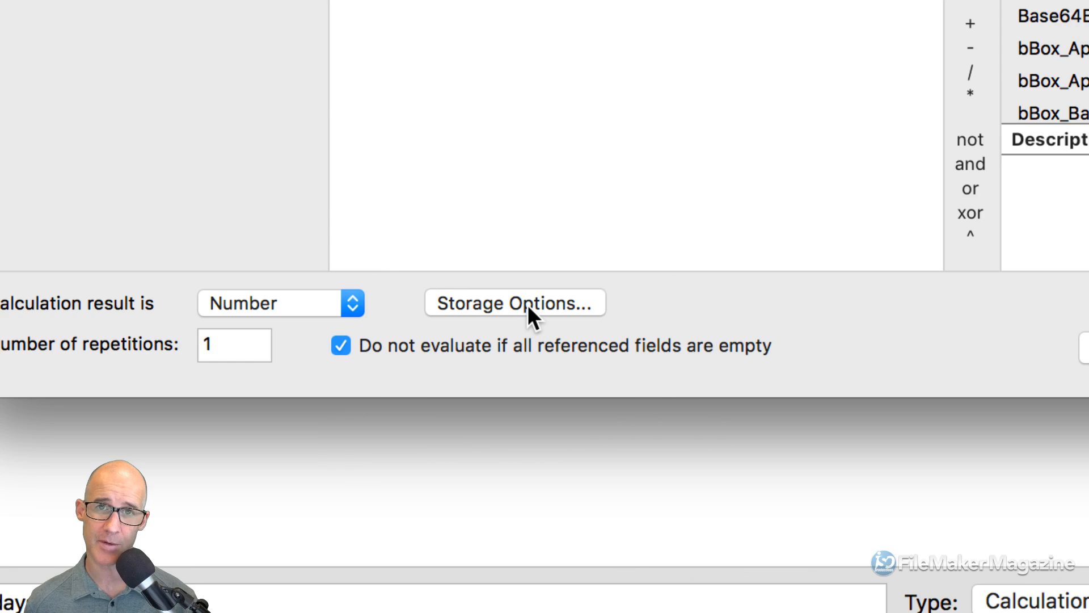
left_click(527, 304)
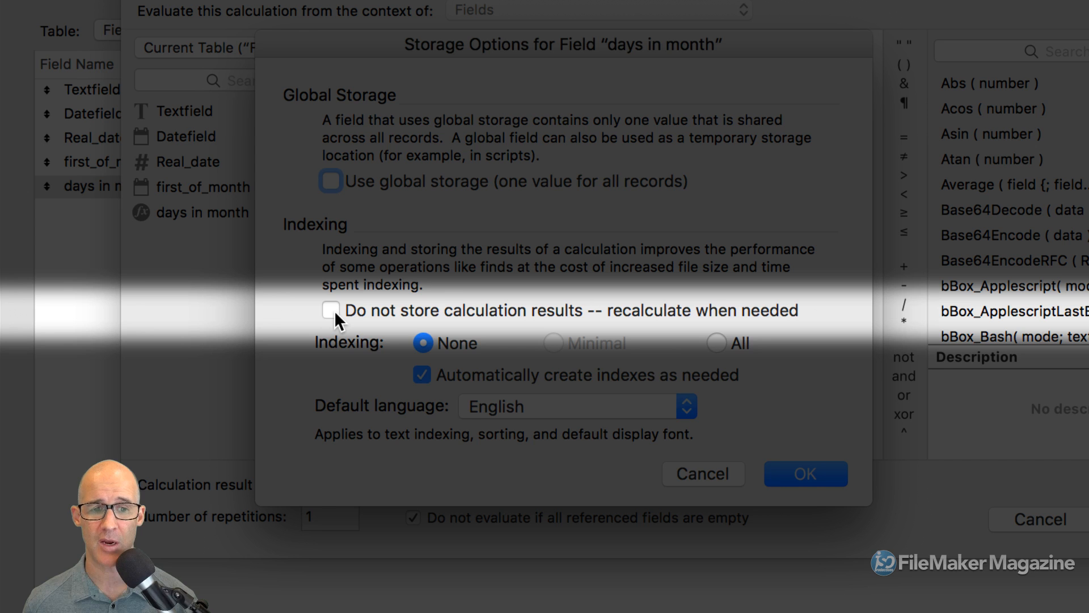
left_click(335, 311)
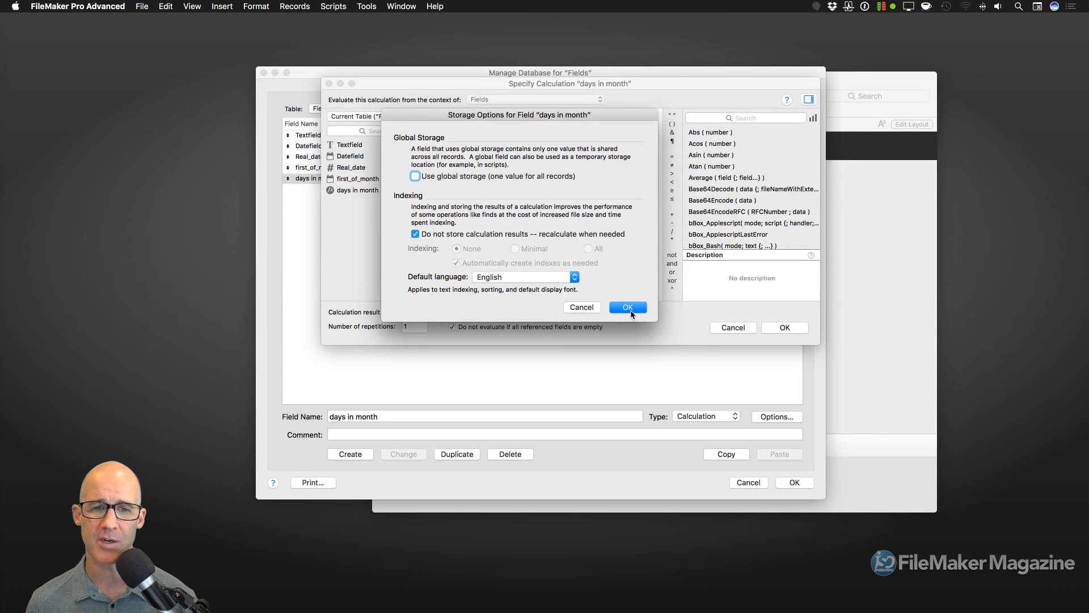
left_click(814, 481)
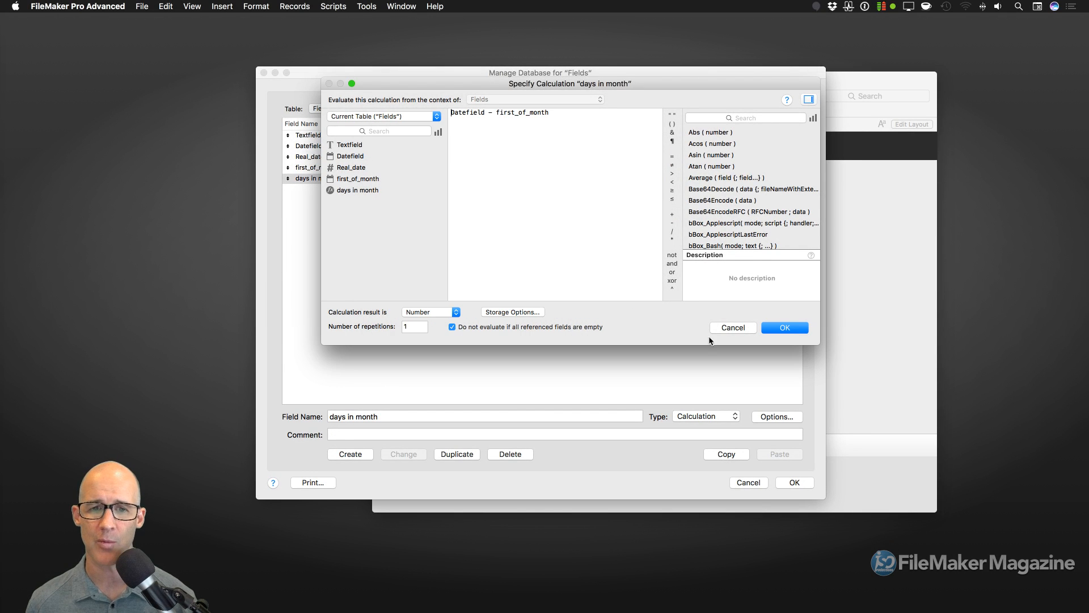
left_click(792, 329)
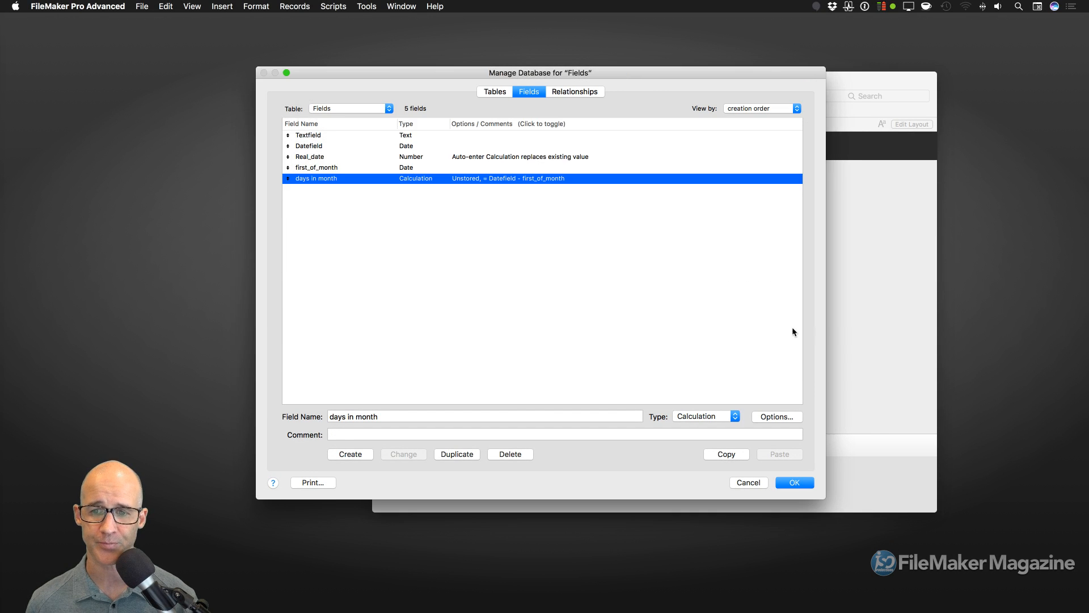
left_click(794, 482)
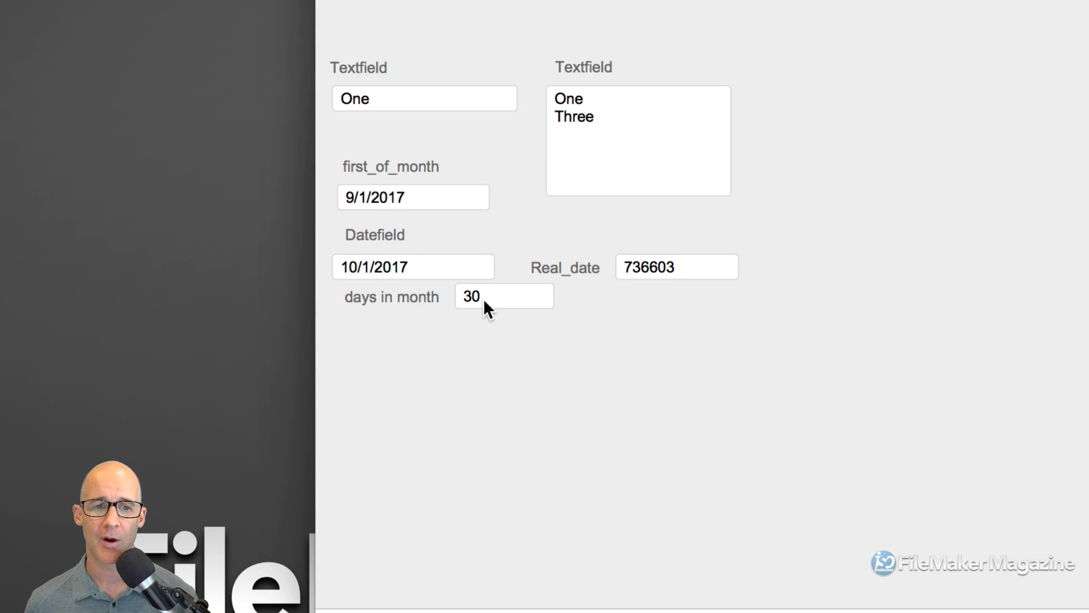
- Change the Datefield date to 11/1/2017
left_click(369, 267)
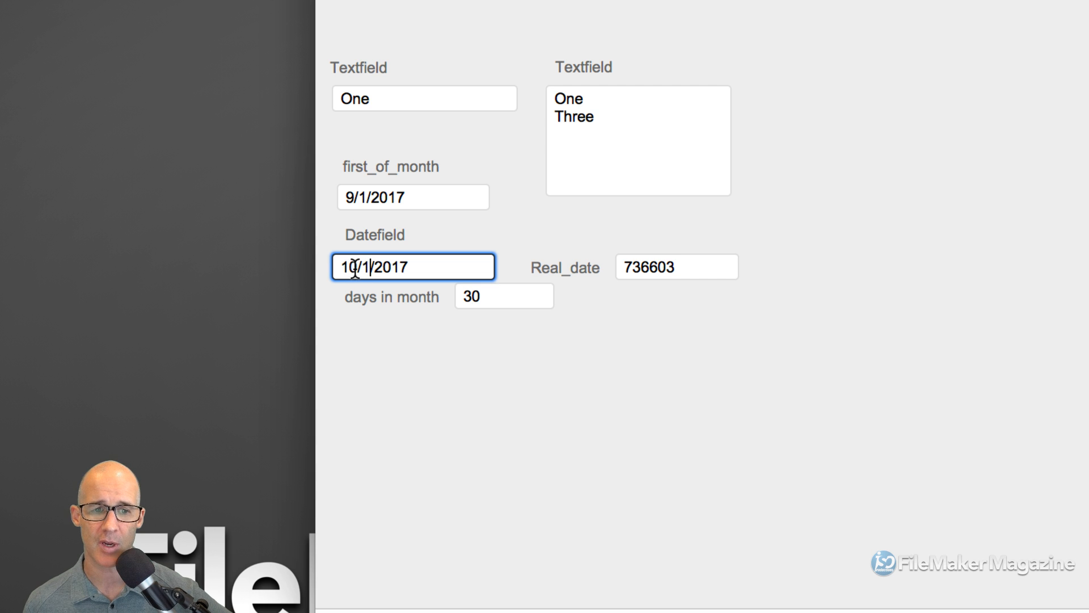
left_click_drag(356, 268, 339, 269)
type("11")
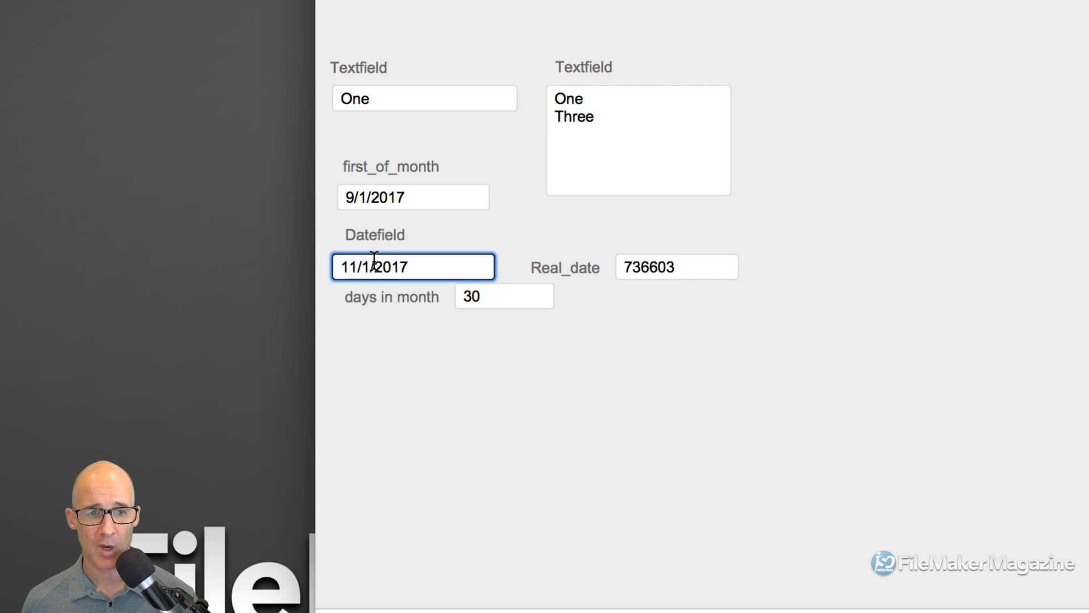
- Change the first_of_month date to 10/1/2017 and commit the record
left_click(354, 199)
left_click_drag(354, 198, 334, 213)
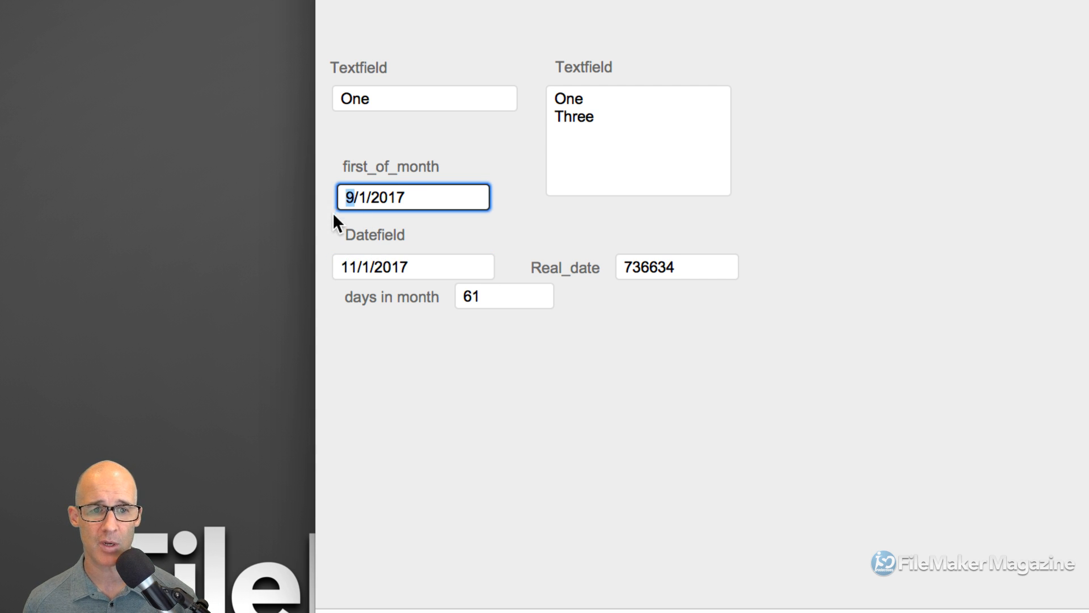
type("10")
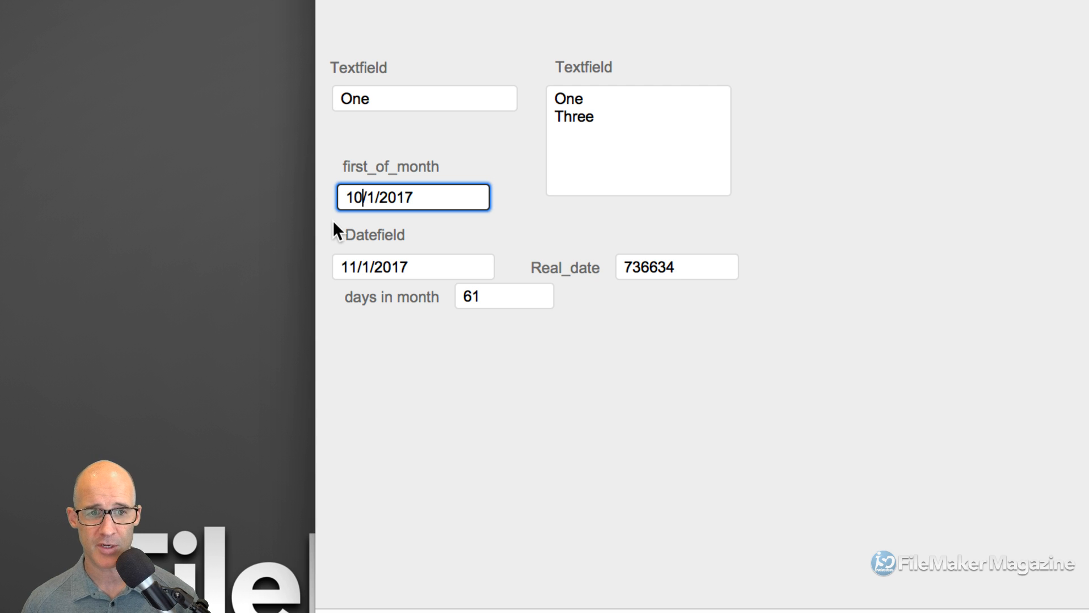
left_click(494, 229)
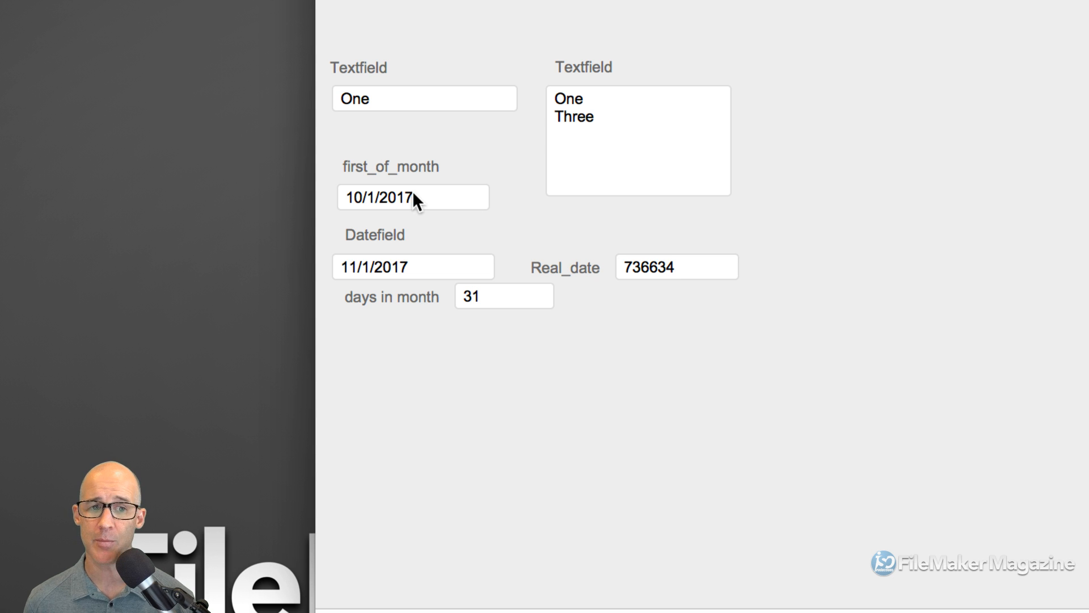
left_click(656, 267)
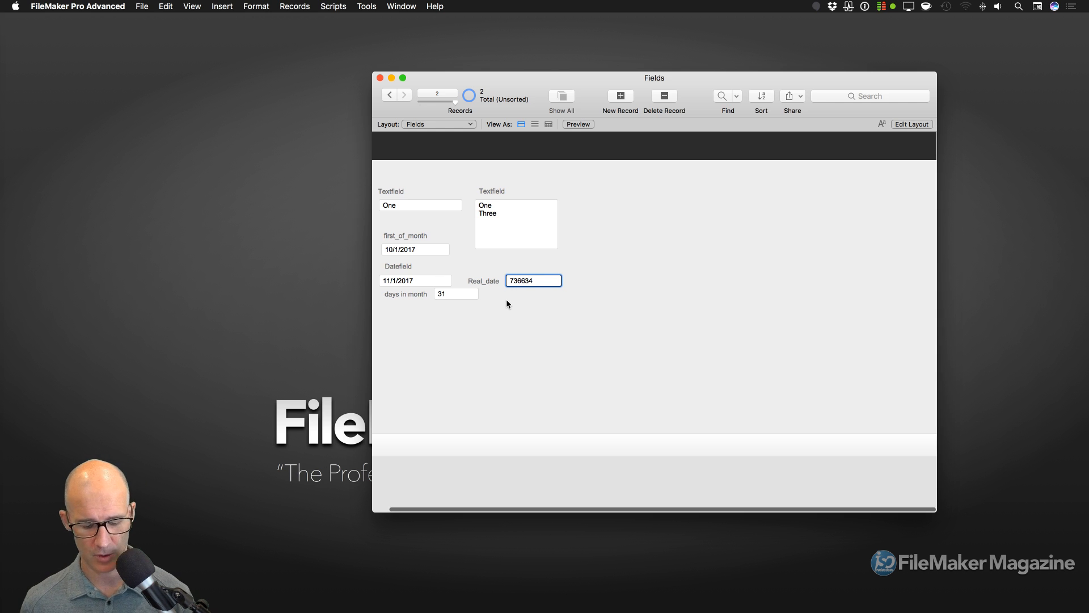
- Create a Time field named time_field in the Fields table and save the database definition
key("super+shift+d")
type("t")
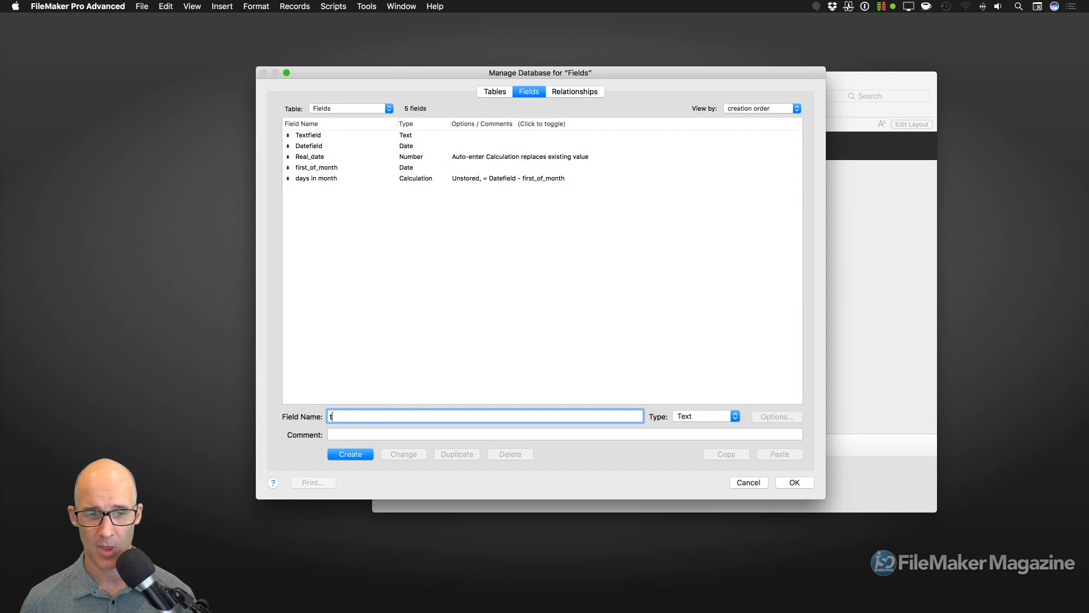
type("ime_field")
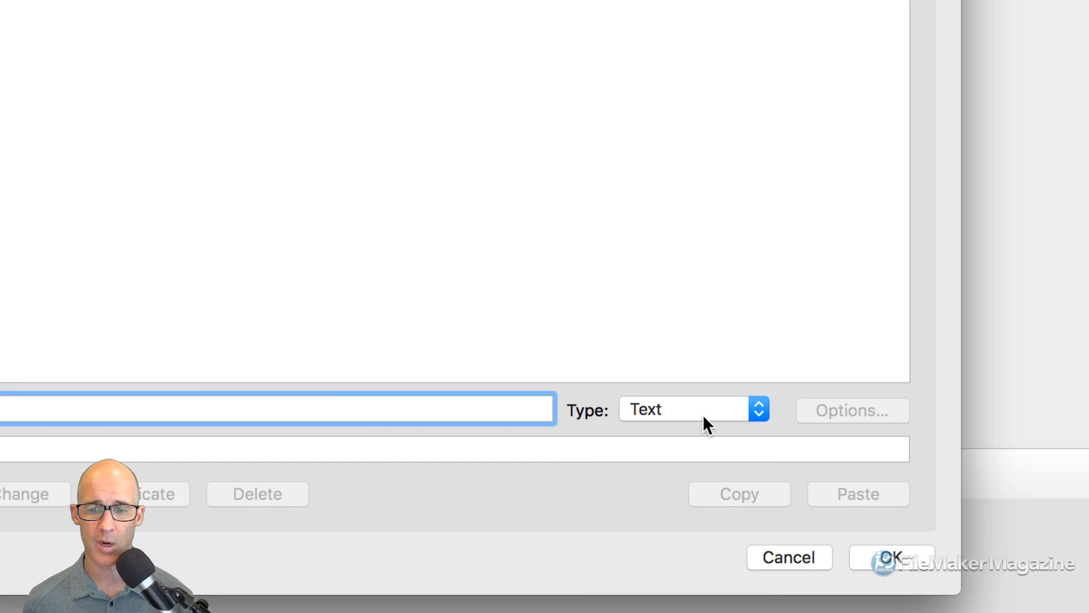
left_click(711, 416)
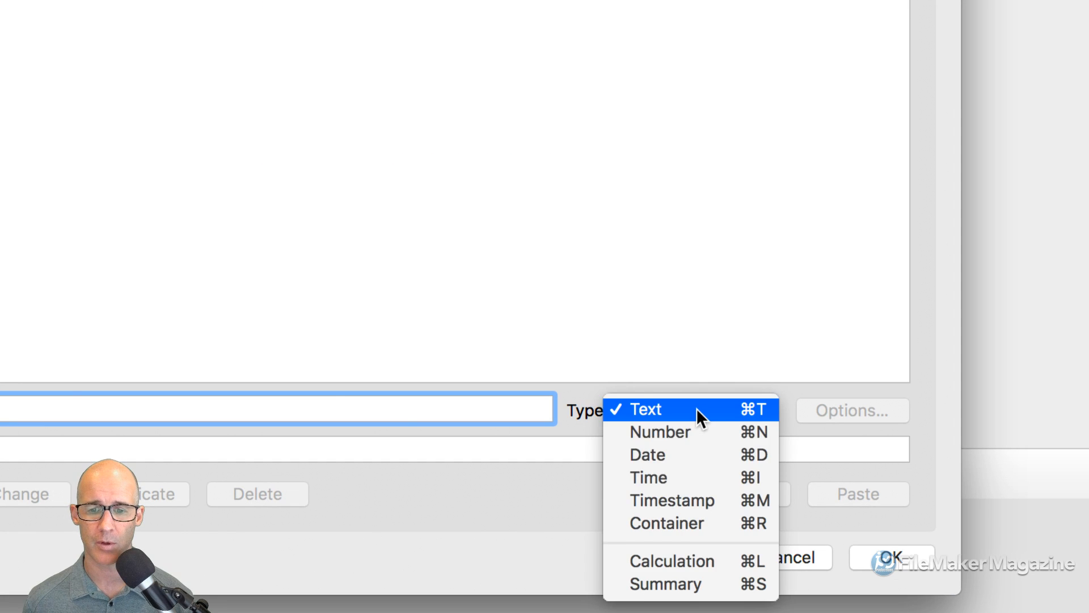
scroll(706, 443, "down", 1)
left_click(694, 473)
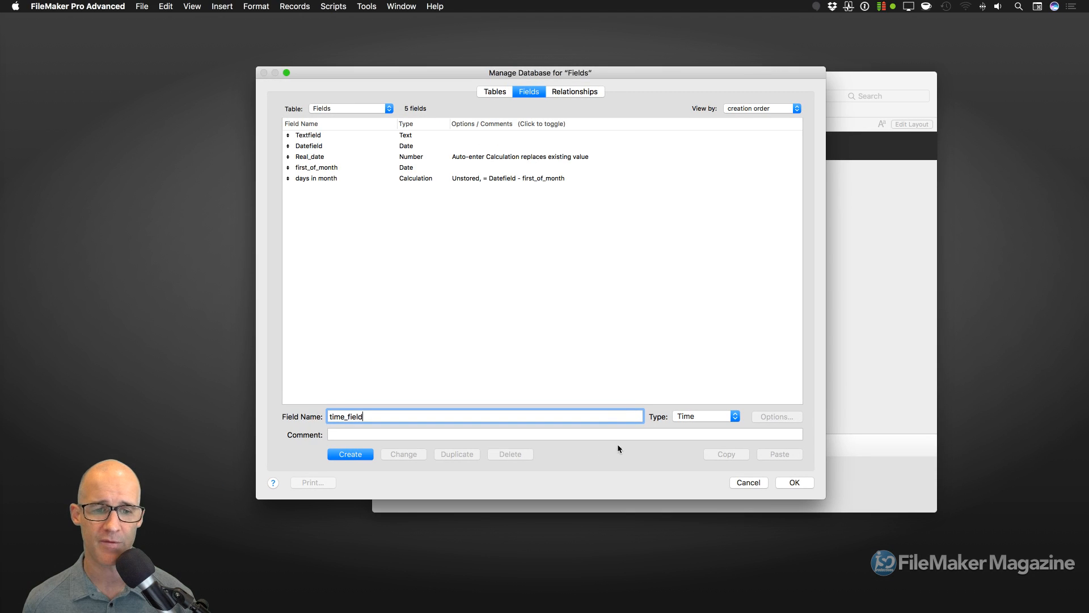
key("Return")
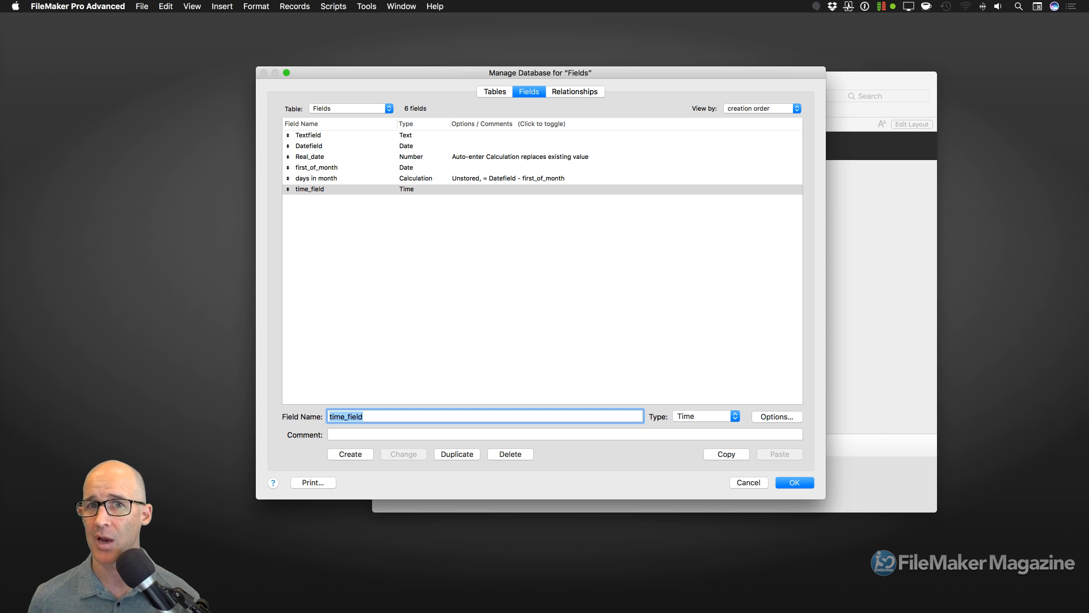
left_click(800, 483)
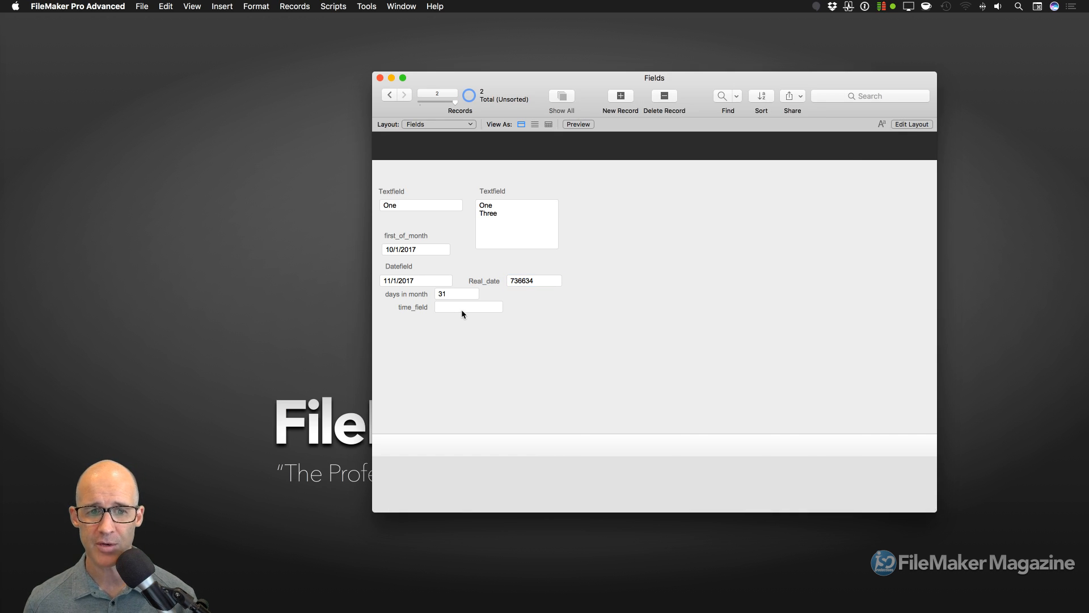
- Move time_field and its label slightly down, away from days in month, on the layout and return to Browse mode
key("super+l")
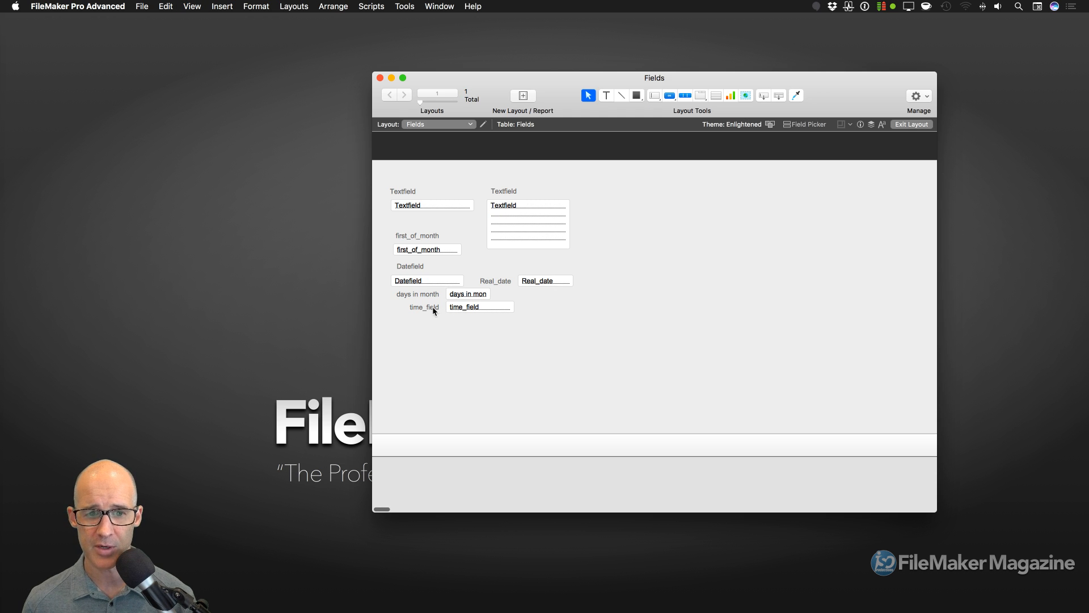
left_click(433, 307)
left_click(460, 310, "shift")
left_click_drag(462, 310, 474, 322)
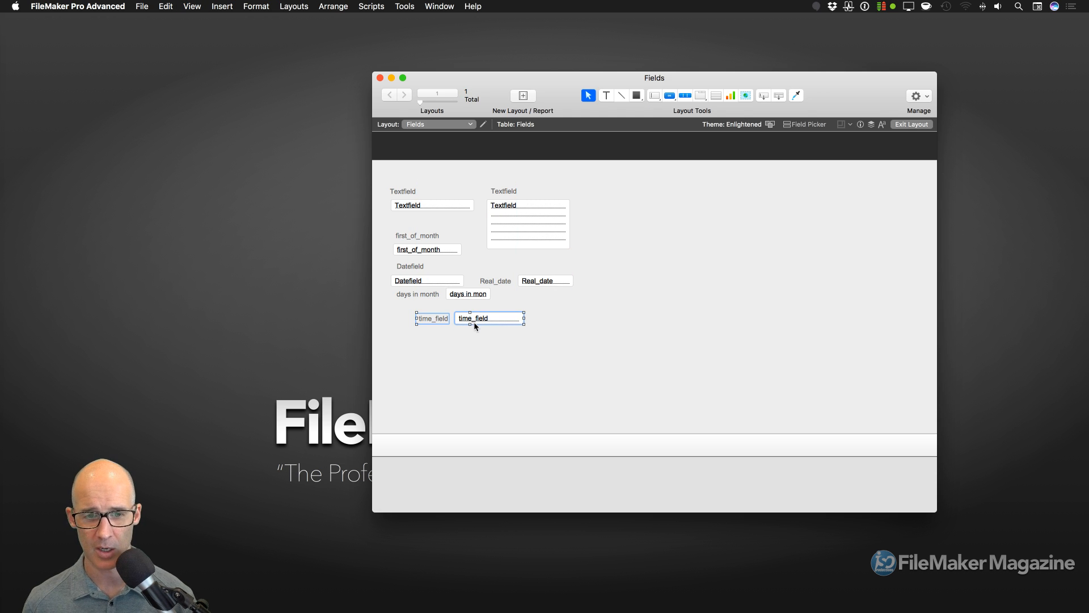
key("super+b")
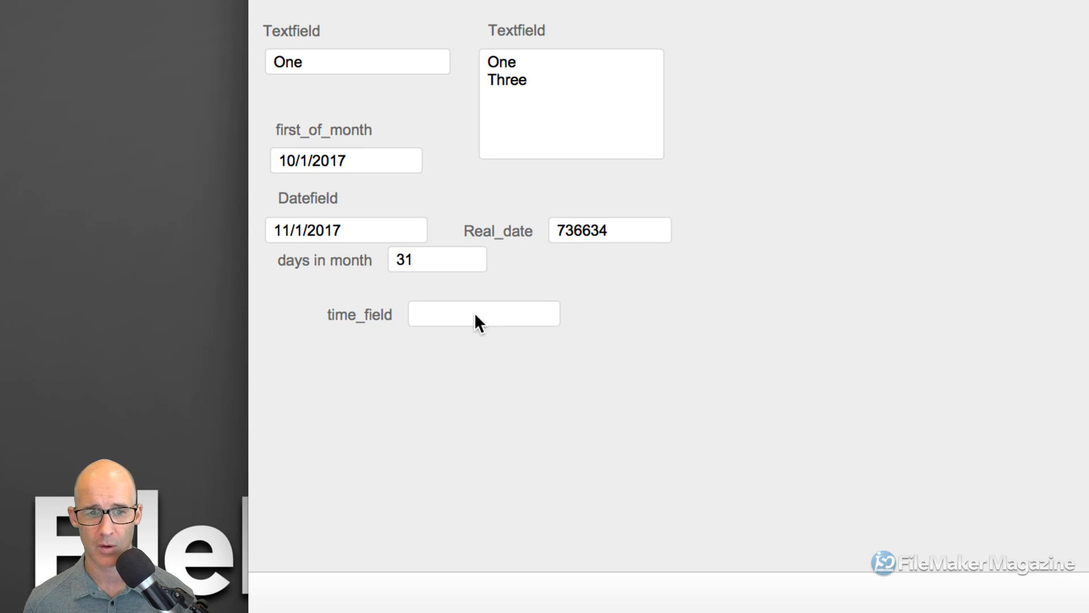
- Try single-digit hours from 0 to 4 in time_field and commit the value 4
left_click(475, 318)
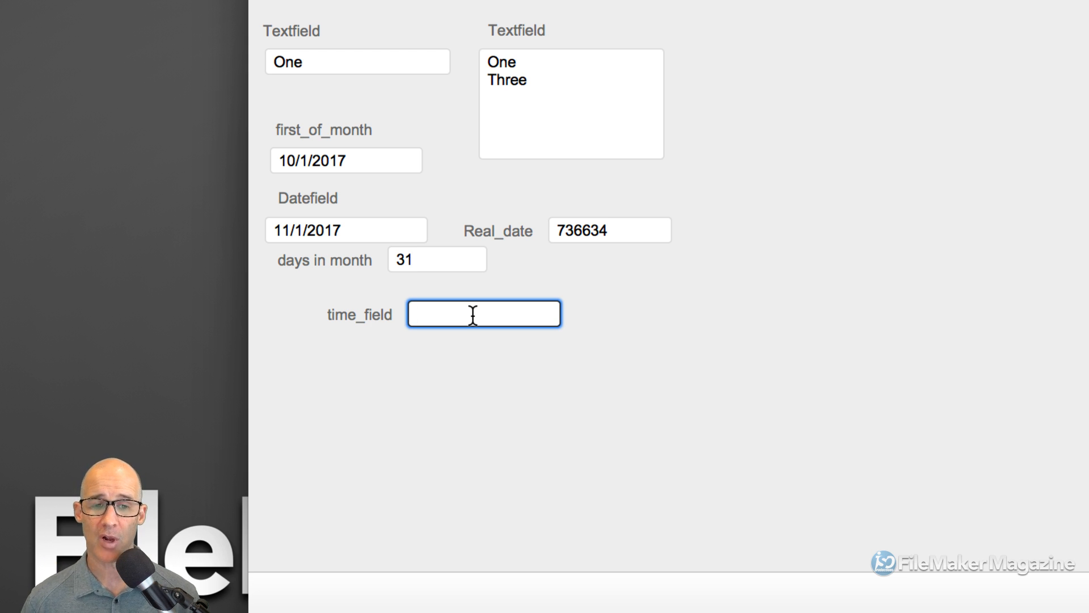
type("0")
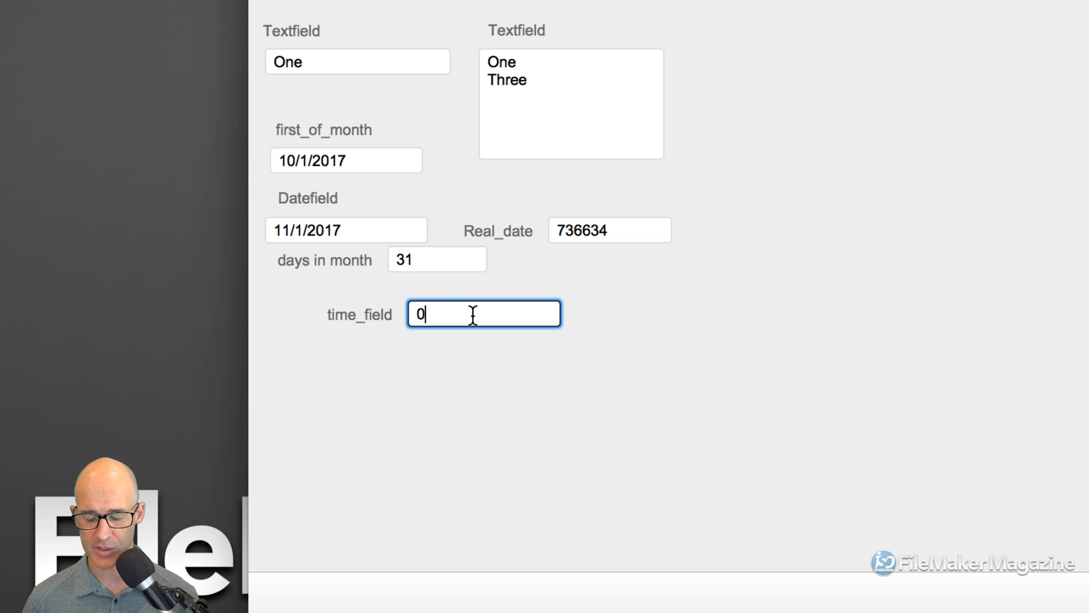
key("BackSpace")
type("1")
key("BackSpace")
type("2")
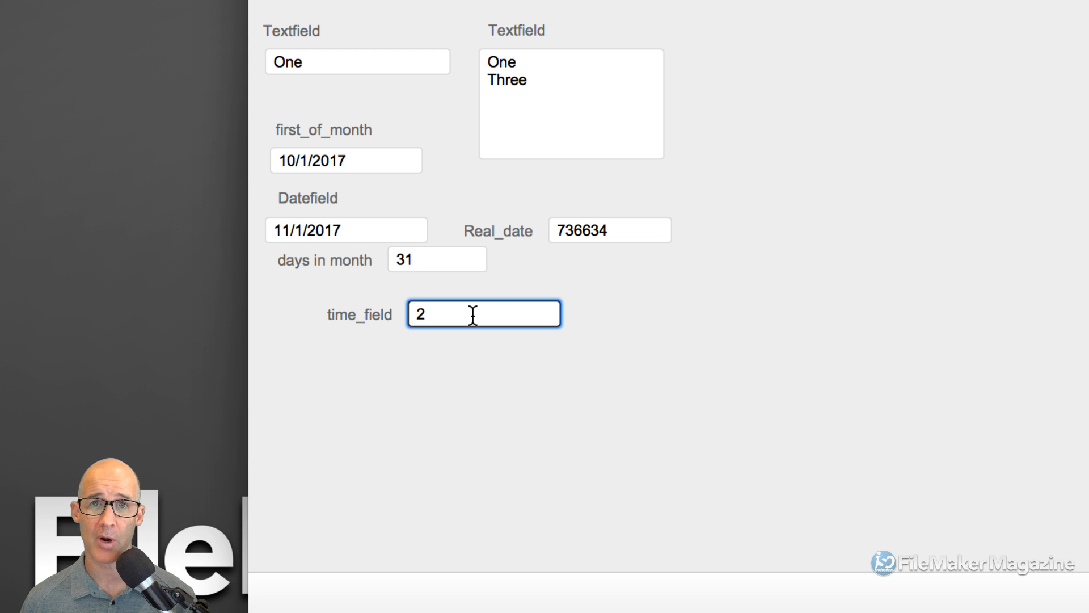
key("BackSpace")
type("3")
key("BackSpace")
type("4")
key("BackSpace")
type("4")
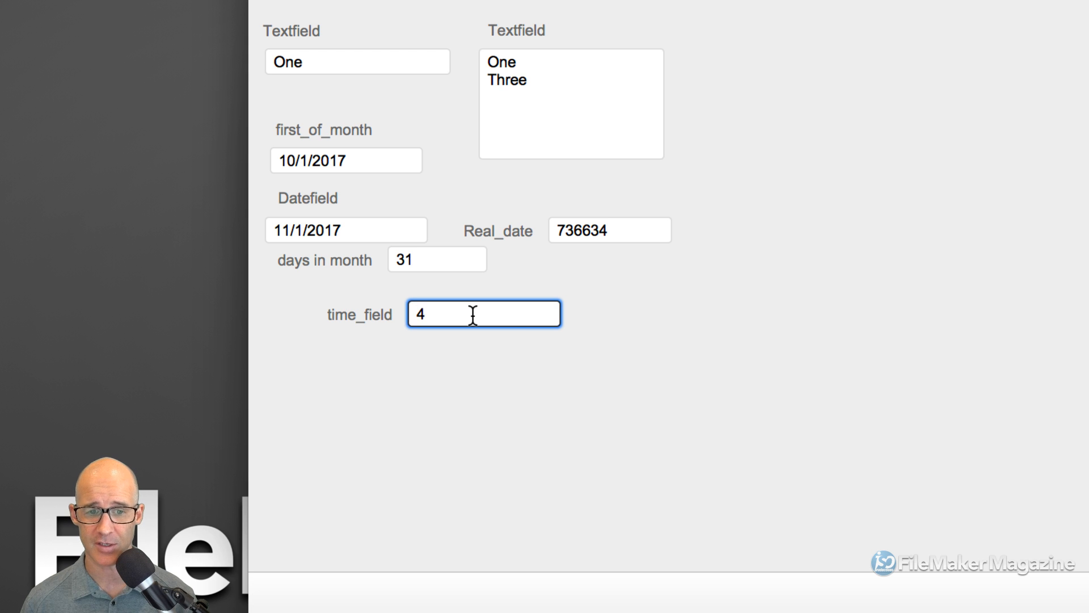
left_click(599, 346)
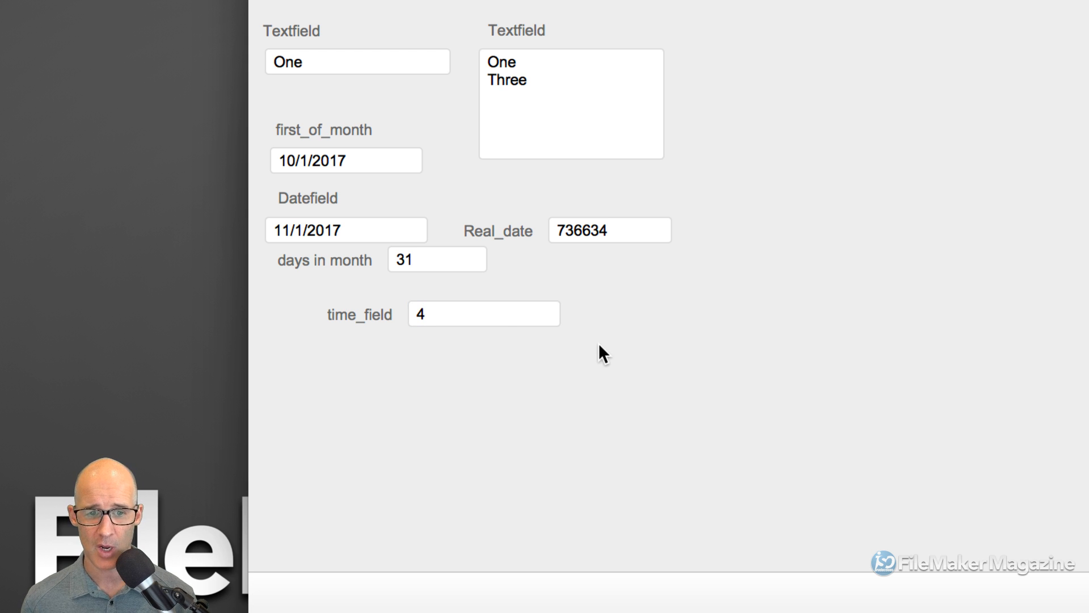
- Replace the time_field value with 16 and commit it
left_click(471, 315)
key("super+a")
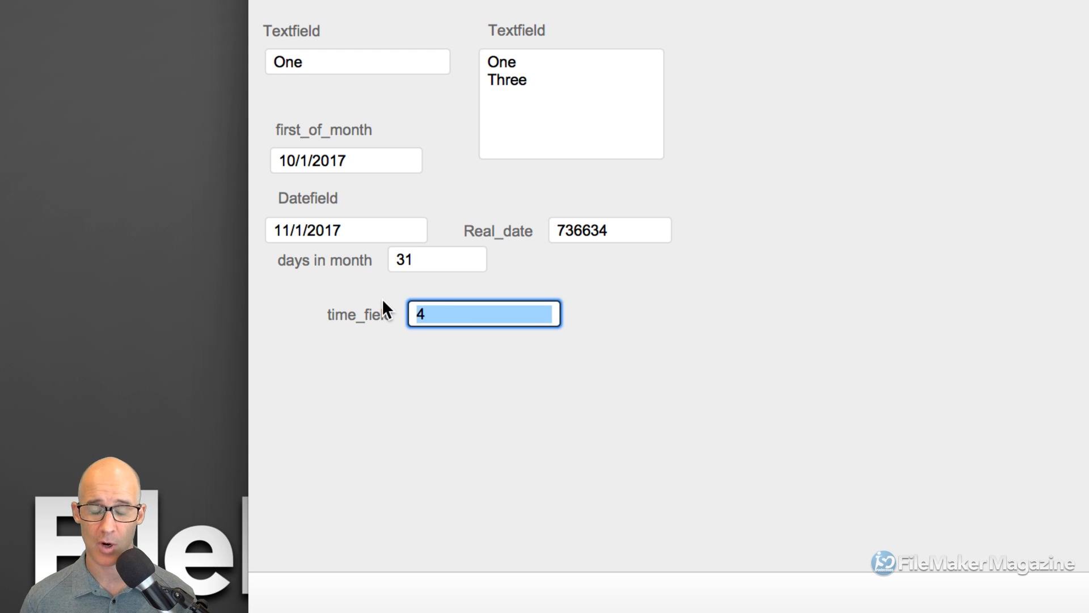
type("16")
key("Tab")
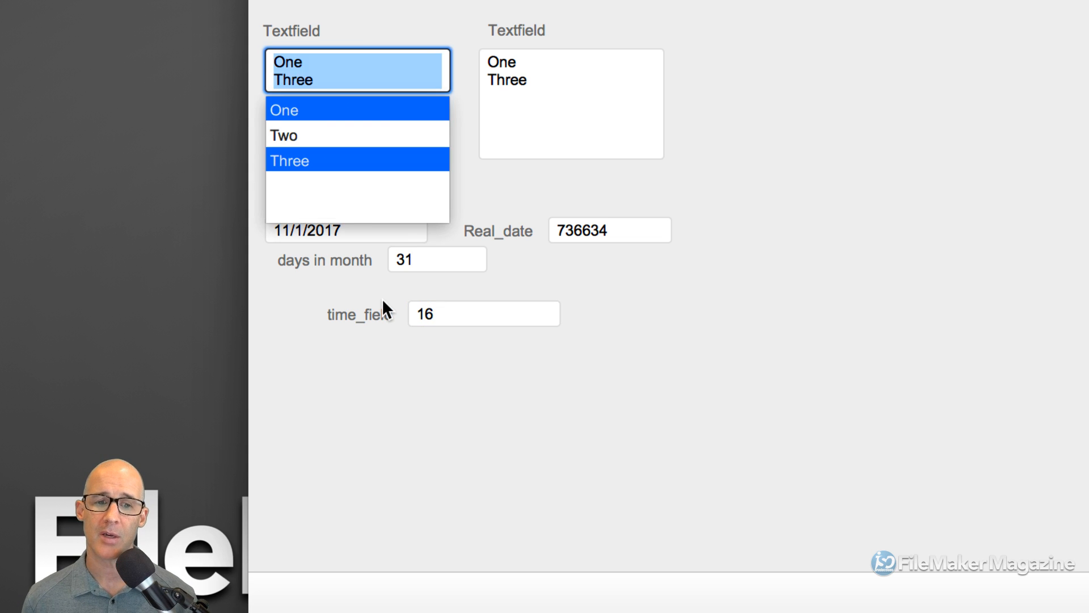
left_click(468, 351)
left_click(465, 312)
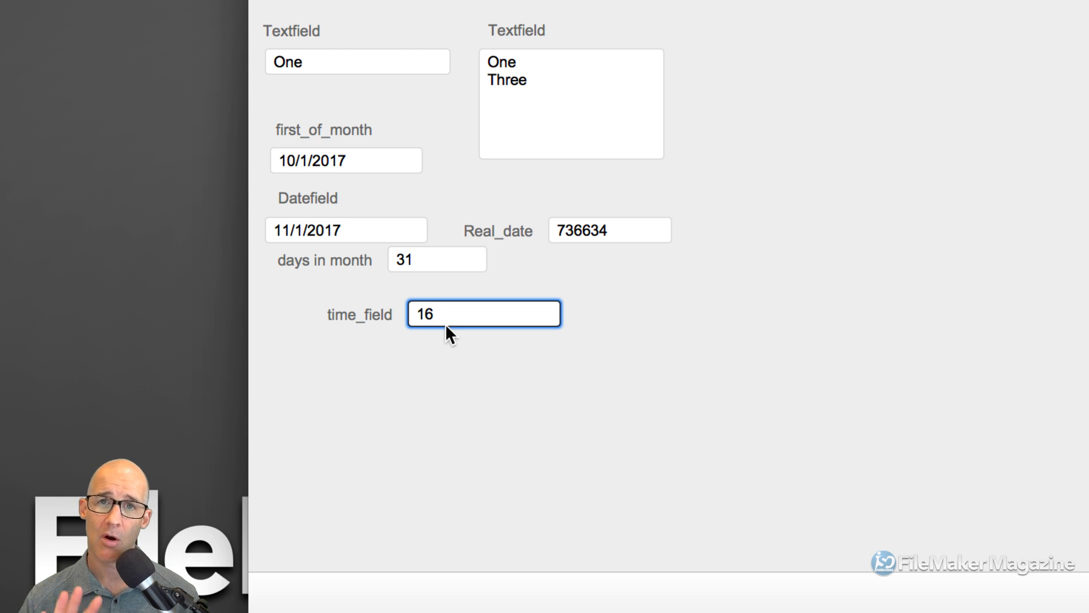
- Show the data settings of time_field in Layout mode, positioning the Inspector and layout window so the field and its formatting options are reachable
key("super+l")
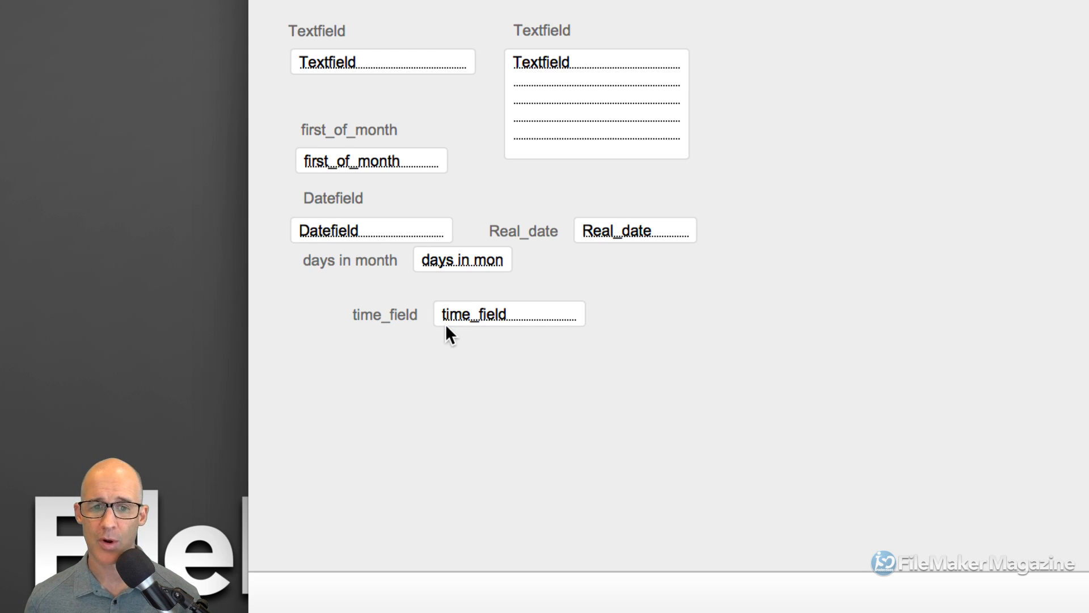
left_click(480, 313)
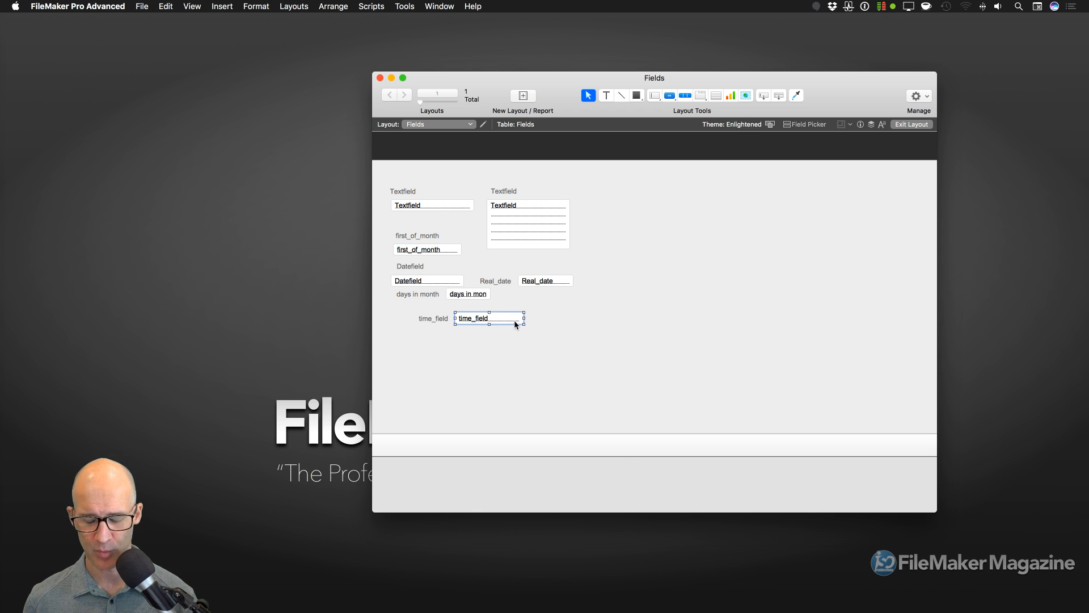
key("super+i")
left_click_drag(560, 142, 655, 50)
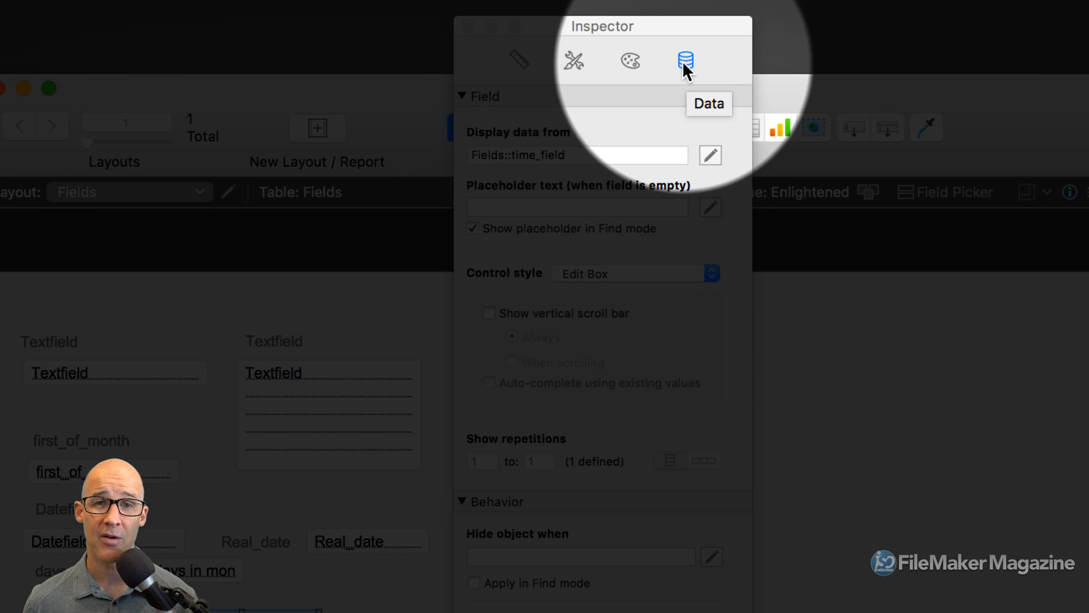
scroll(645, 361, "down", 2)
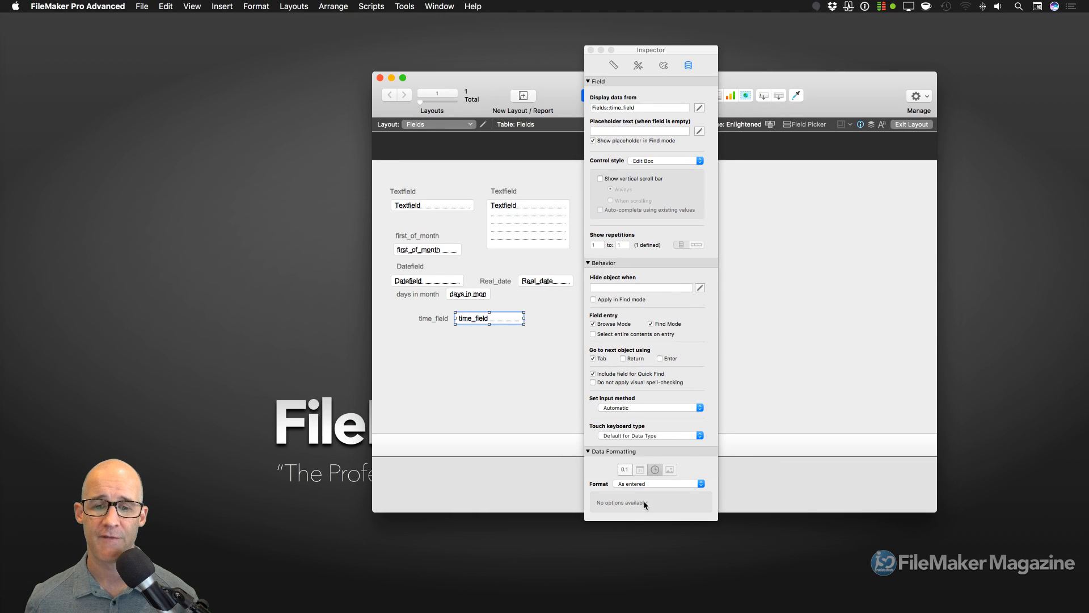
left_click_drag(657, 53, 648, 24)
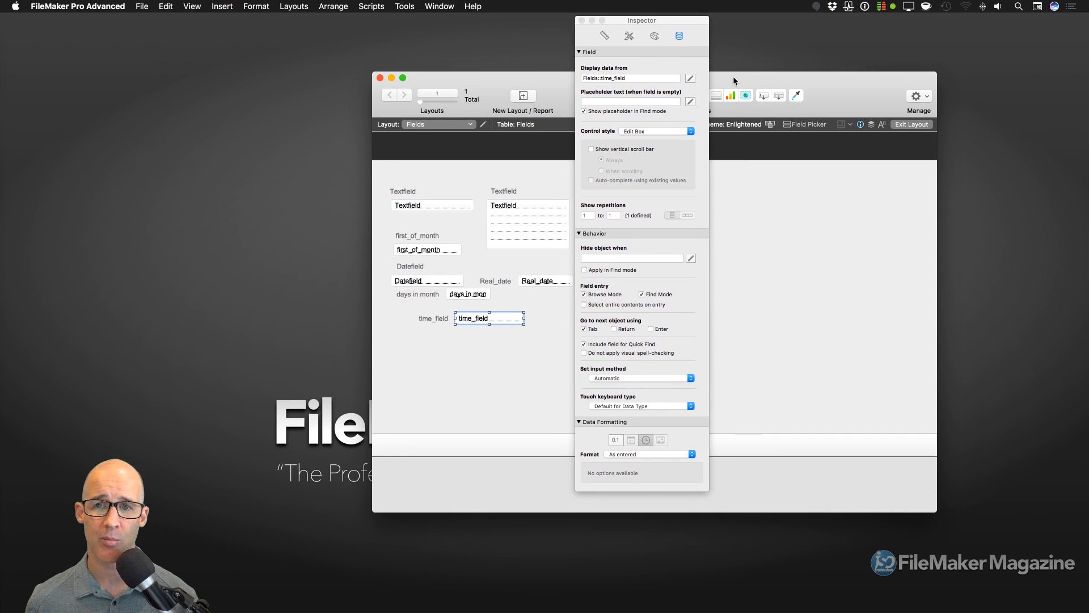
left_click_drag(733, 76, 760, 178)
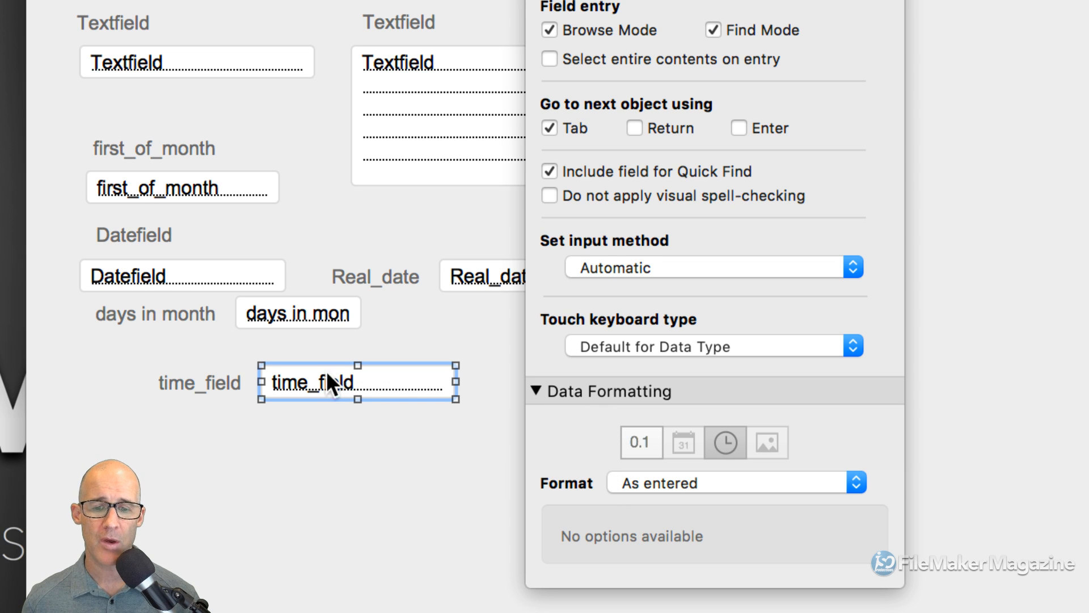
- Examine which data formatting types are available for Datefield
scroll(687, 454, "down", 1)
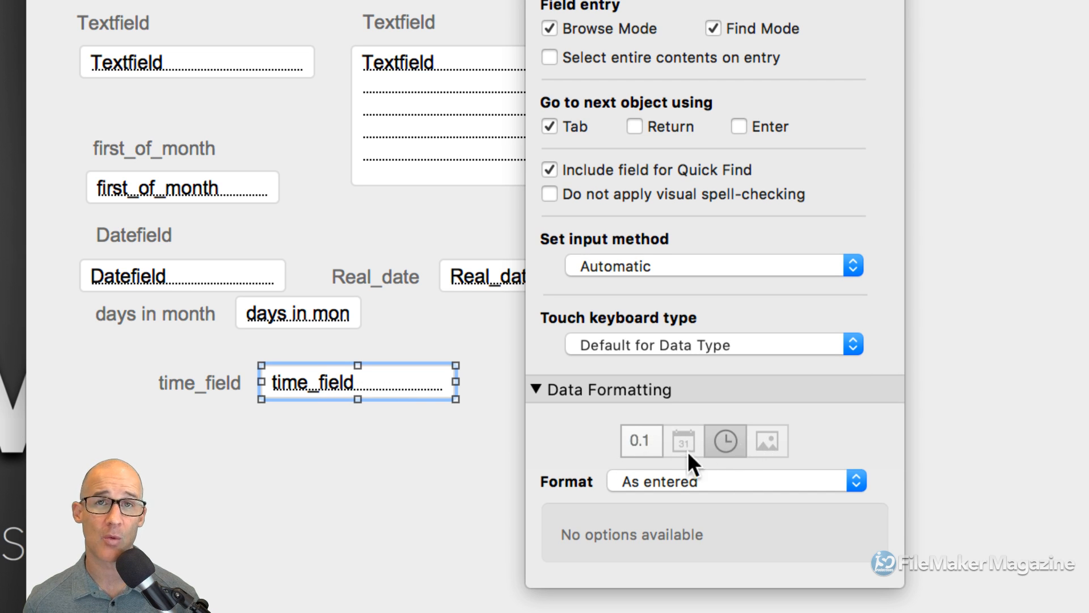
left_click(205, 274)
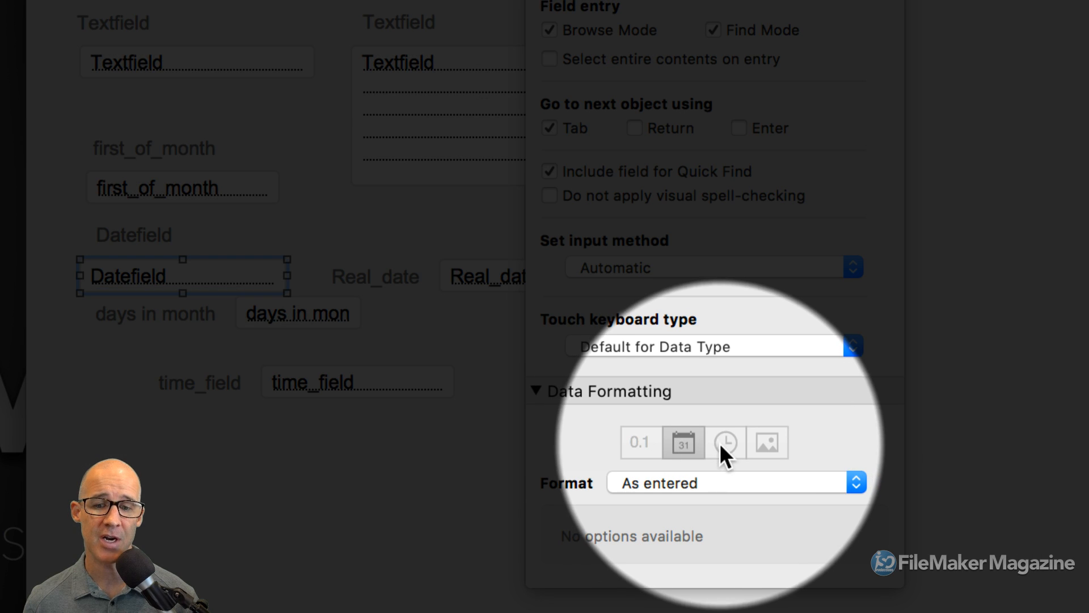
scroll(679, 441, "down", 1)
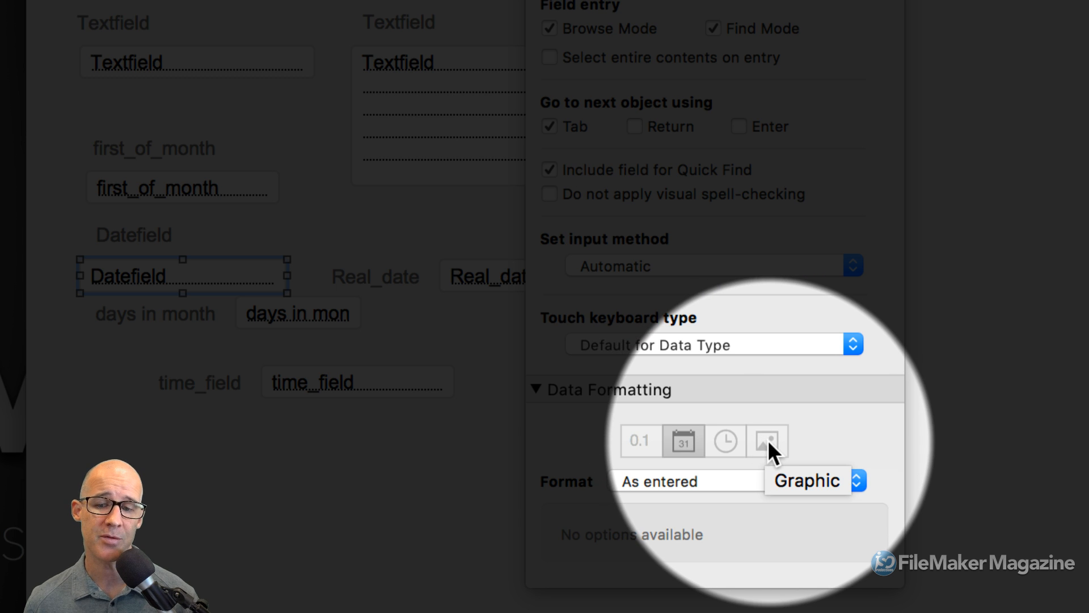
scroll(769, 442, "up", 1)
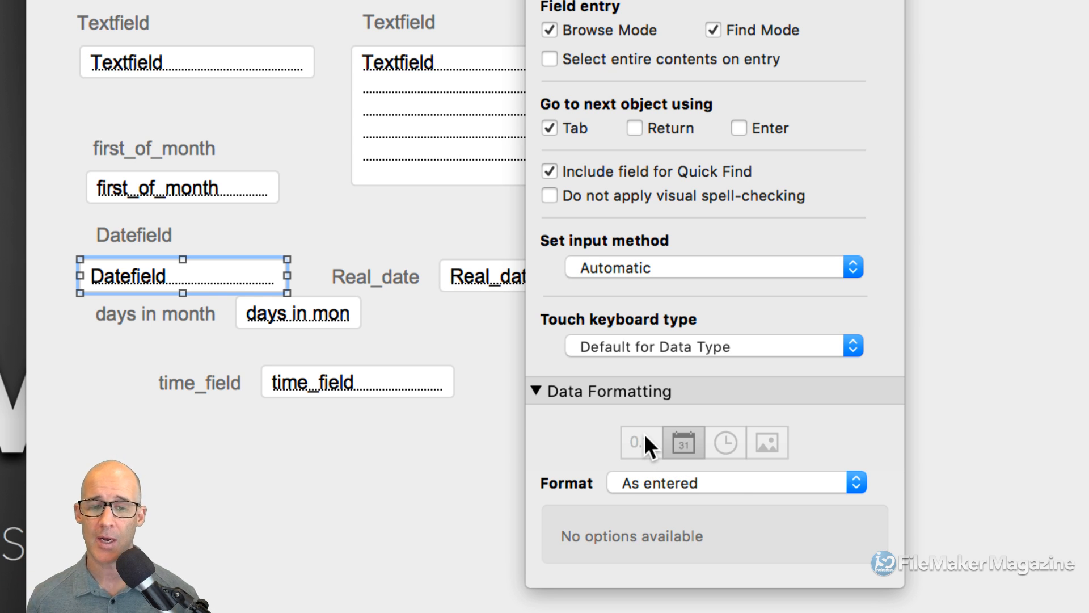
- Set the time format of time_field to hhmmss and collapse the Field and Behavior settings
left_click(352, 391)
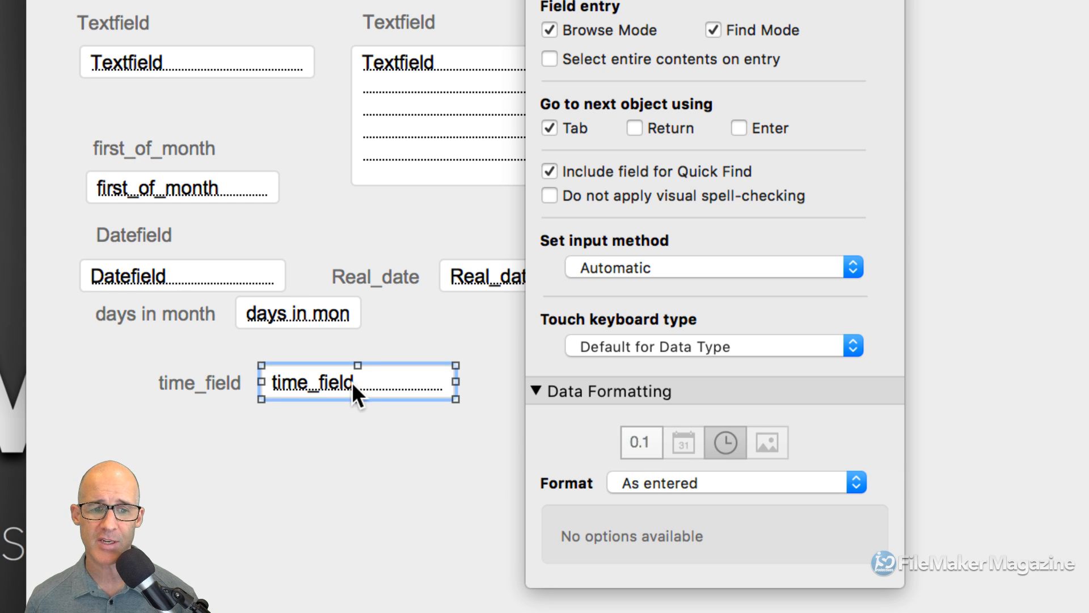
left_click(660, 479)
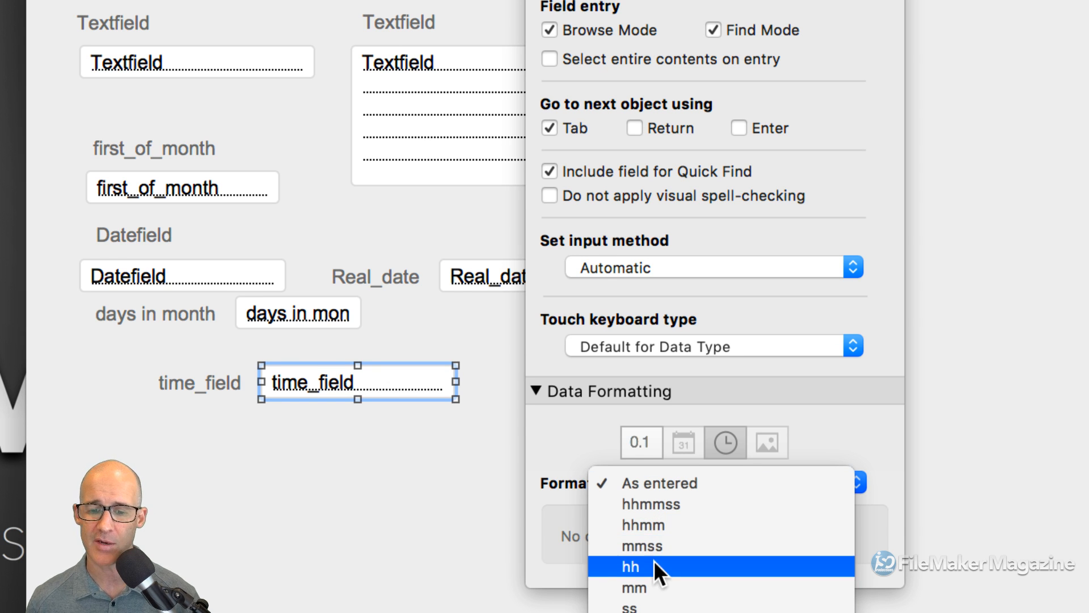
left_click(672, 504)
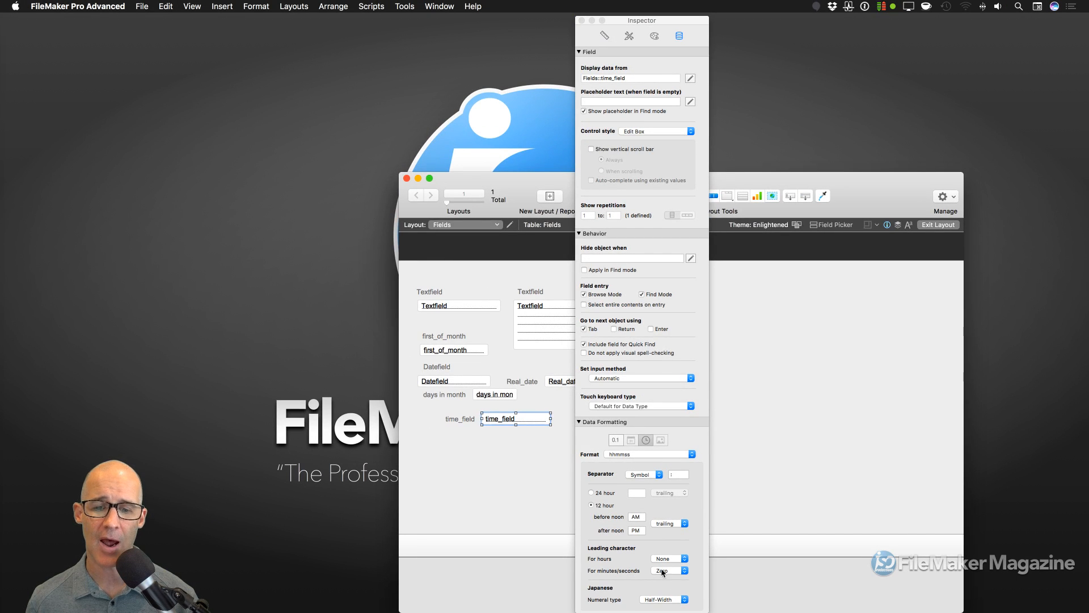
left_click(584, 53)
left_click(588, 62)
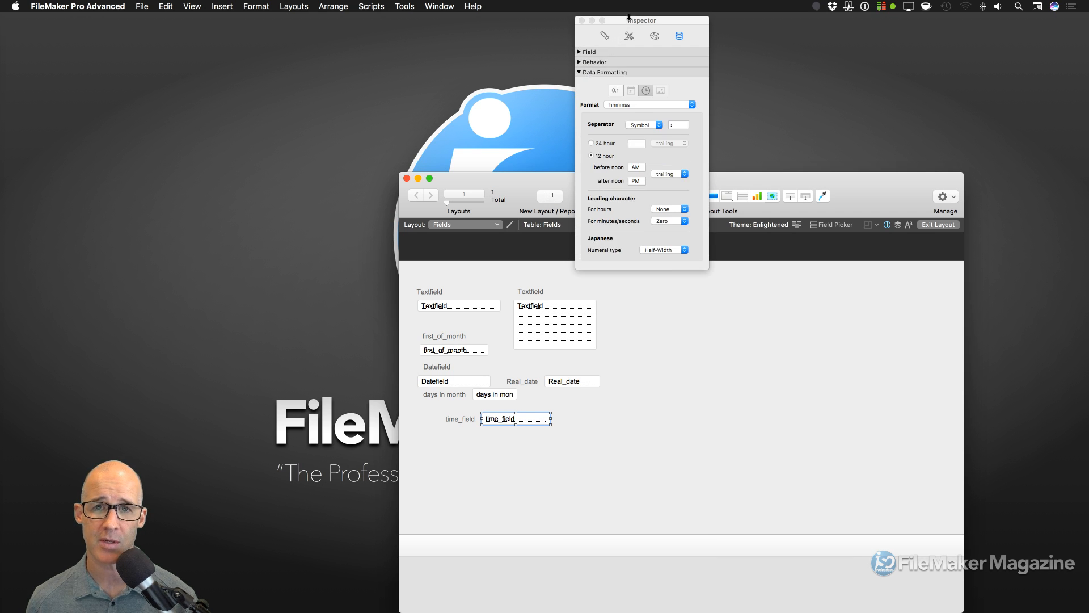
- Try the 24 hour notation for time_field's time format, return it to 12 hour, and place the Inspector clear of the fields
left_click_drag(629, 16, 647, 41)
left_click_drag(652, 20, 639, 212)
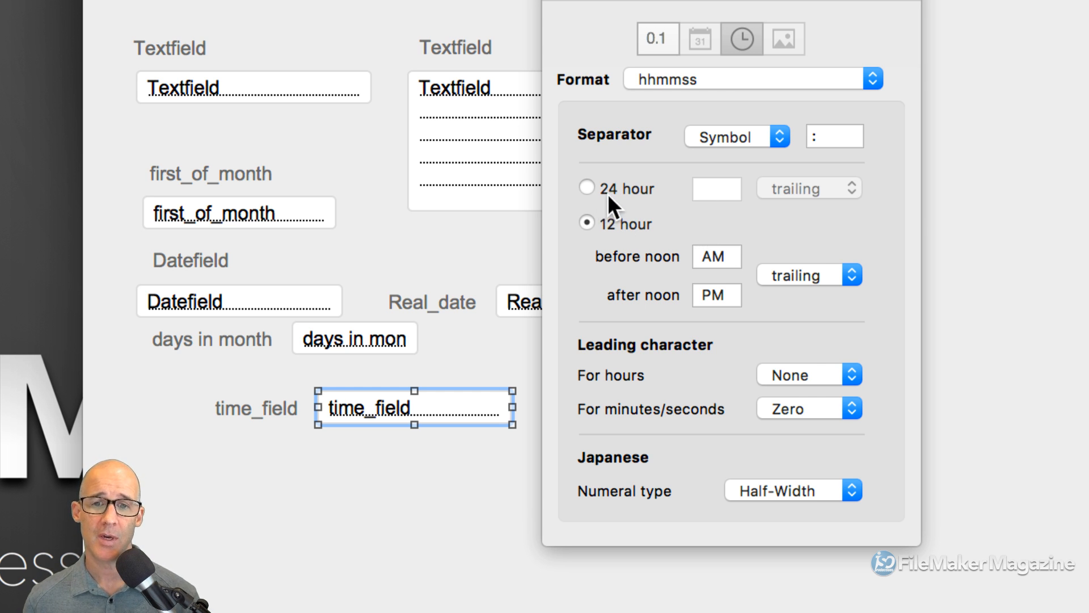
left_click(626, 188)
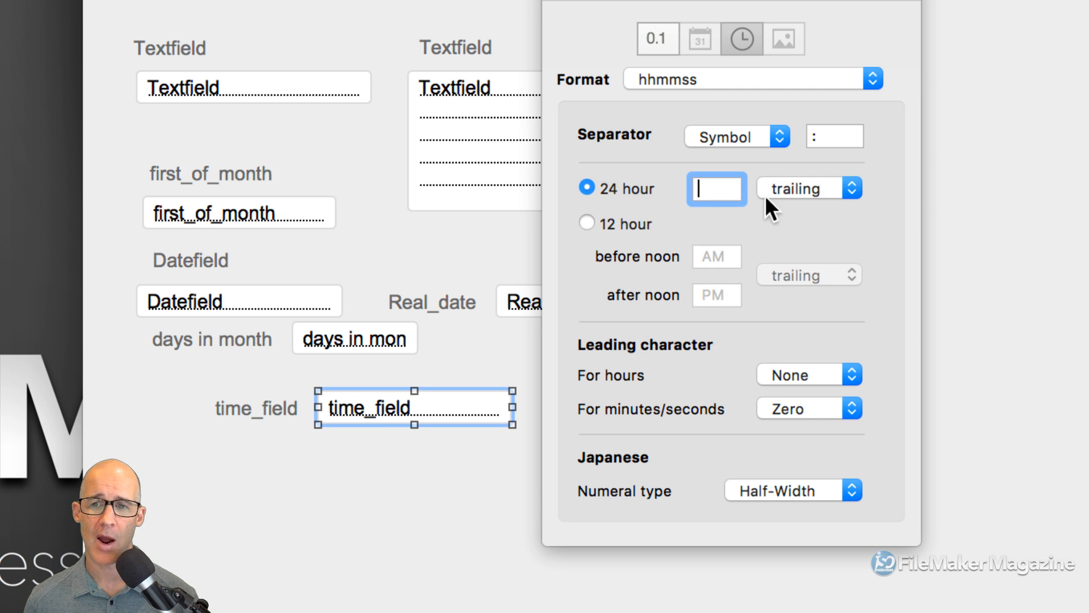
left_click(620, 225)
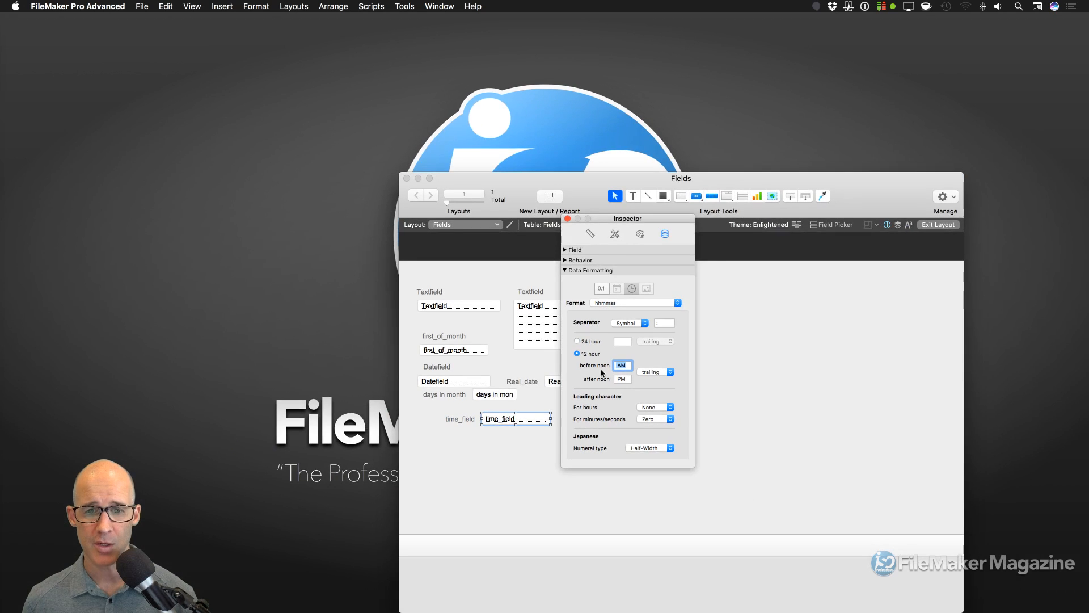
left_click_drag(597, 217, 658, 209)
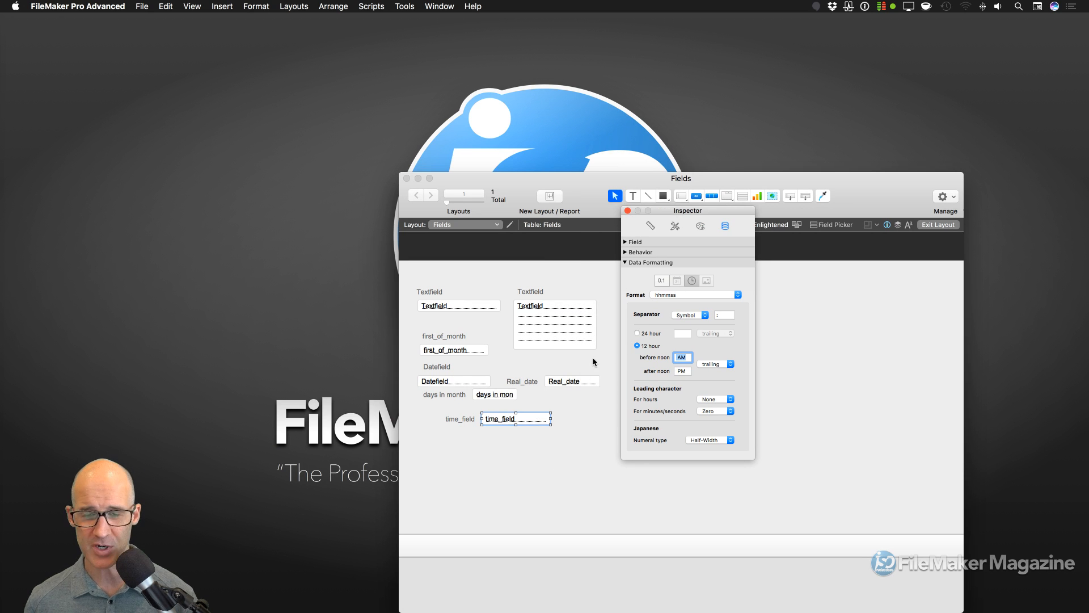
- Return to Browse mode and enter time_field to inspect the value stored behind its 12-hour display
key("super+b")
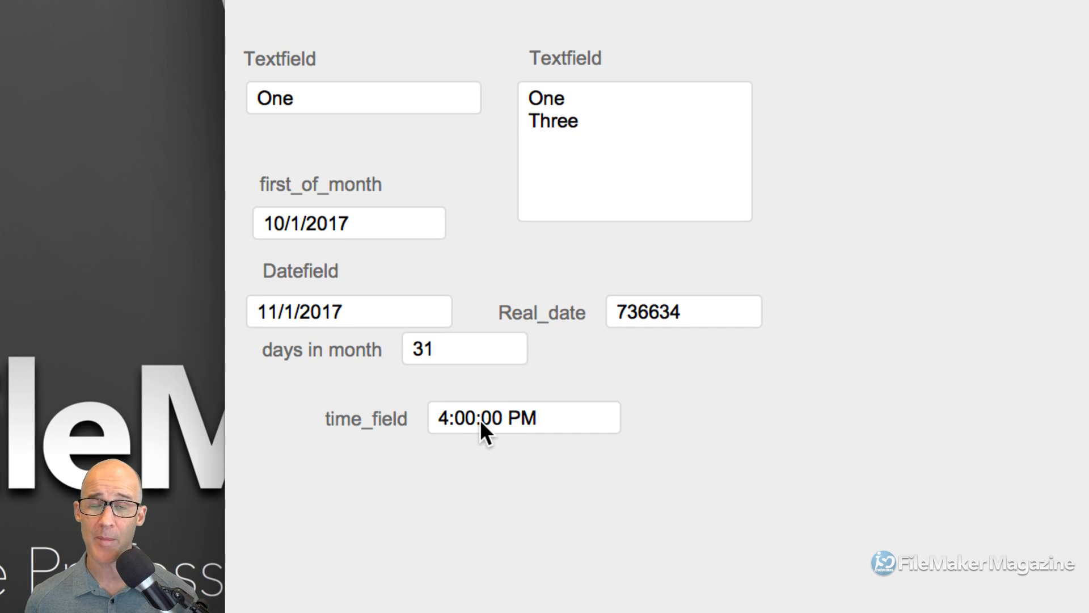
left_click(509, 418)
type("16")
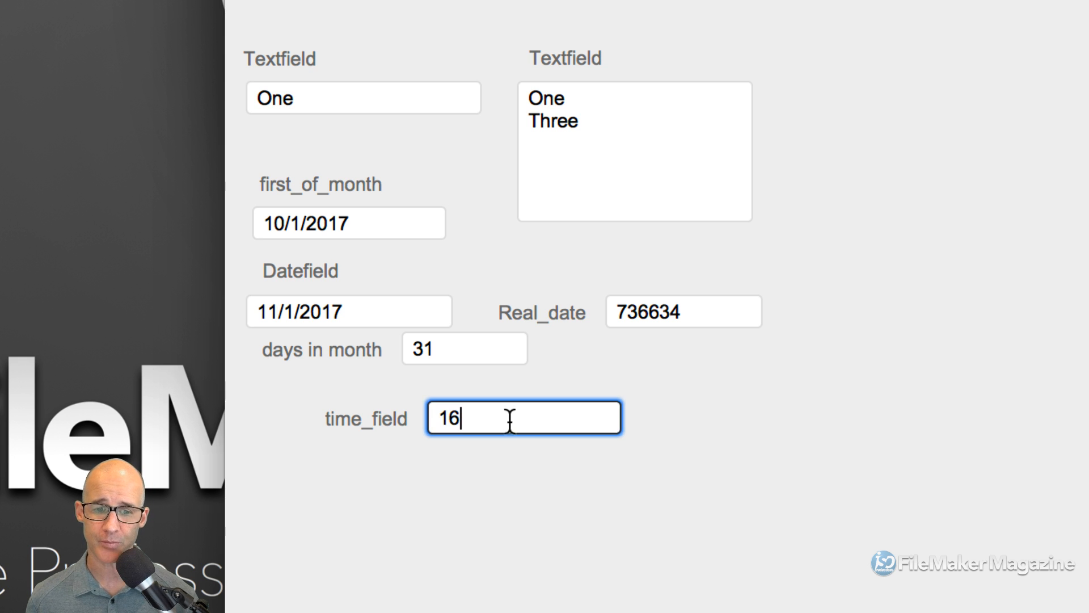
left_click(482, 444)
- Replace the time_field value with 23 and commit it
left_click(467, 418)
left_click_drag(467, 418, 432, 418)
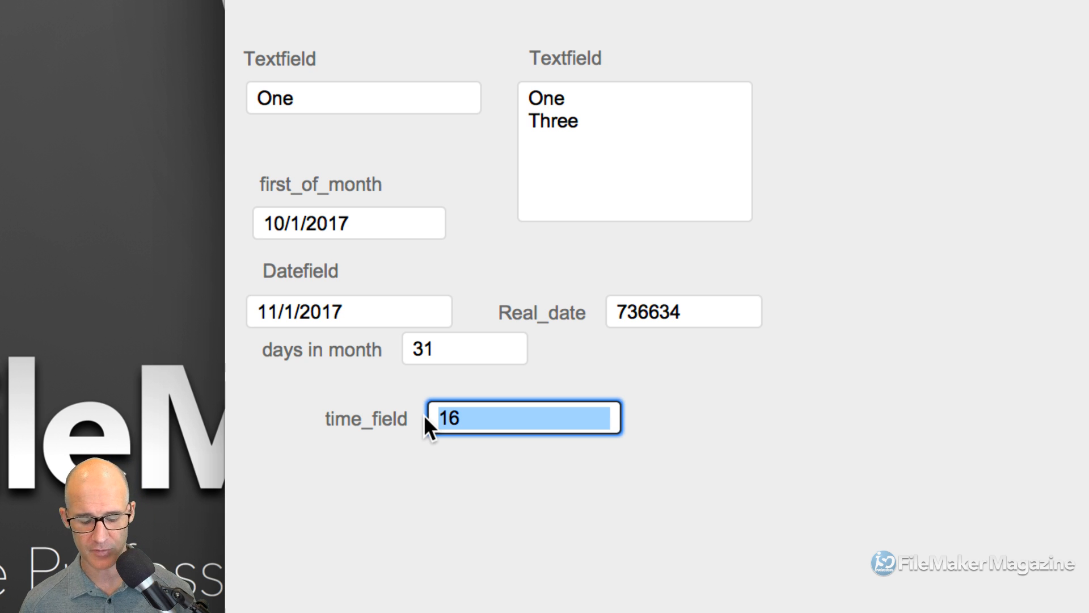
type("23")
left_click(519, 456)
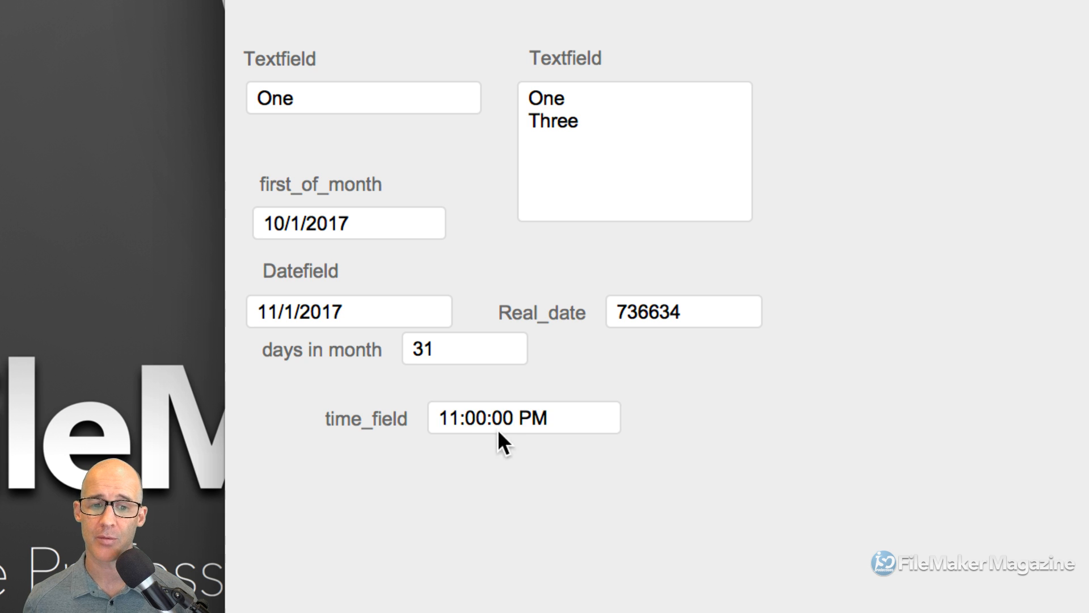
- Replace the time_field value with 56 to test an hour beyond one day, and commit it
left_click(473, 418)
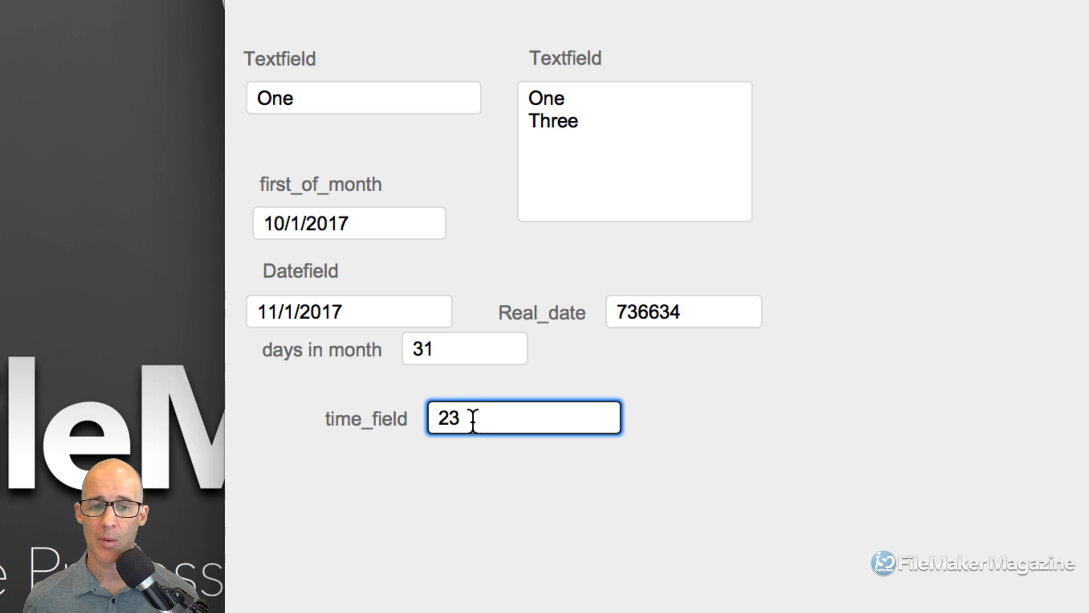
left_click_drag(474, 418, 431, 418)
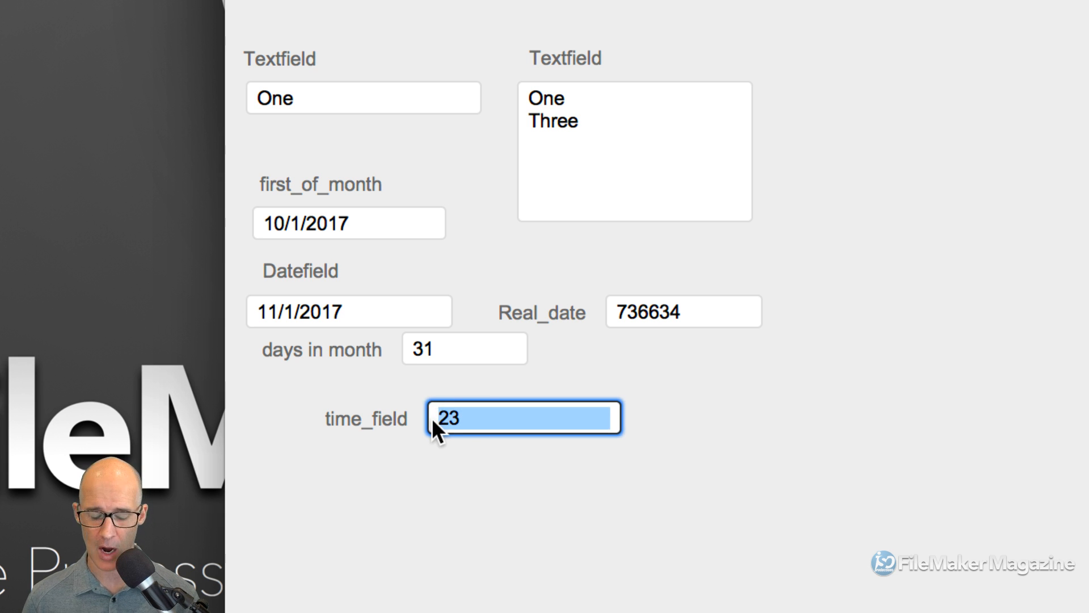
type("8")
left_click(487, 509)
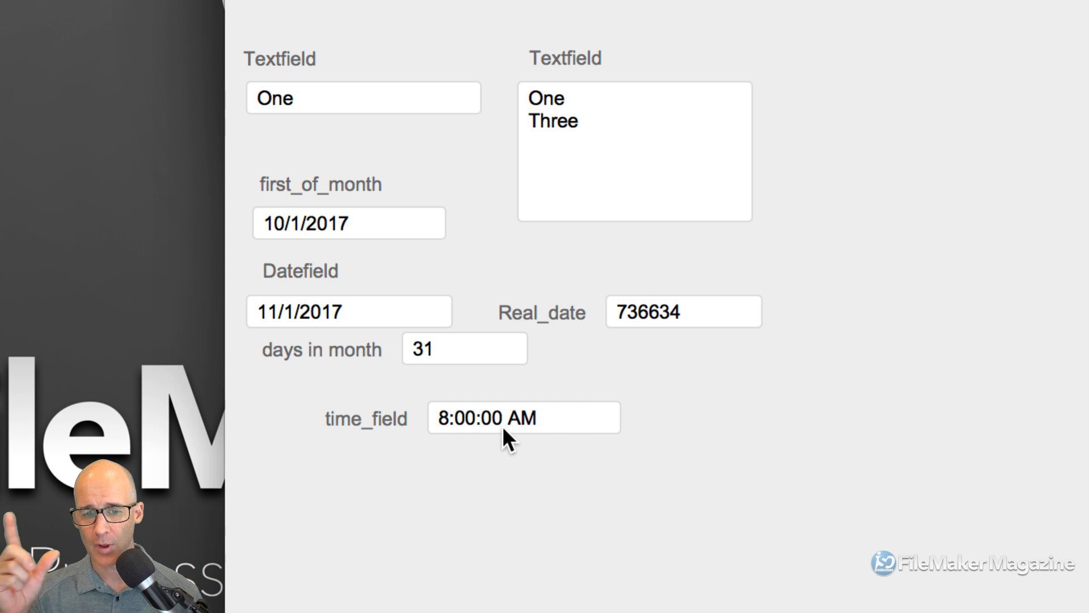
- Replace the time_field value with 46 and commit it
left_click(489, 418)
left_click_drag(489, 418, 423, 407)
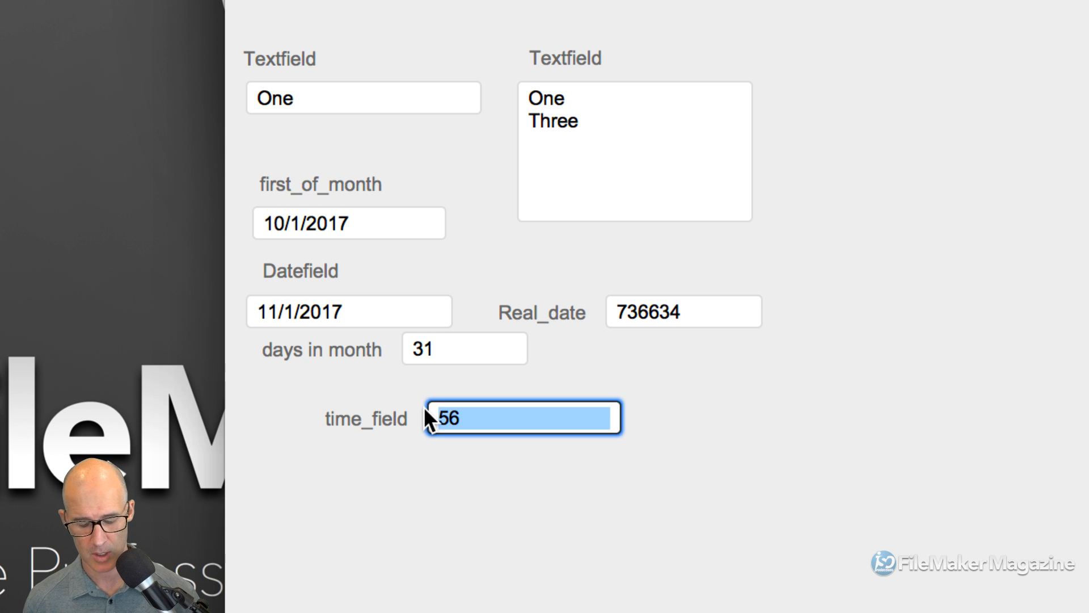
type("46")
left_click(484, 438)
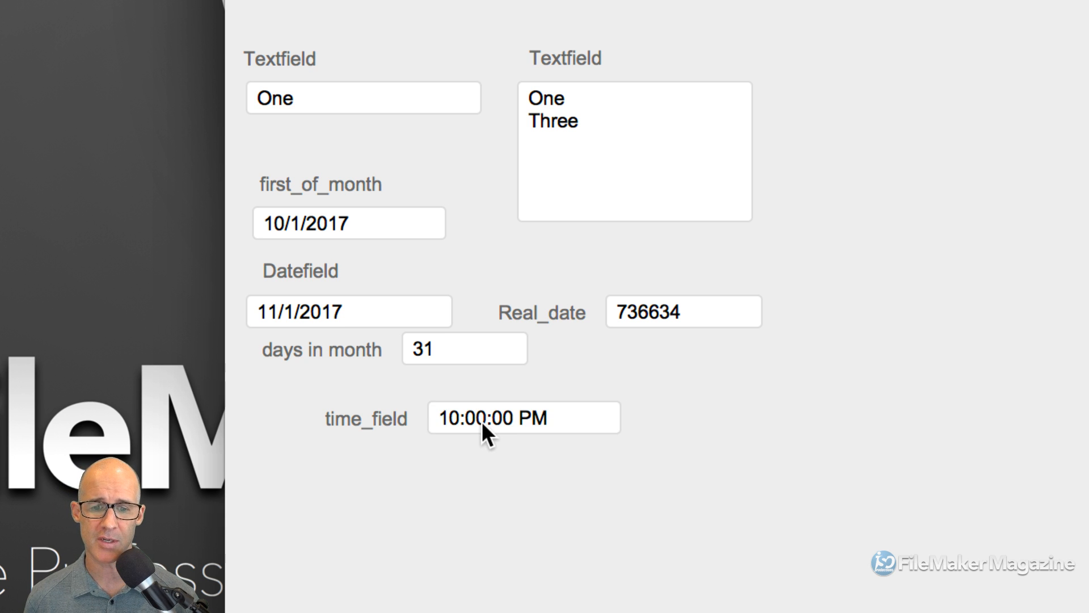
- Enter 10 in time_field, replace it with 22, and commit the value
left_click(478, 419)
left_click_drag(479, 418, 431, 406)
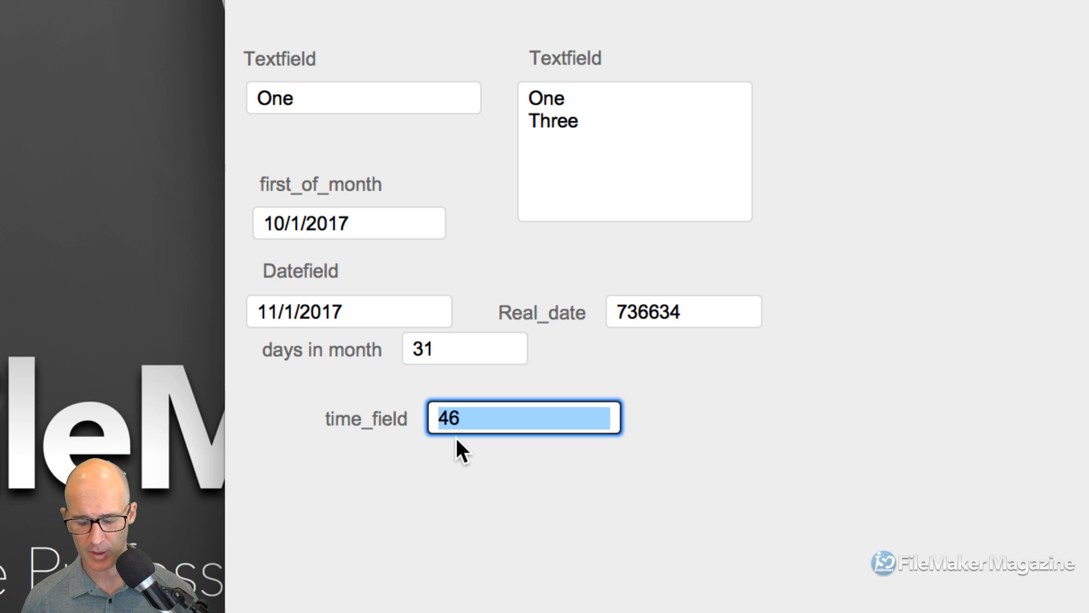
type("10")
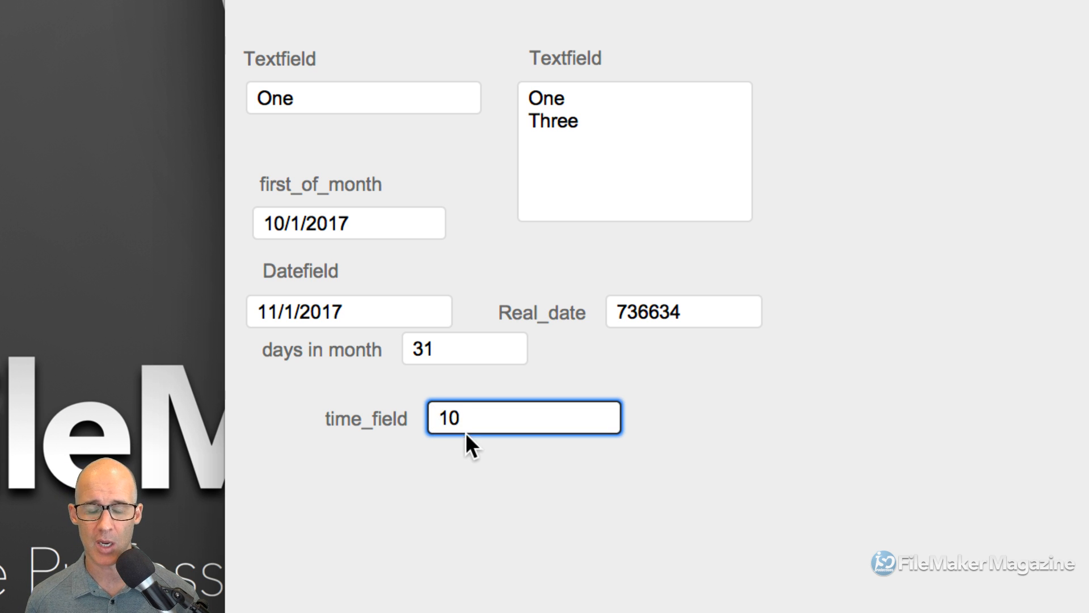
left_click_drag(465, 423, 434, 415)
type("22")
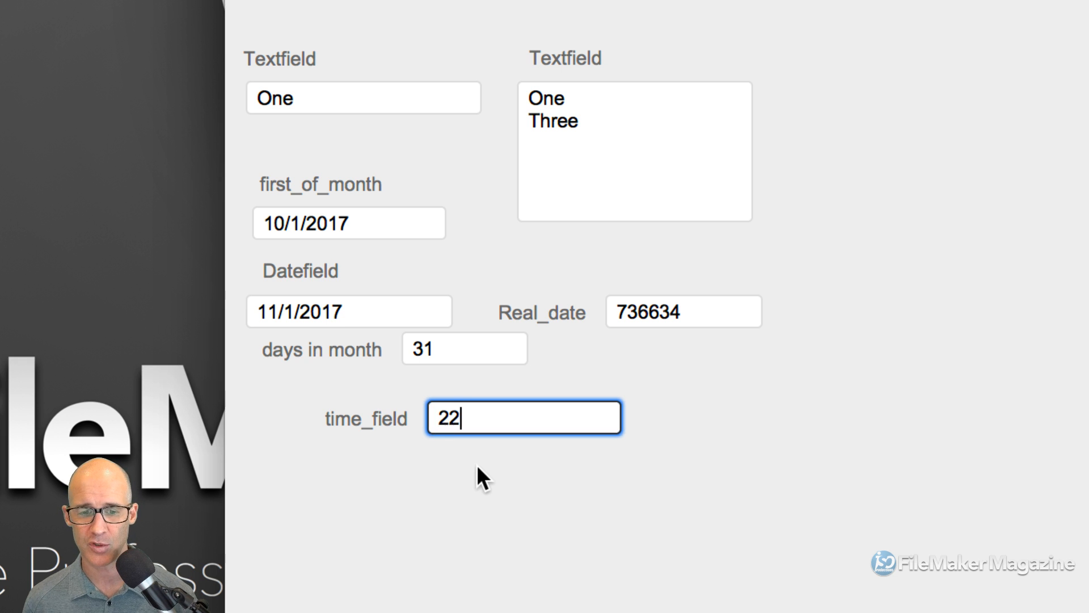
left_click(480, 461)
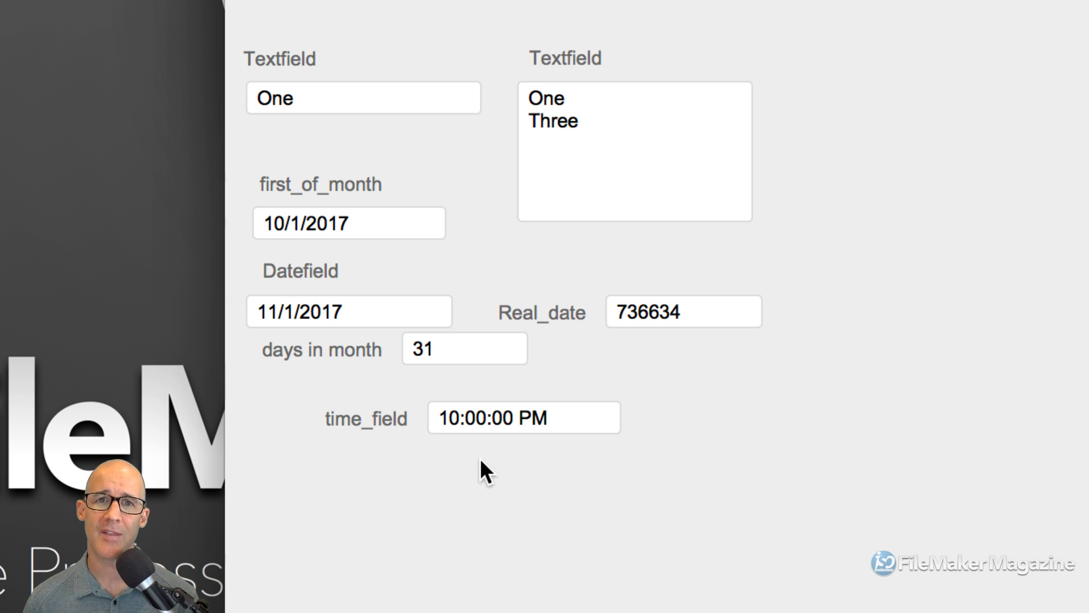
- Inspect the stored values of time_field and Datefield, and open the database management settings
left_click(480, 426)
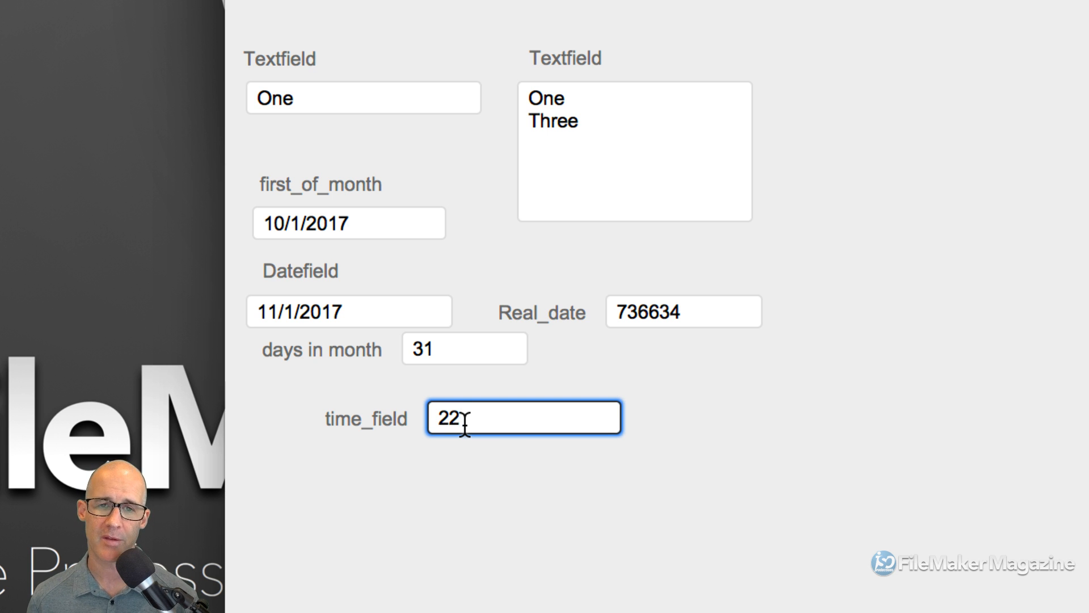
left_click(343, 314)
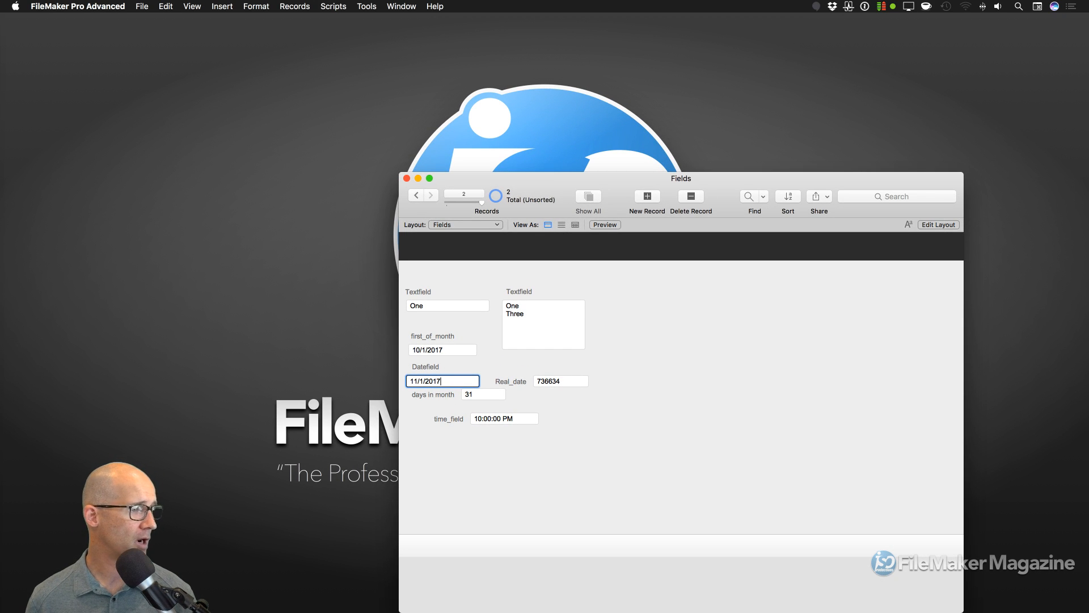
key("super+shift+d")
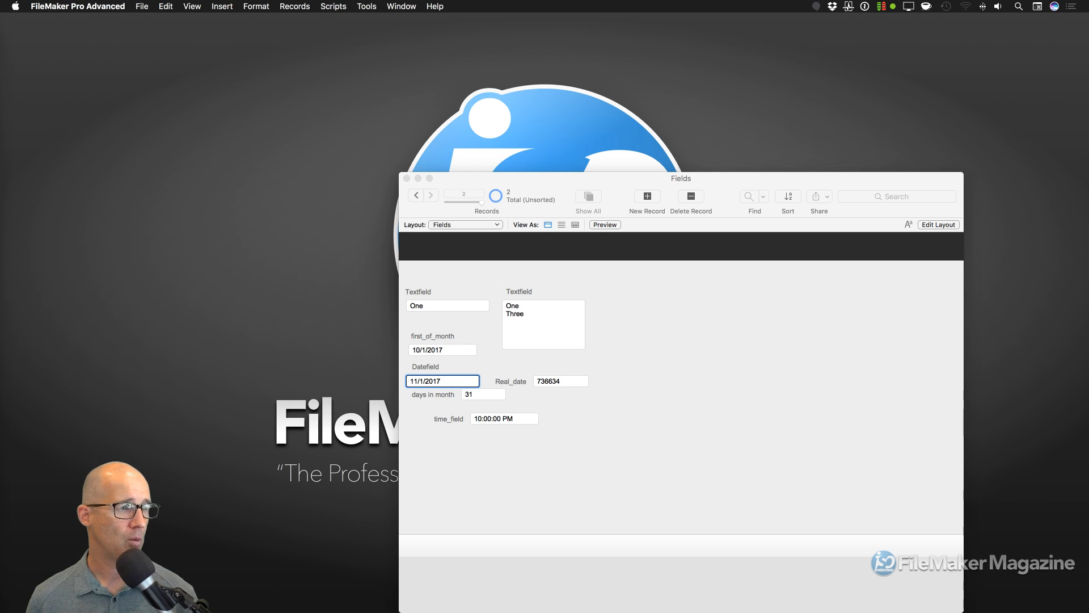